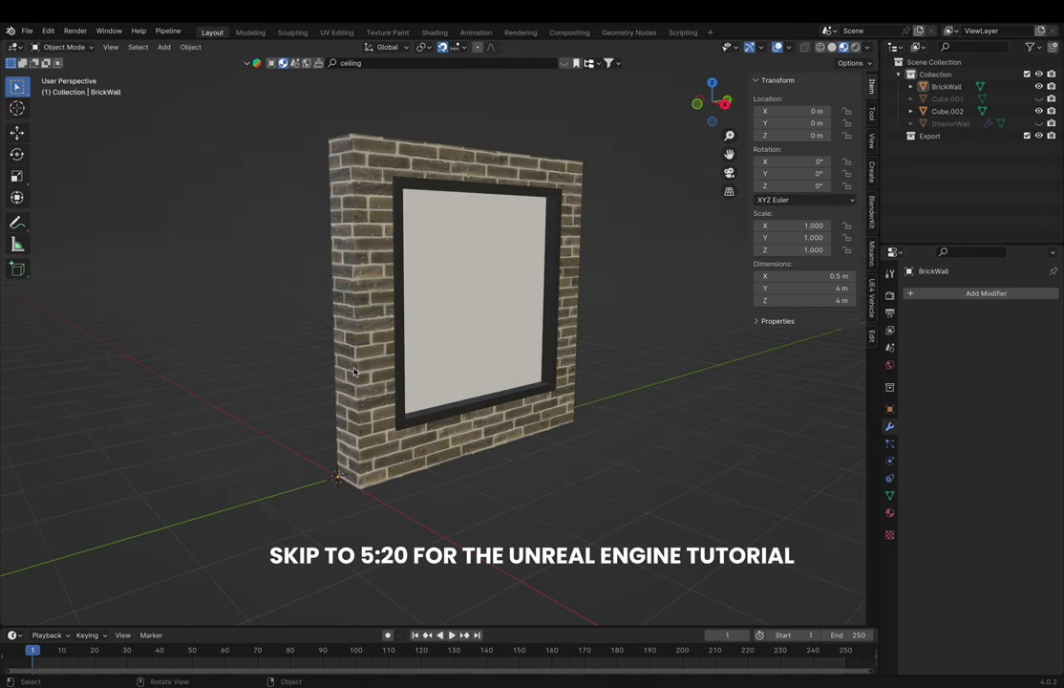
- Open the BrickWall mesh for editing and inspect its UV layout in the UV Editing workspace
middle_click_drag(360, 379, 382, 216)
left_click(361, 161)
key("Tab")
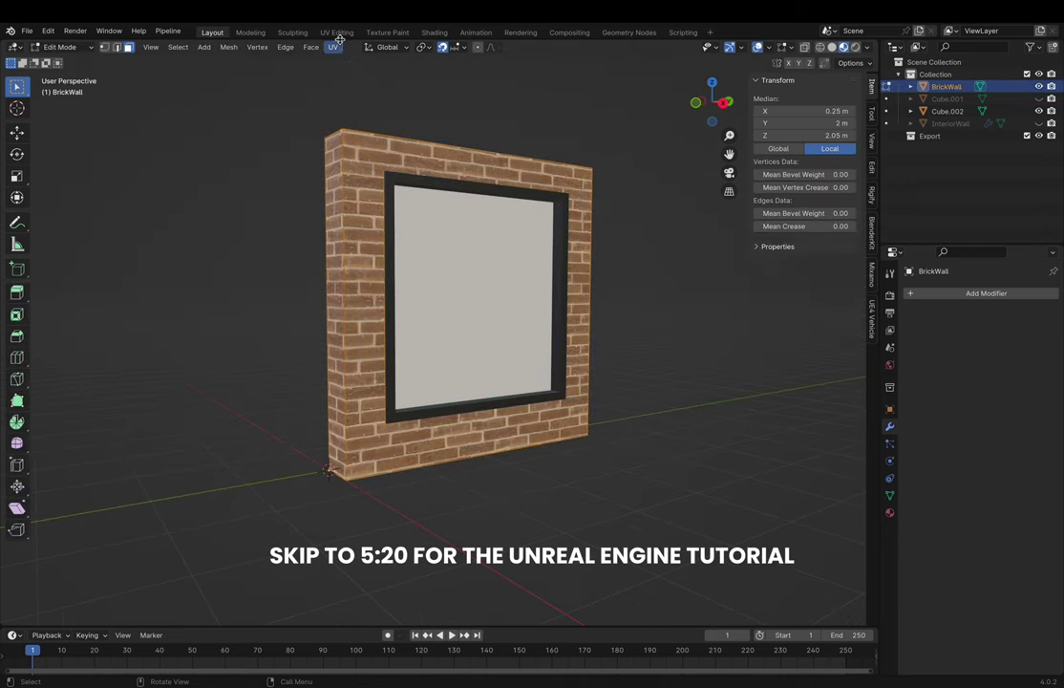
left_click(336, 33)
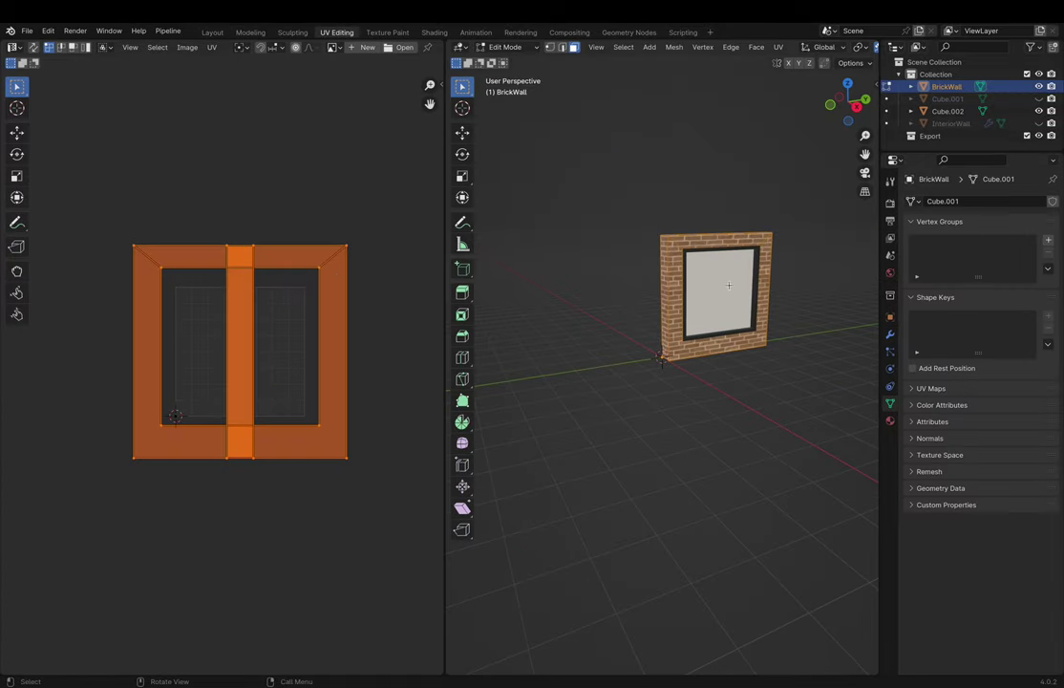
key("alt+q")
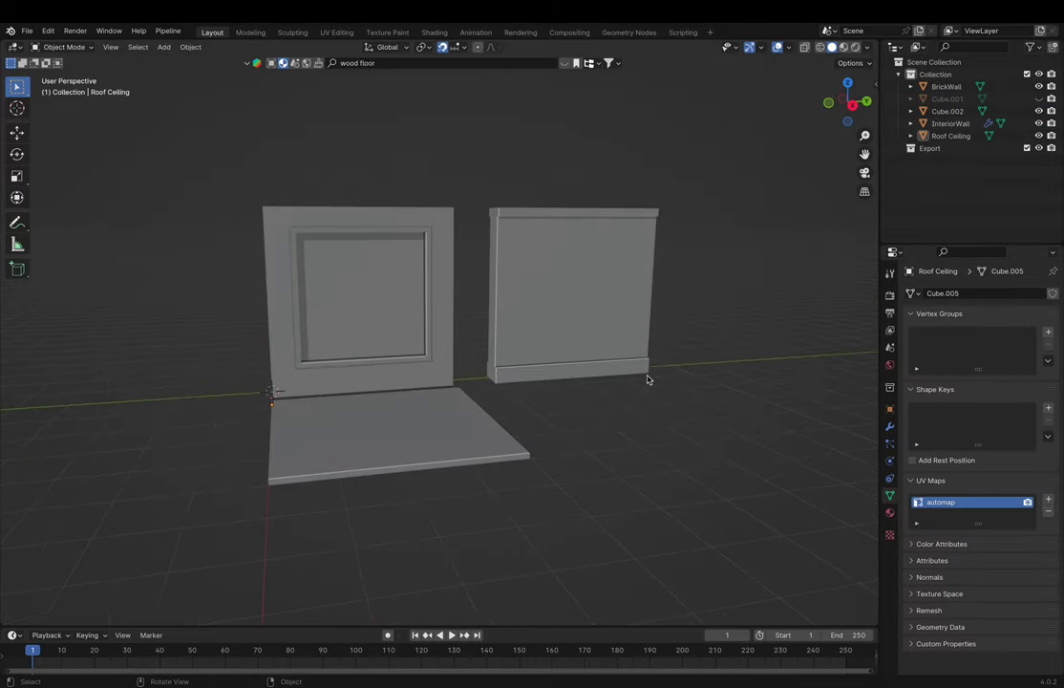
- Switch the viewport to Material Preview and examine the brick window wall, interior wall and wood floor pieces from several sides
key("z")
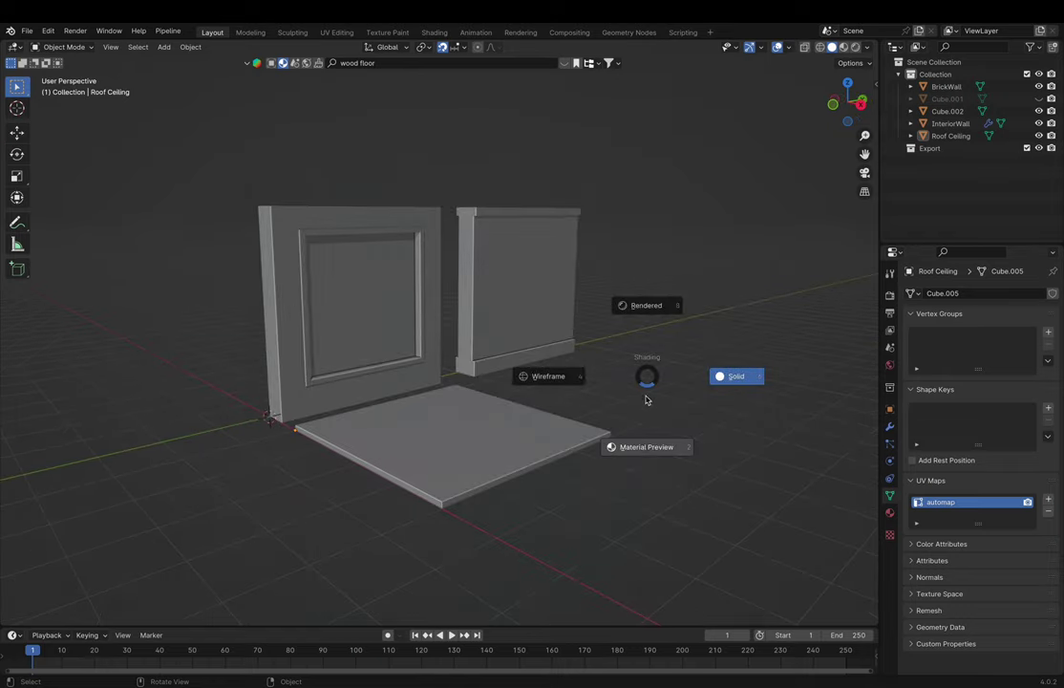
left_click(642, 445)
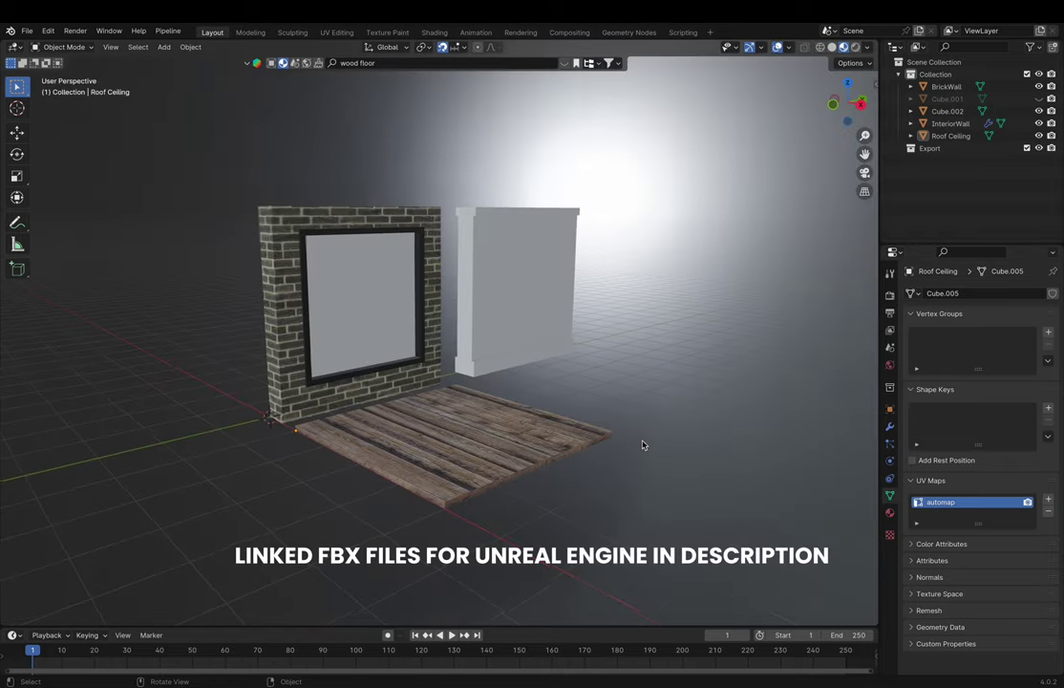
scroll(643, 445, "left", 10)
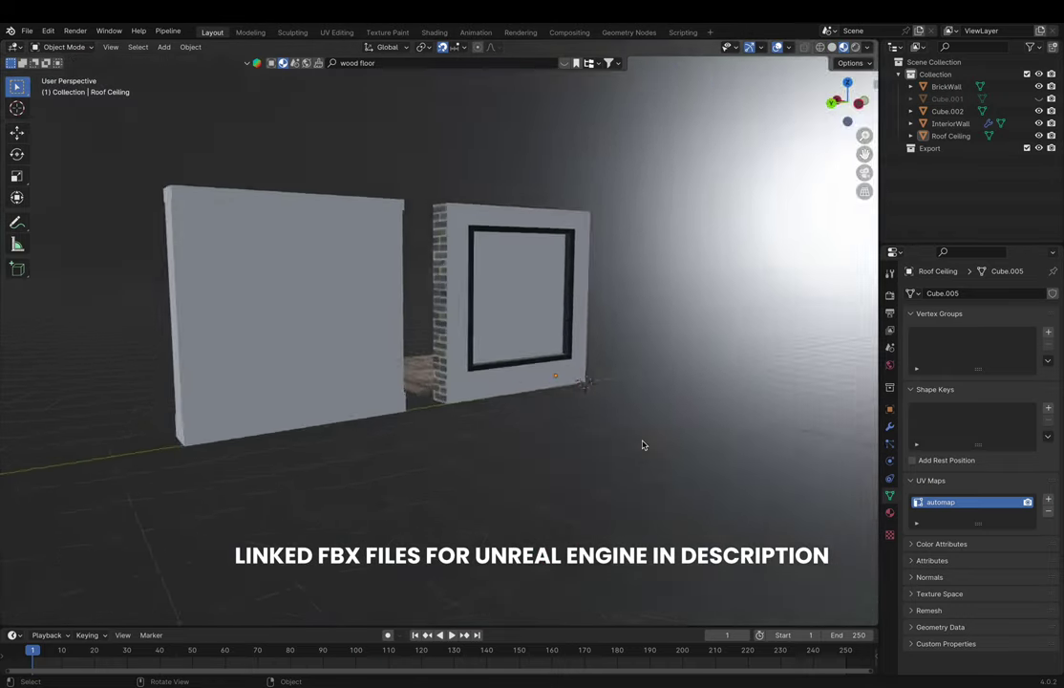
scroll(643, 445, "left", 15)
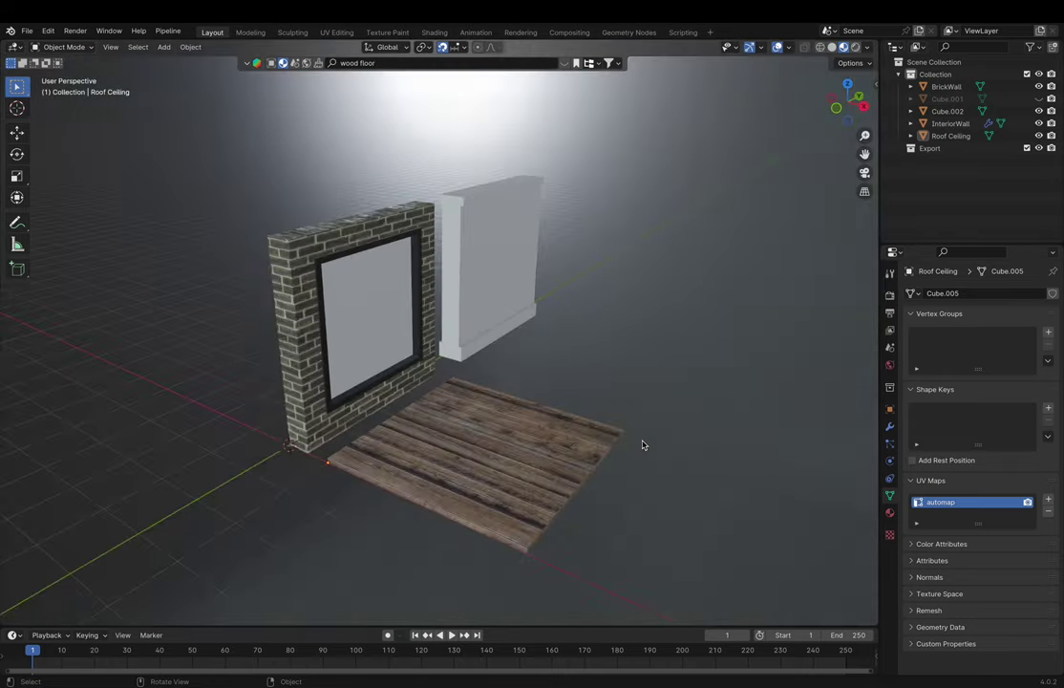
middle_click_drag(643, 445, 641, 443)
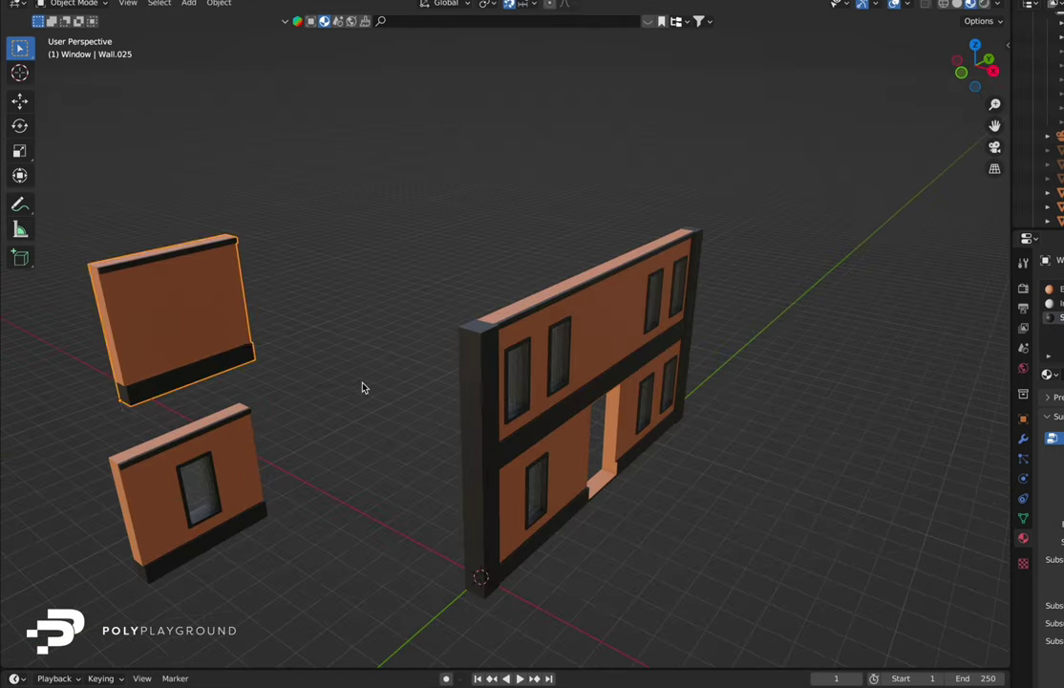
- Move the plain orange wall panel to the building's front corner and add an Array modifier to it
key("g")
key("y")
left_click(612, 340)
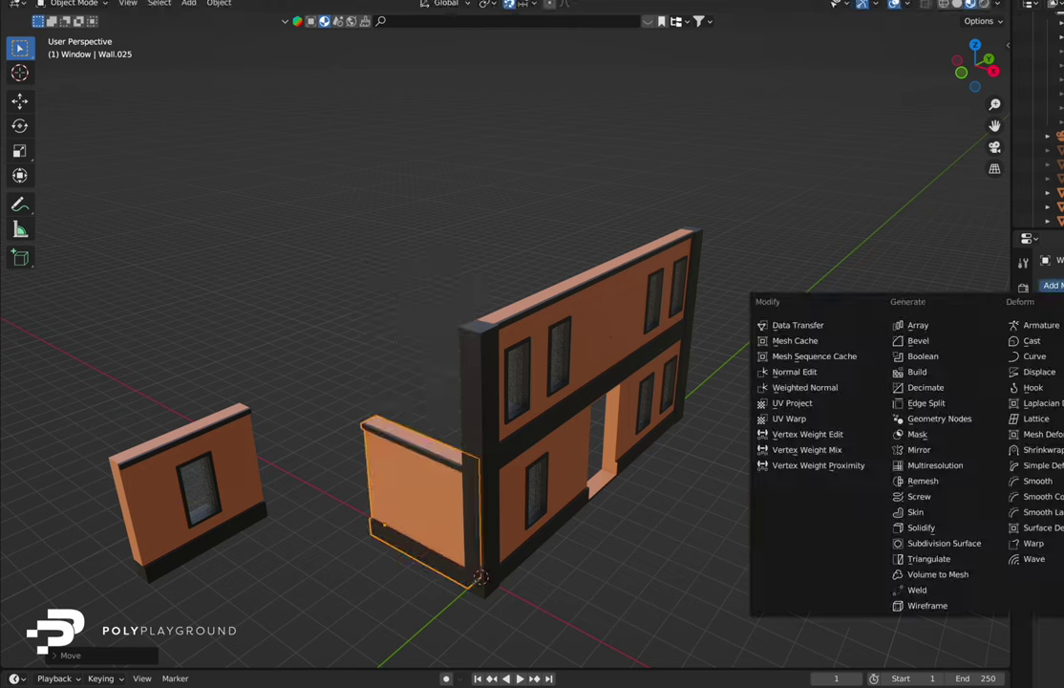
left_click(834, 325)
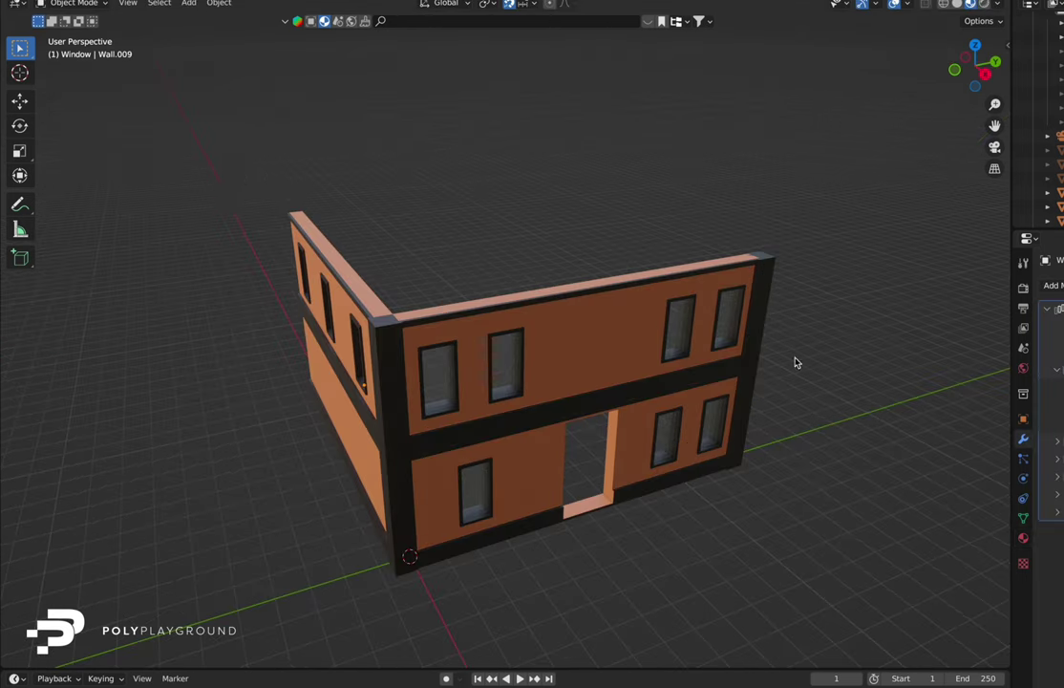
key("a")
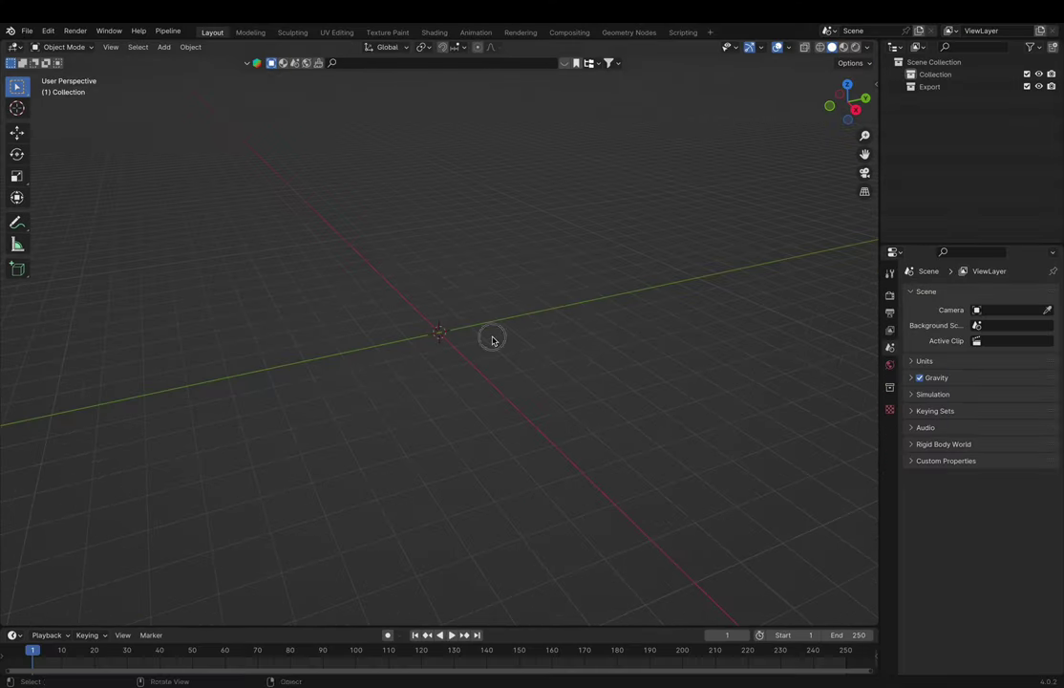
- Add a cube to the empty scene and enter Edit Mode on its mesh
key("shift+a")
left_click(560, 348)
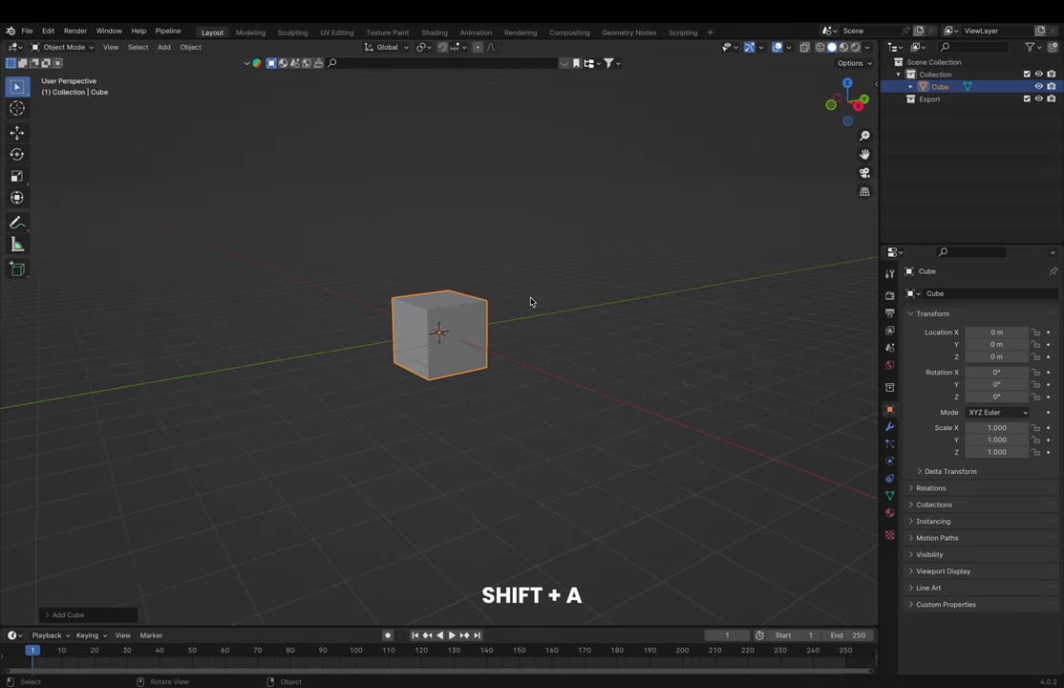
key("Tab")
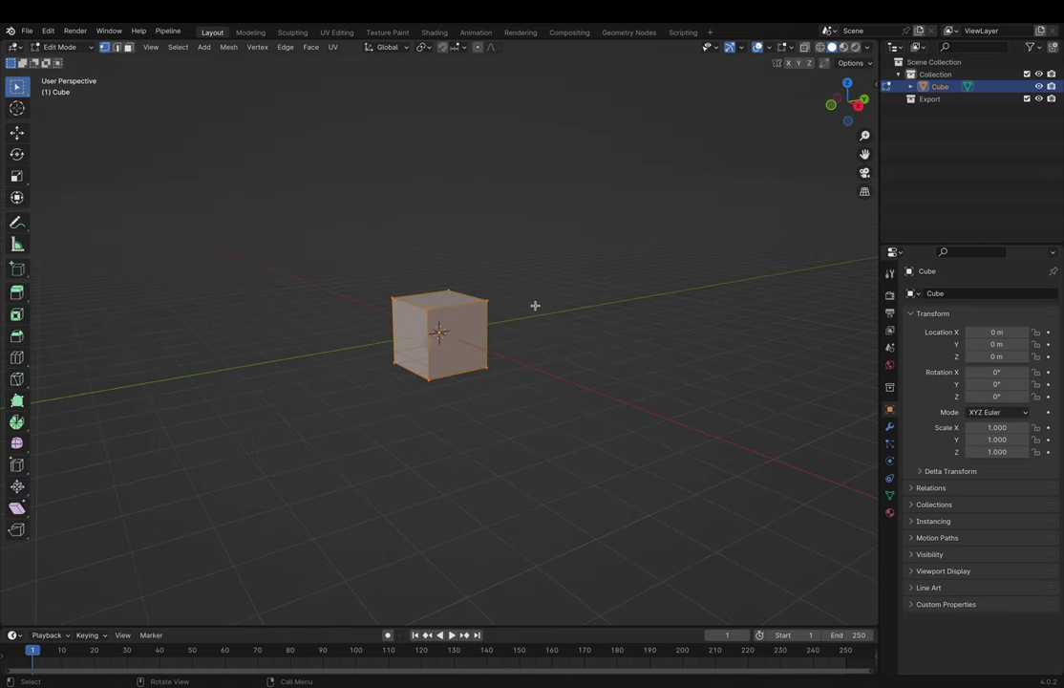
- Set the median of the cube's mesh to 1 m on X, Y and Z and return to Object Mode
key("n")
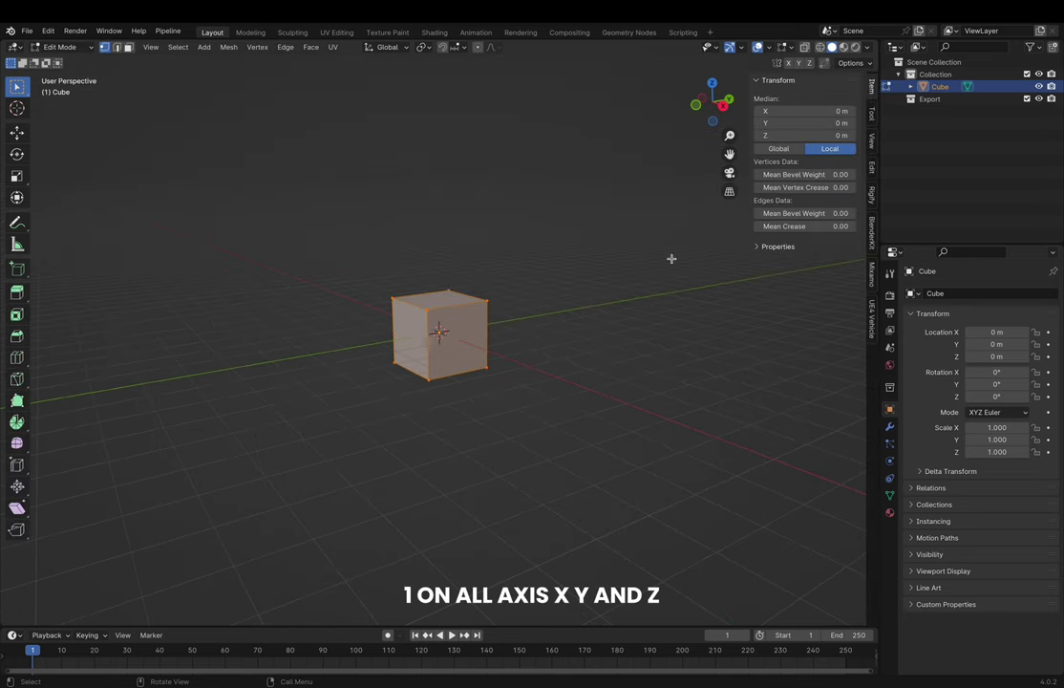
left_click(833, 135)
type("1")
key("Return")
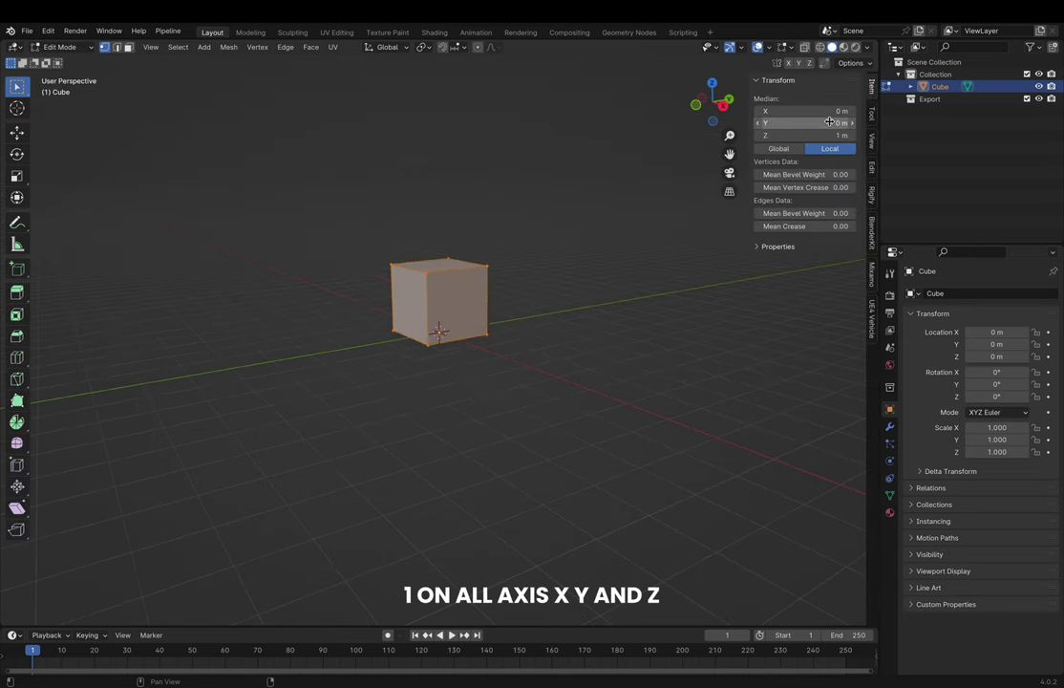
left_click(834, 124)
type("1")
key("Return")
left_click(829, 110)
type("1")
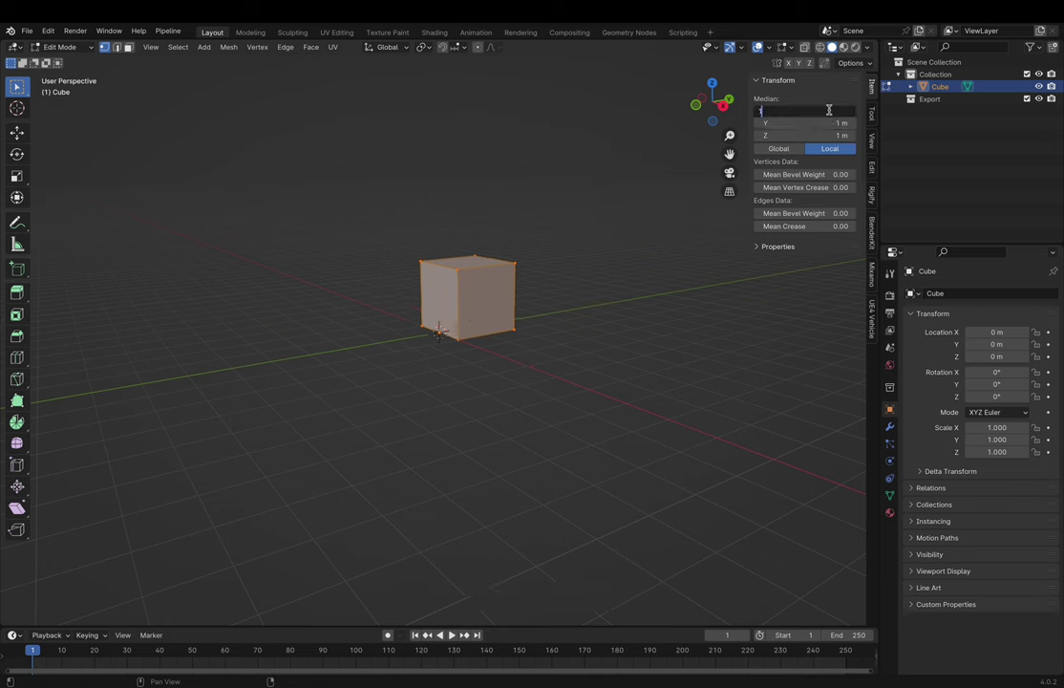
key("Return")
key("Tab")
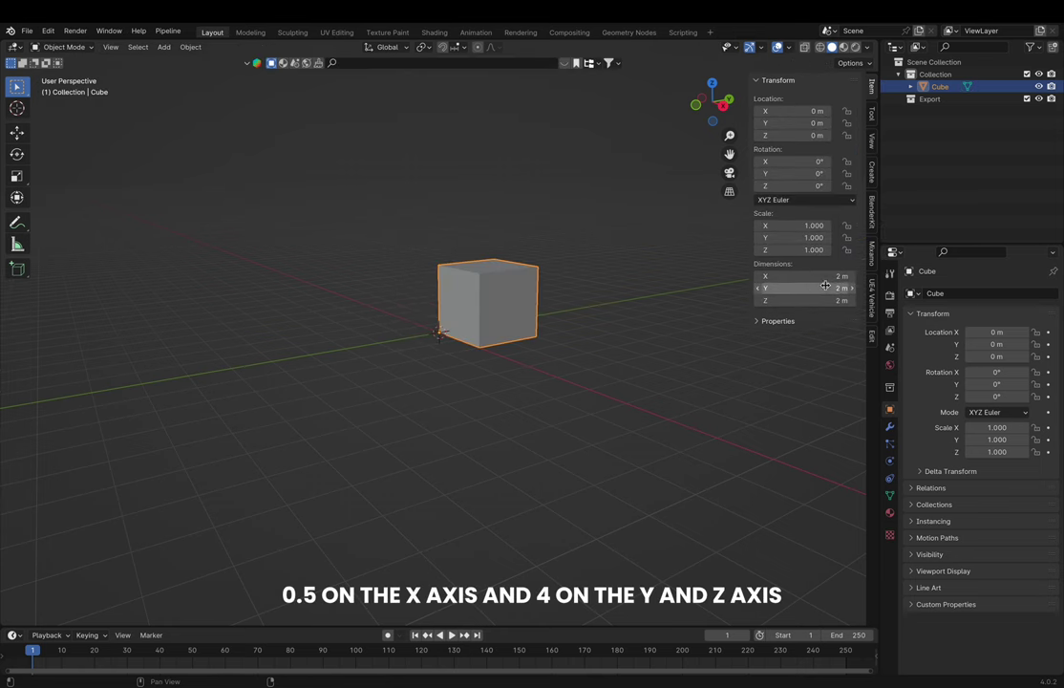
- Set the cube's dimensions to 0.5 m on X, 4 m on Y and 4 m on Z, and deselect it
left_click(822, 276)
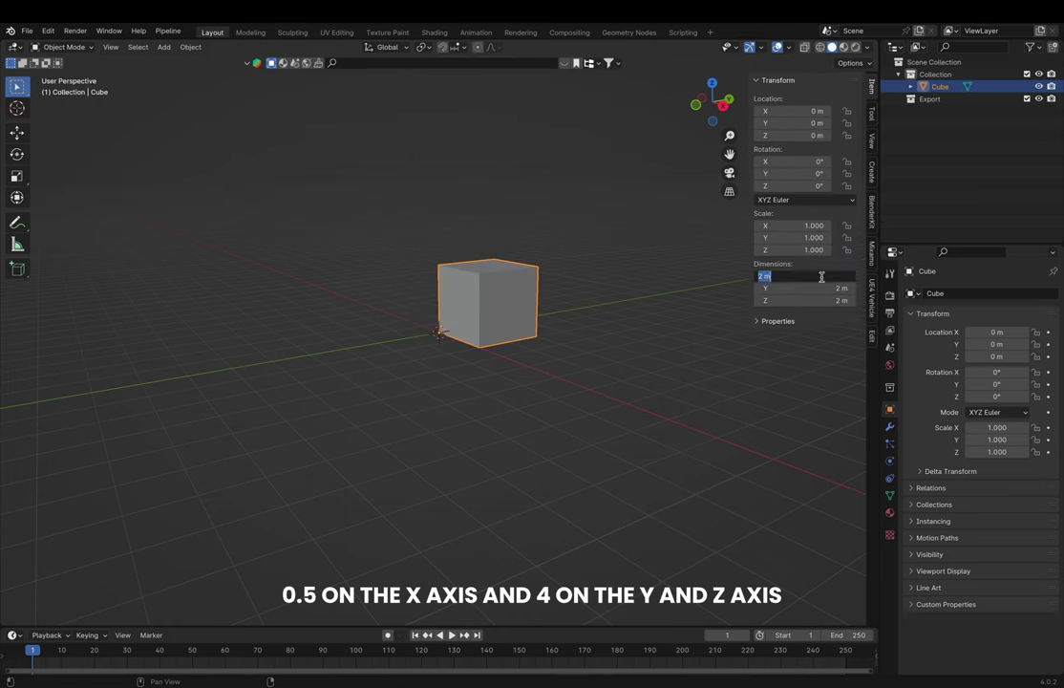
type("0.5")
key("Tab")
type("4")
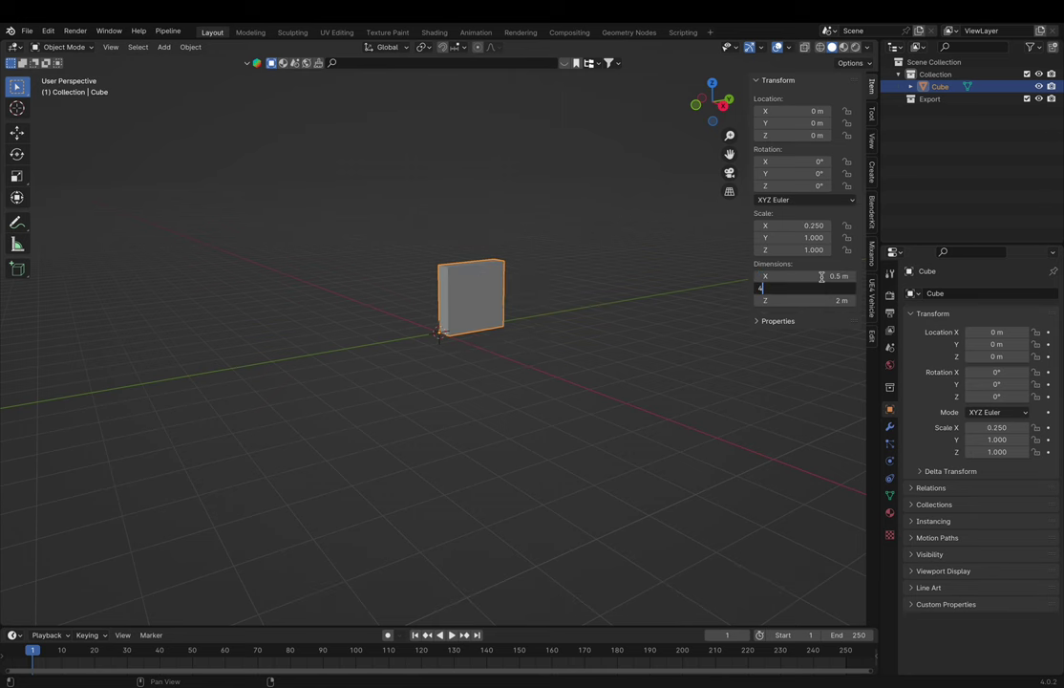
key("Tab")
type("4")
key("Return")
left_click(610, 338)
- Select the wall block and switch the viewport shading to Material Preview
scroll(611, 338, "down", 2)
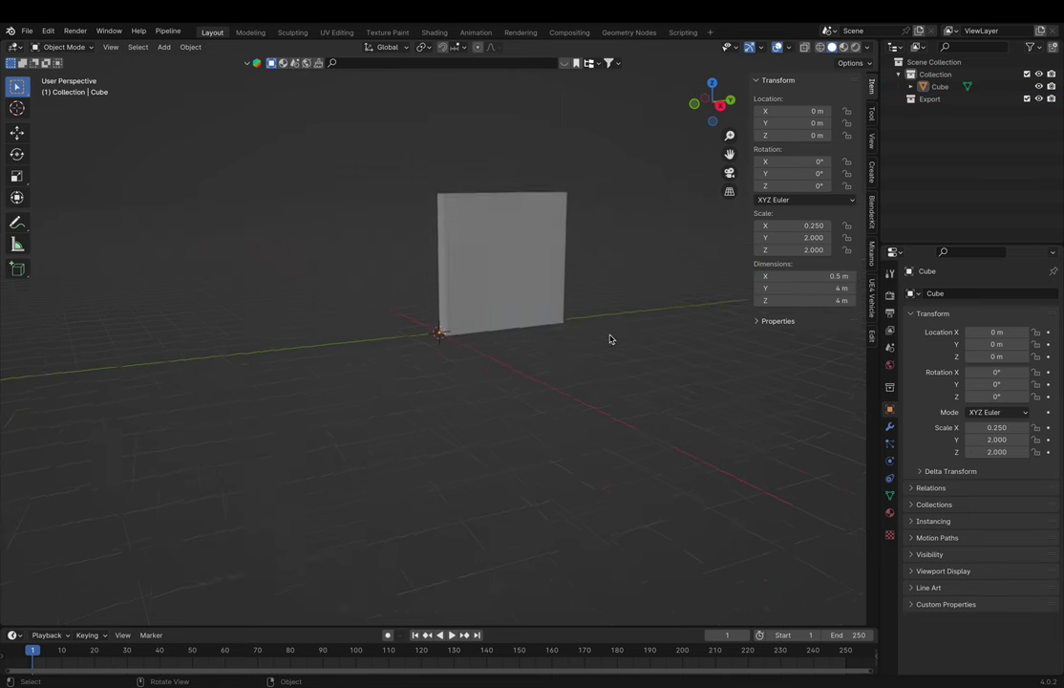
scroll(611, 338, "up", 3, "shift")
scroll(610, 338, "up", 5, "ctrl")
scroll(611, 338, "up", 2, "shift")
left_click(488, 316)
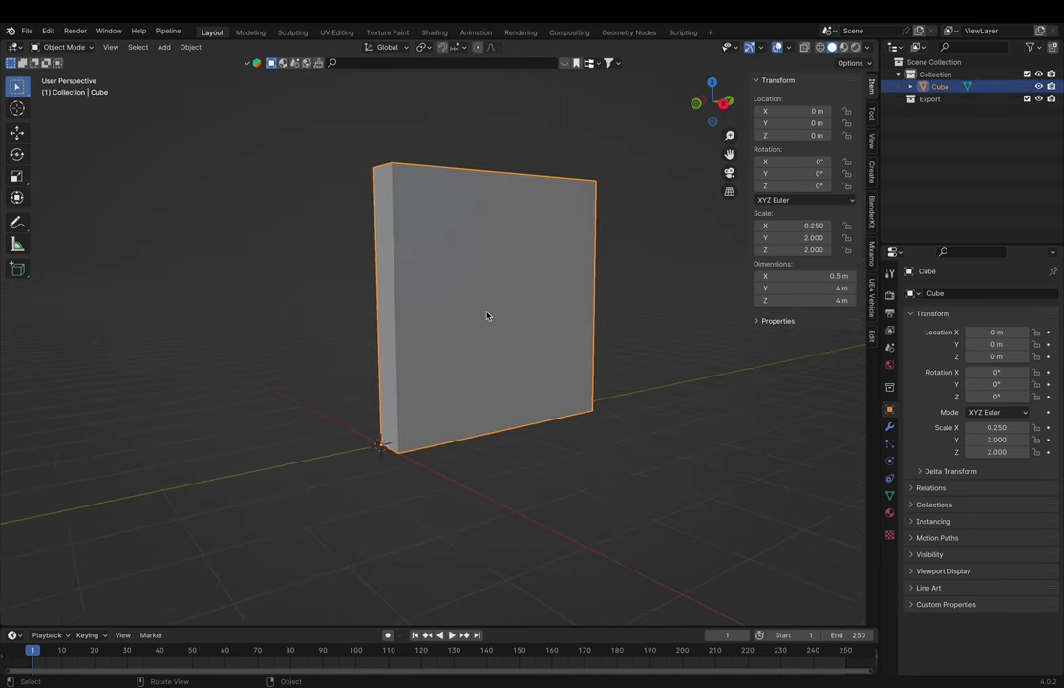
key("z")
left_click(488, 383)
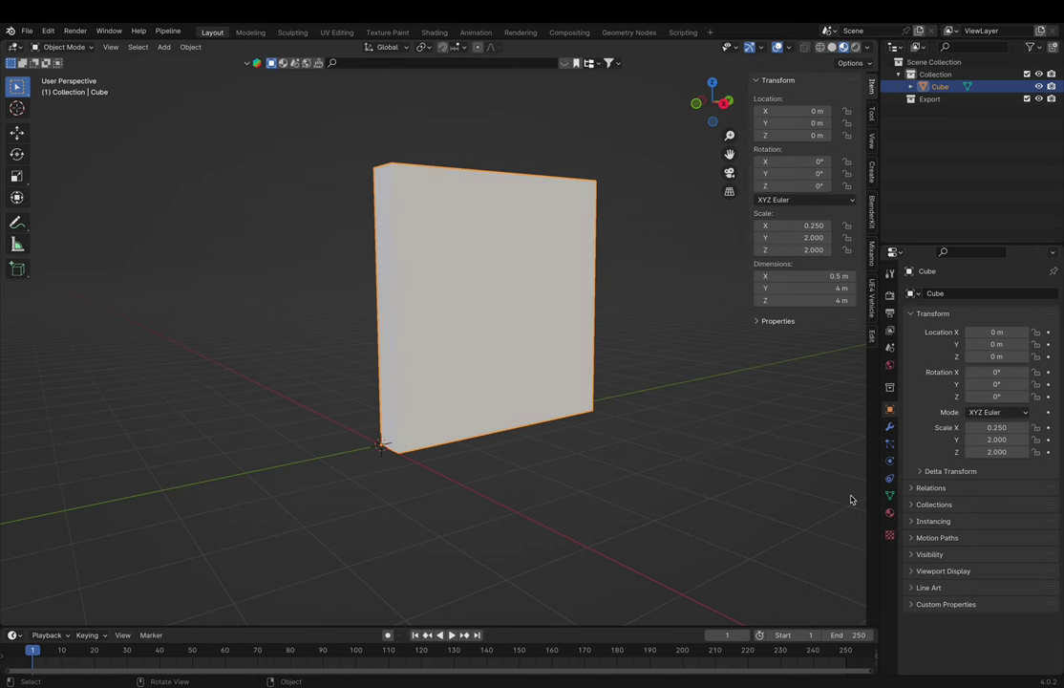
- Create a material named WallColour on the wall block and give it a pinkish-red base color
left_click(891, 517)
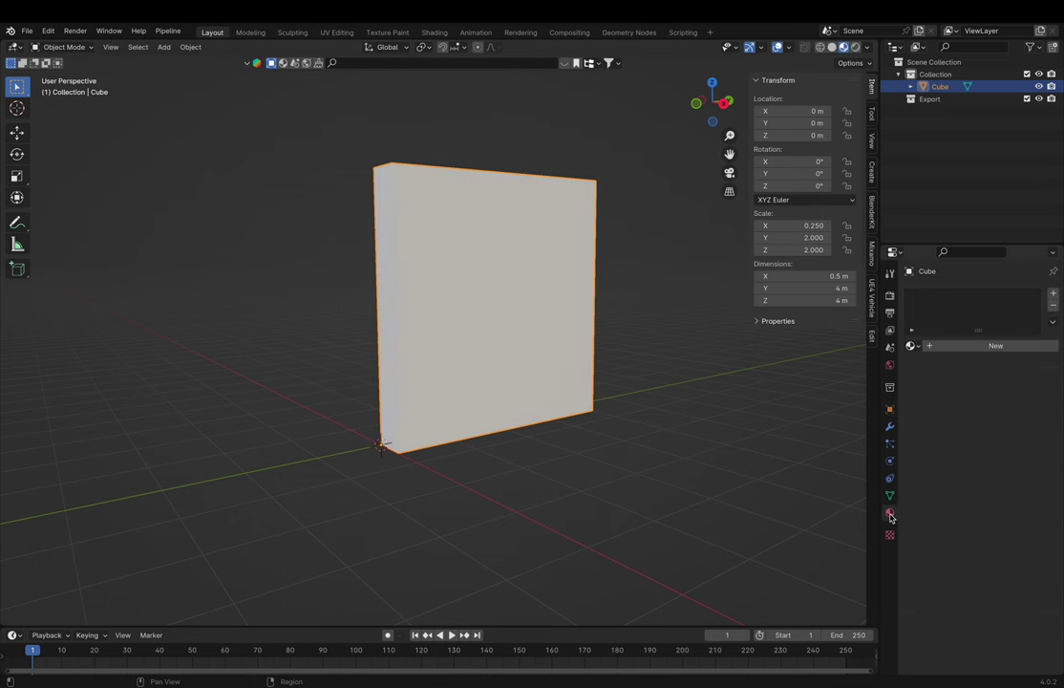
left_click(974, 346)
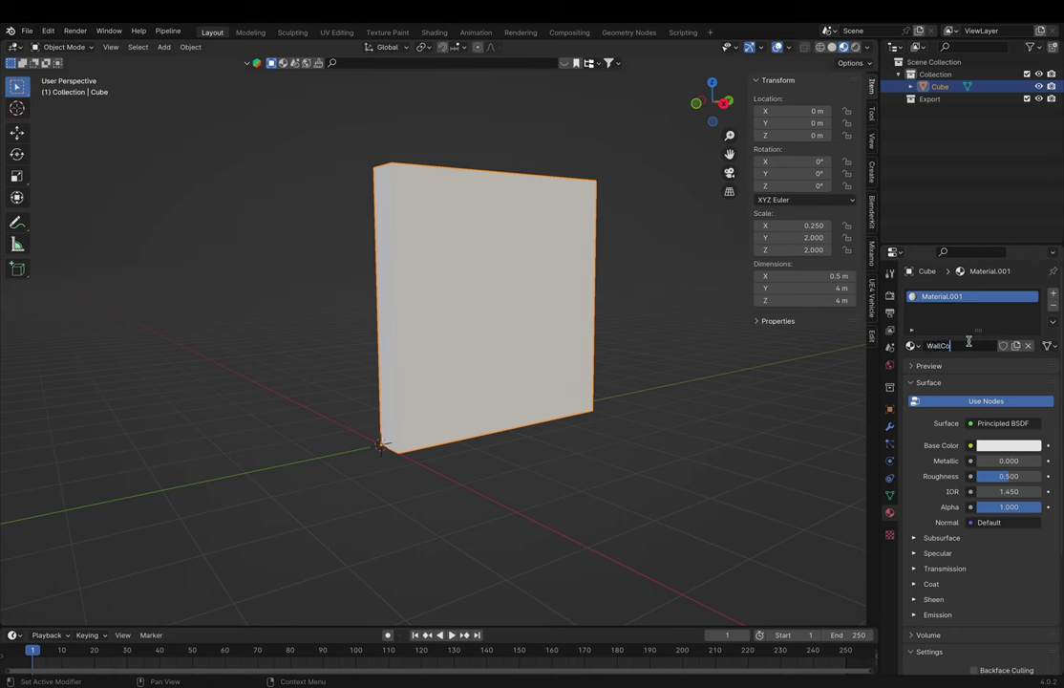
key("Return")
left_click(1001, 445)
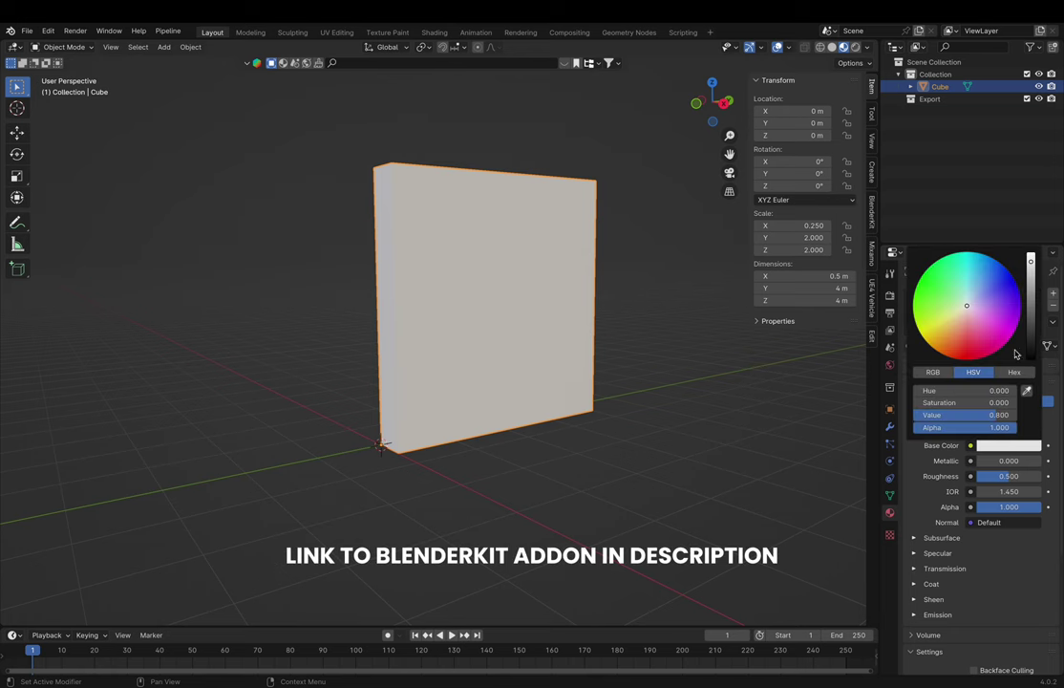
mouse_move(990, 331)
left_mouse_down()
mouse_move(971, 336)
mouse_move(976, 346)
left_mouse_up()
- Search the BlenderKit materials for Brick and apply the Bricks material to the wall block
left_click(871, 212)
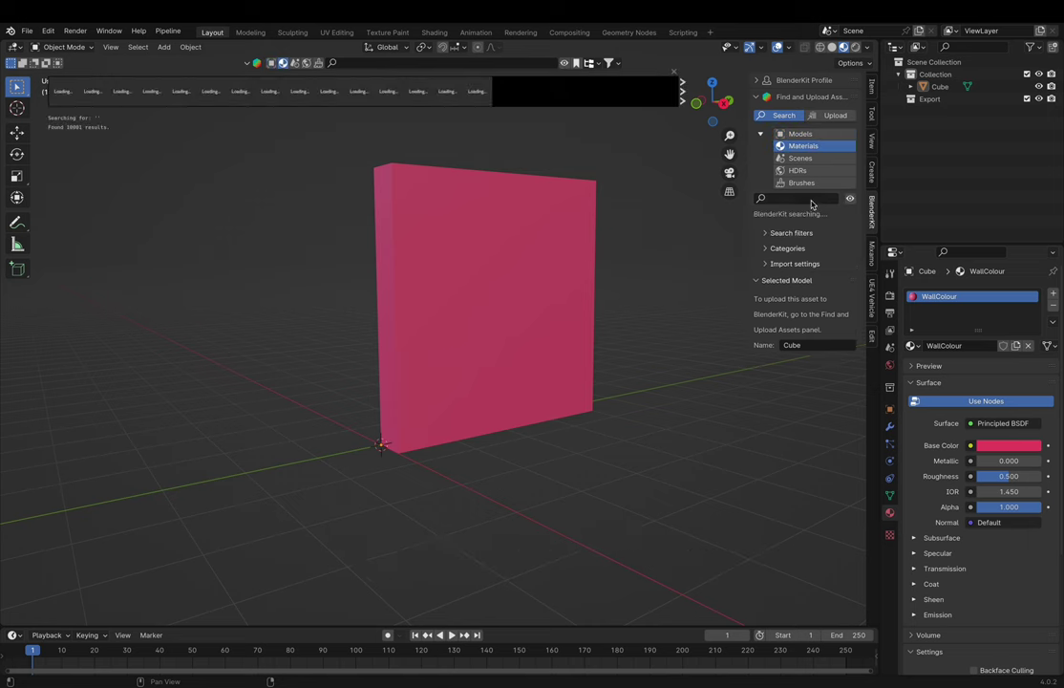
type("Brick")
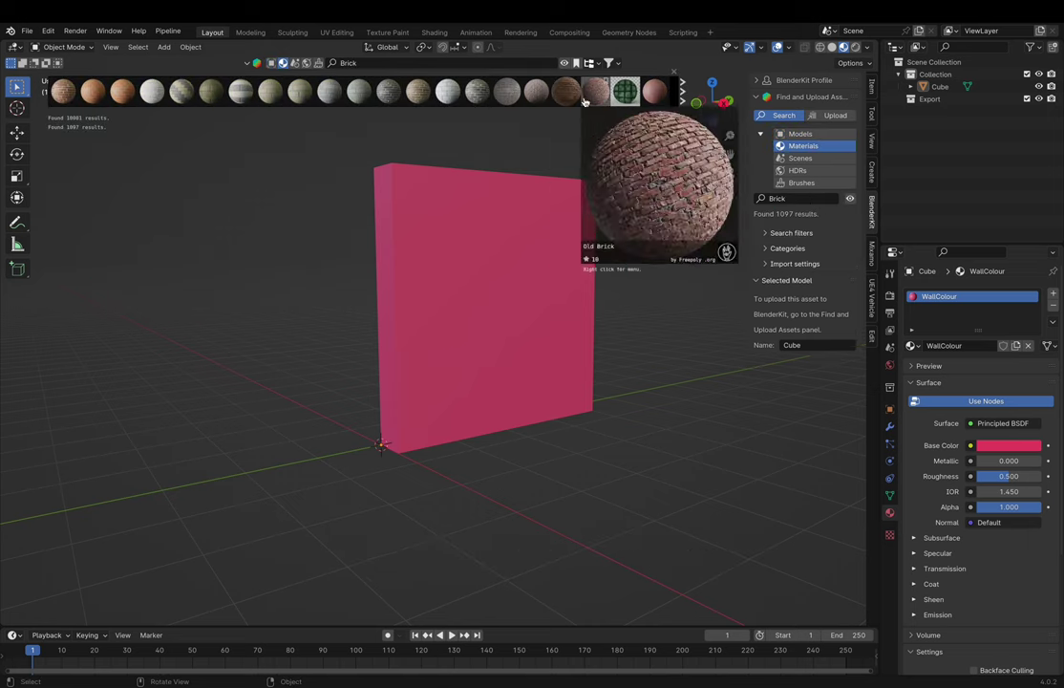
mouse_move(506, 91)
left_mouse_down()
mouse_move(507, 275)
mouse_move(489, 245)
left_mouse_up()
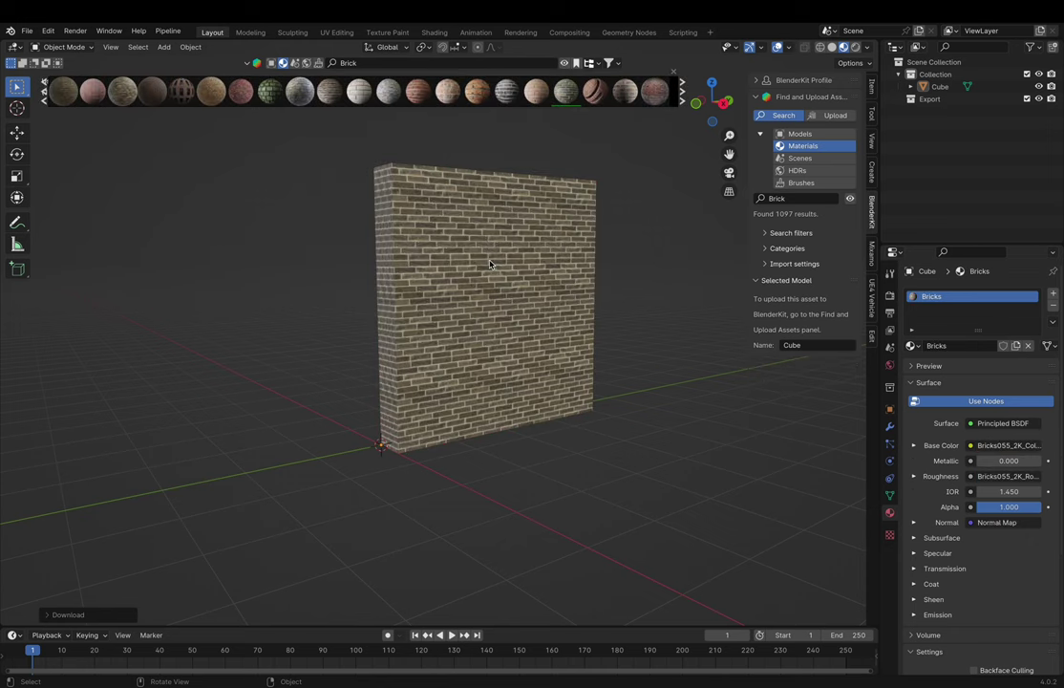
- Add a second material named Interior and assign it to the large face on the wall's back side
left_click(489, 264)
middle_click_drag(489, 263, 567, 275)
key("Tab")
left_click(128, 47)
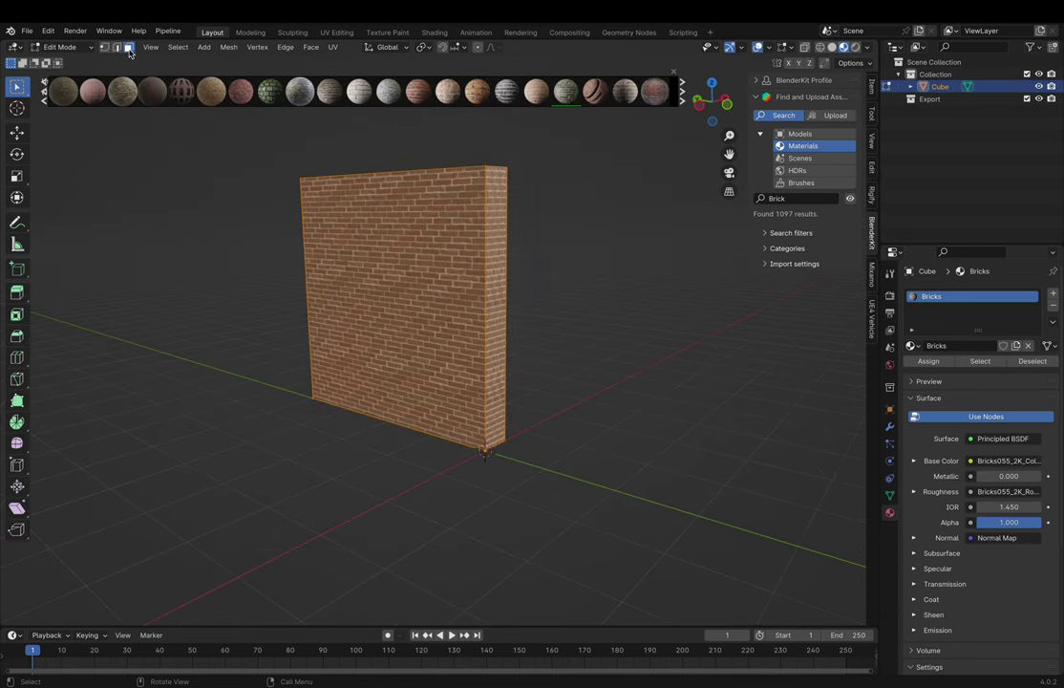
left_click(383, 227)
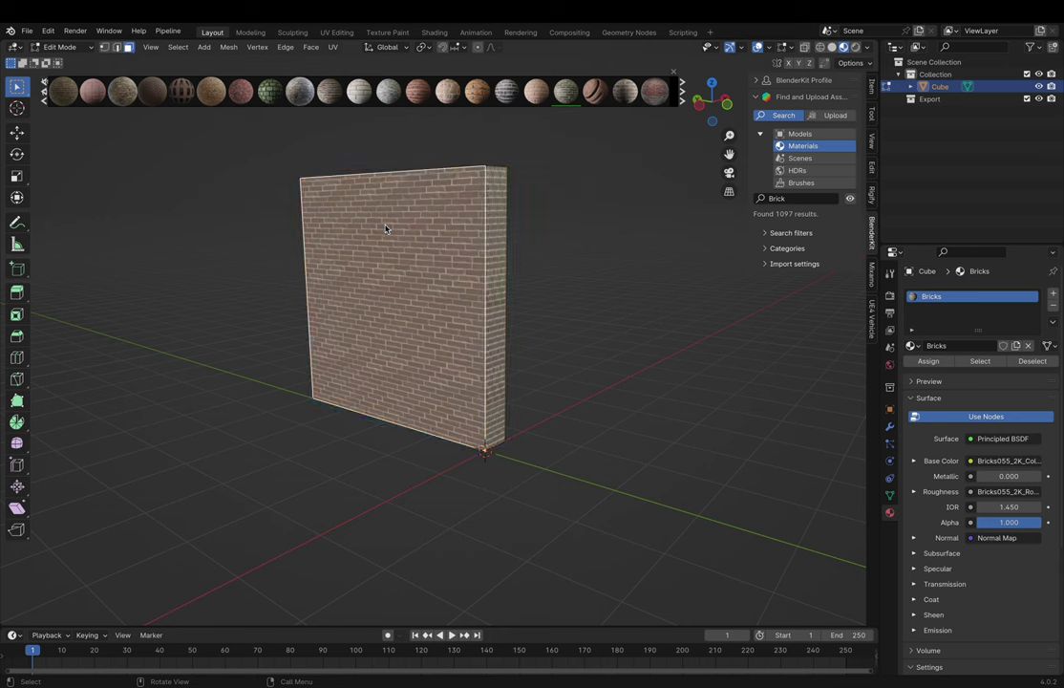
left_click(1053, 293)
left_click(976, 371)
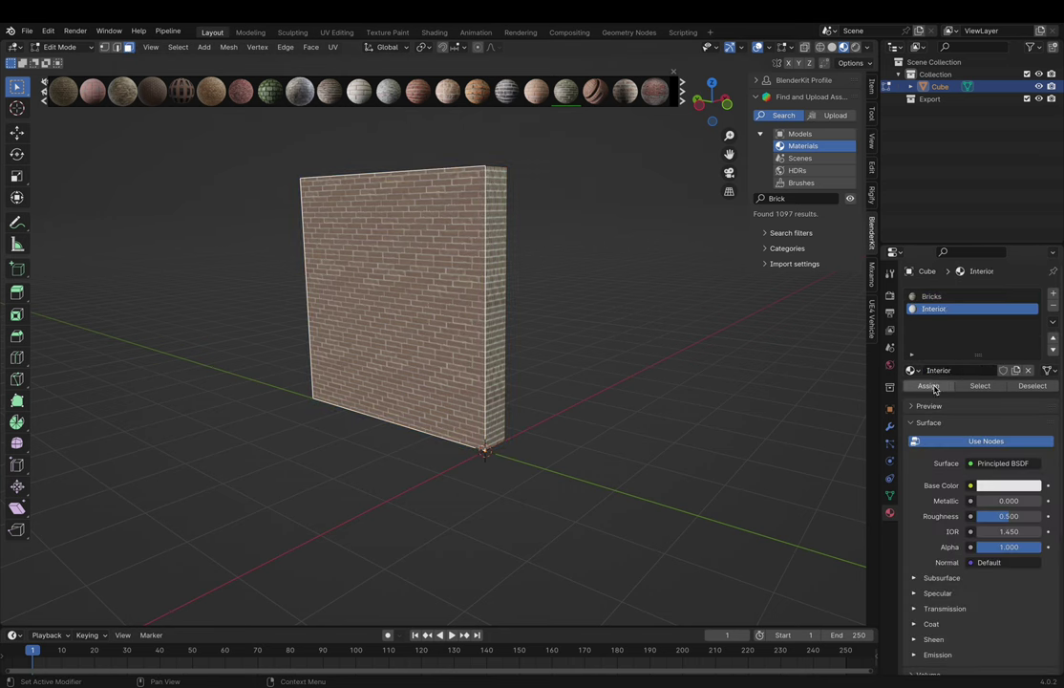
left_click(928, 386)
key("Tab")
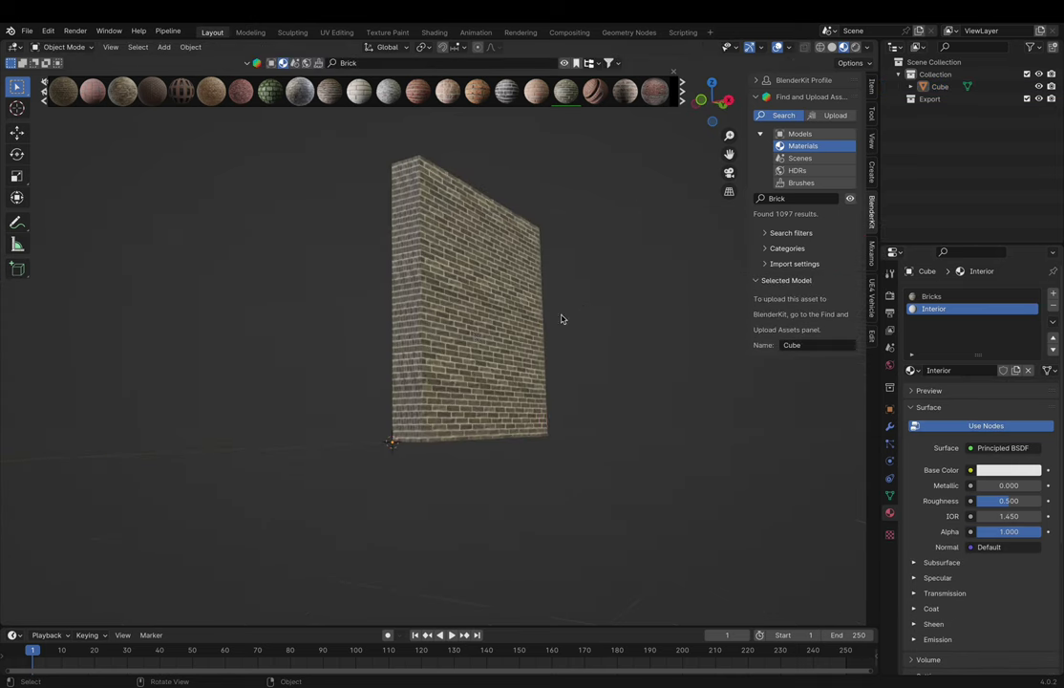
- Apply the scale of the brick wall block
left_click(475, 332)
key("ctrl+a")
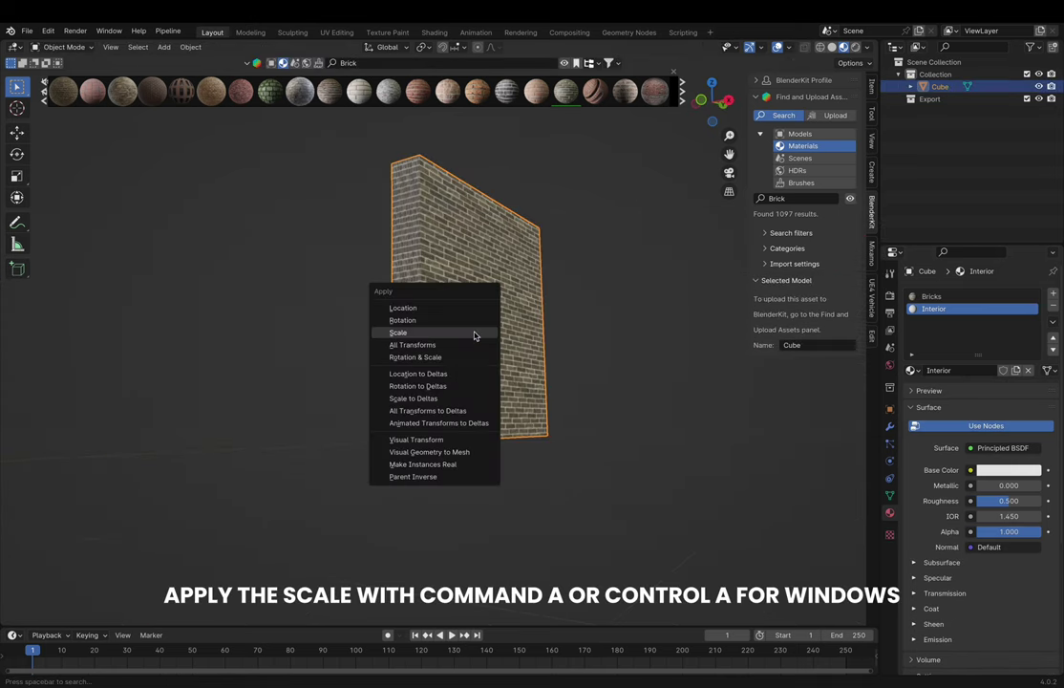
left_click(475, 332)
- Unwrap all faces of the wall block with Cube Projection
middle_click_drag(503, 325, 502, 321)
key("Tab")
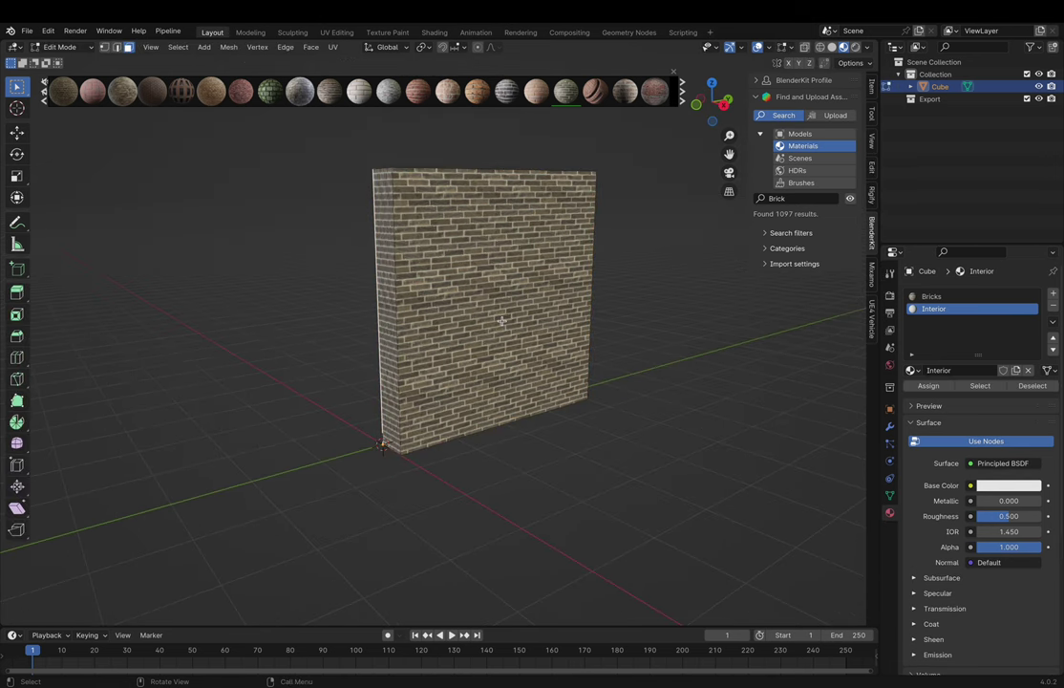
key("u")
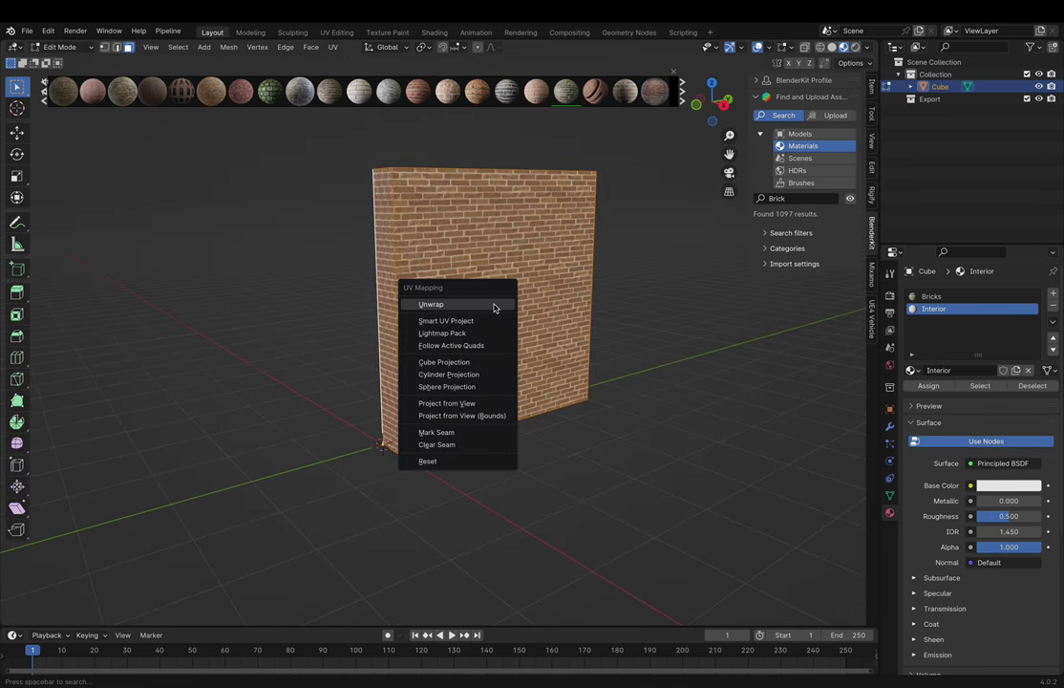
left_click(453, 363)
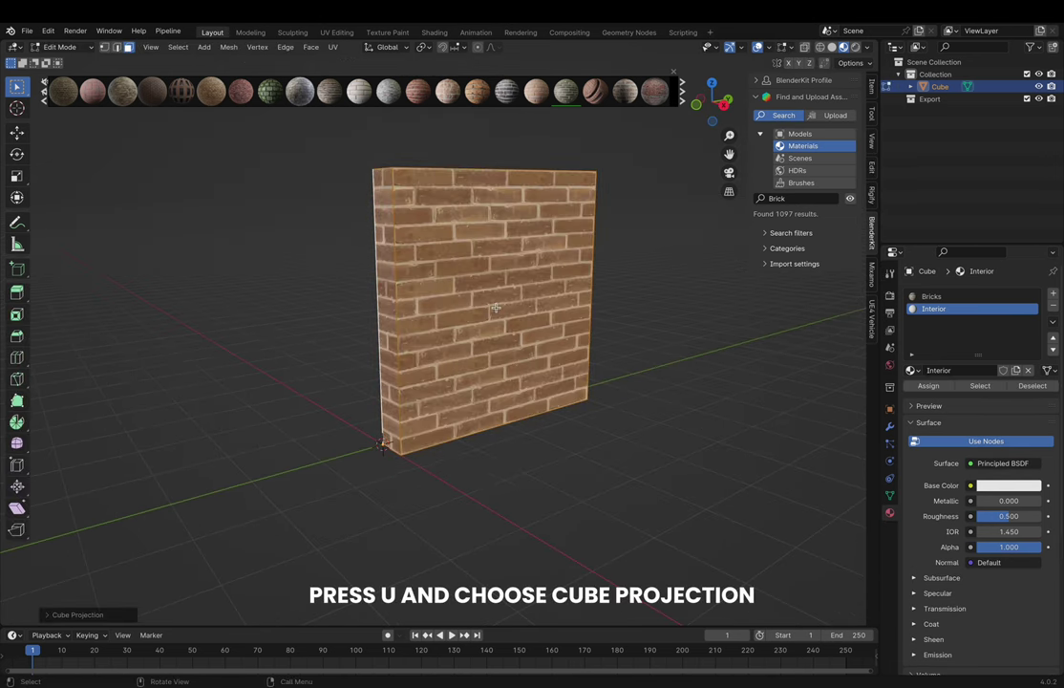
- Scale up all of the wall's UVs in the UV editor so the bricks look smaller and more numerous
left_click(336, 32)
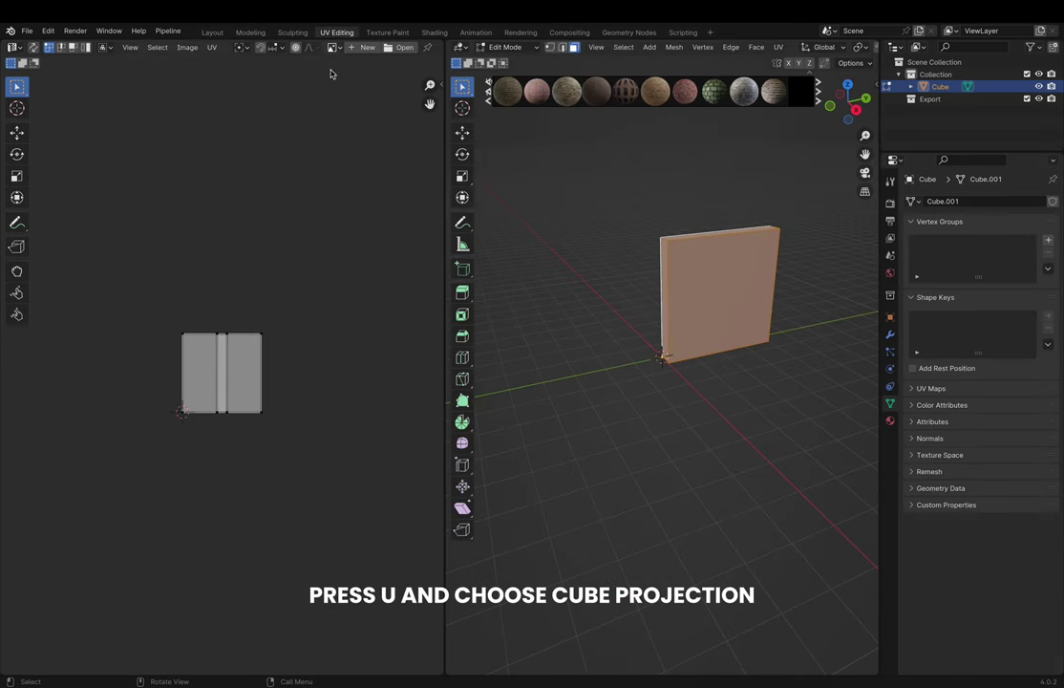
scroll(294, 375, "up", 2)
key("a")
key("s")
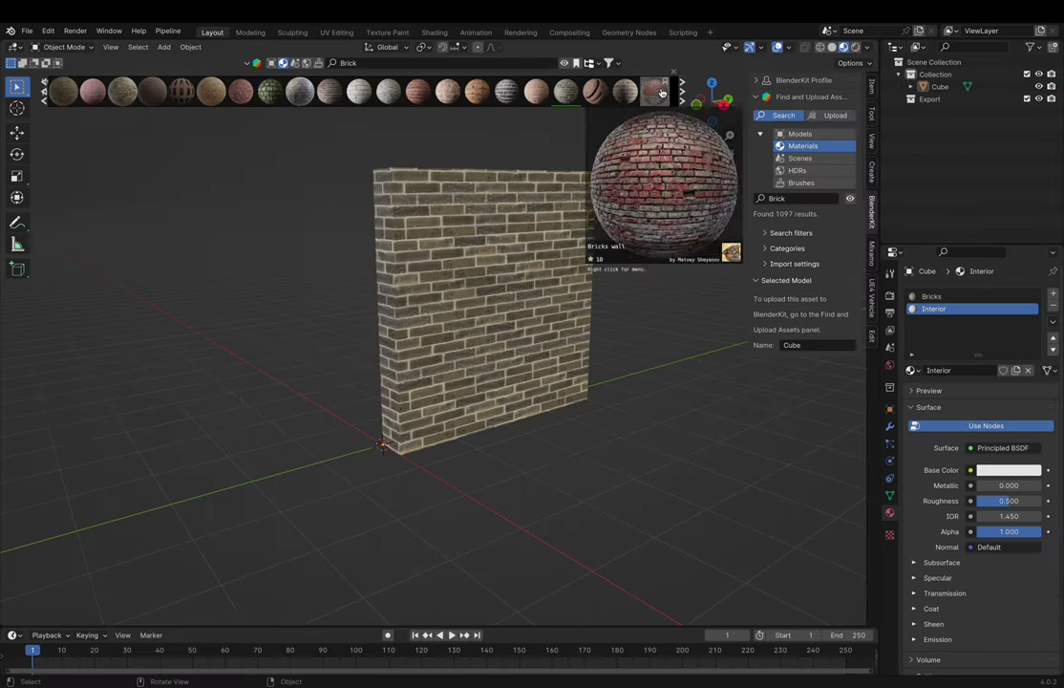
- Add a cube and raise it along the Z axis to about the middle of the wall's height
key("shift+a")
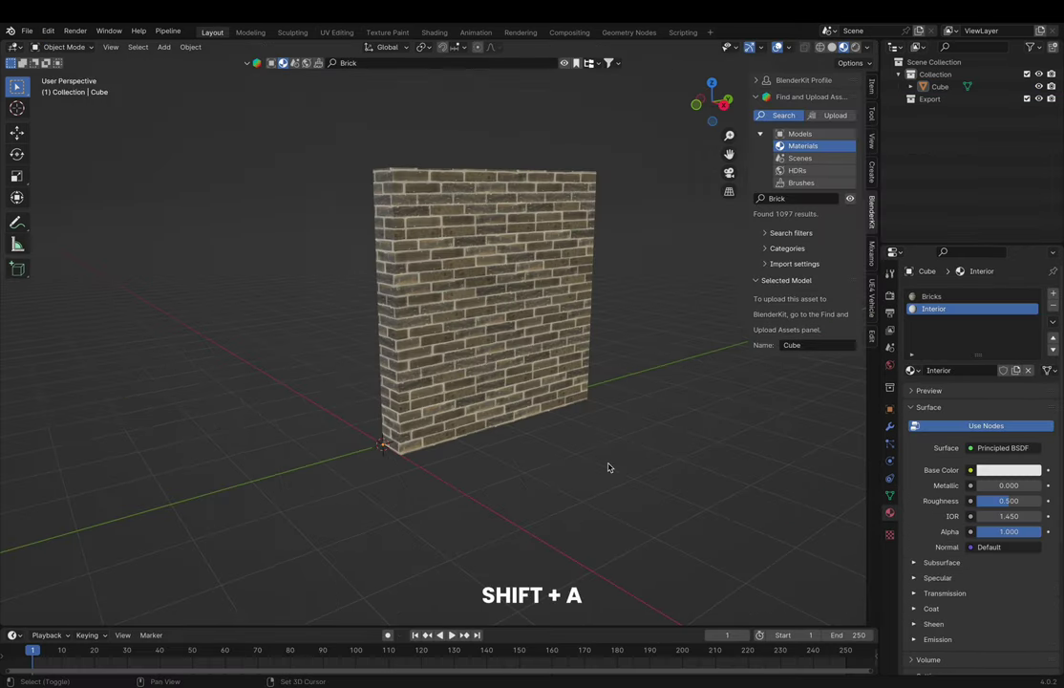
mouse_move(607, 466)
mouse_move(573, 448)
left_click(592, 140)
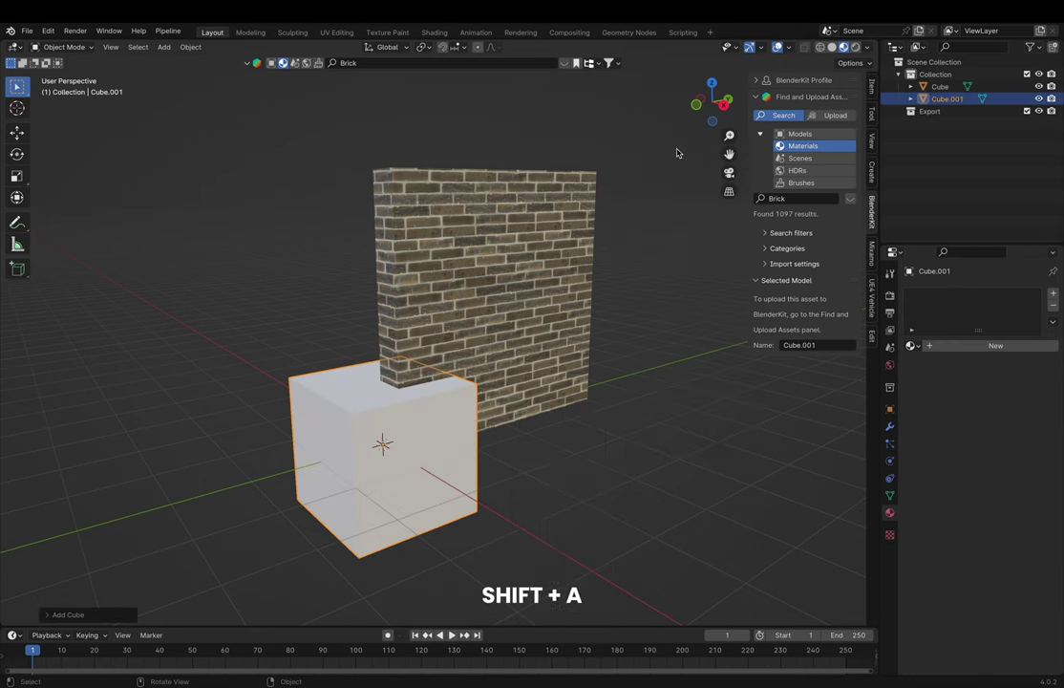
left_click(727, 99)
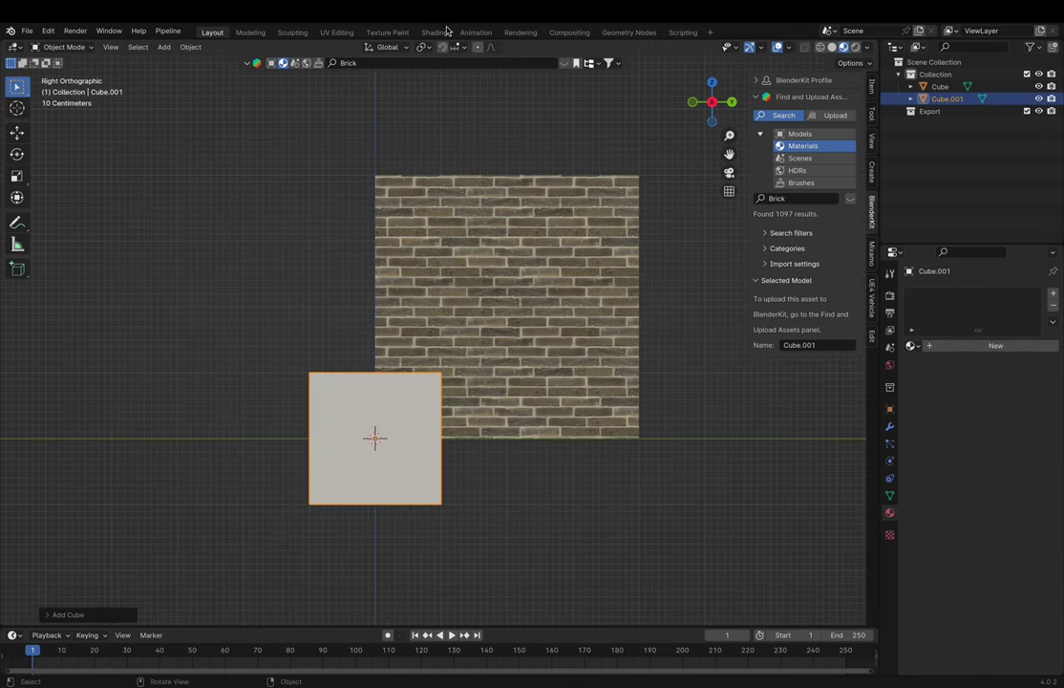
key("g")
key("z")
left_click(454, 184)
- Centre the cube on the wall along the Y axis and scale it up, leaving a brick border all round
key("g")
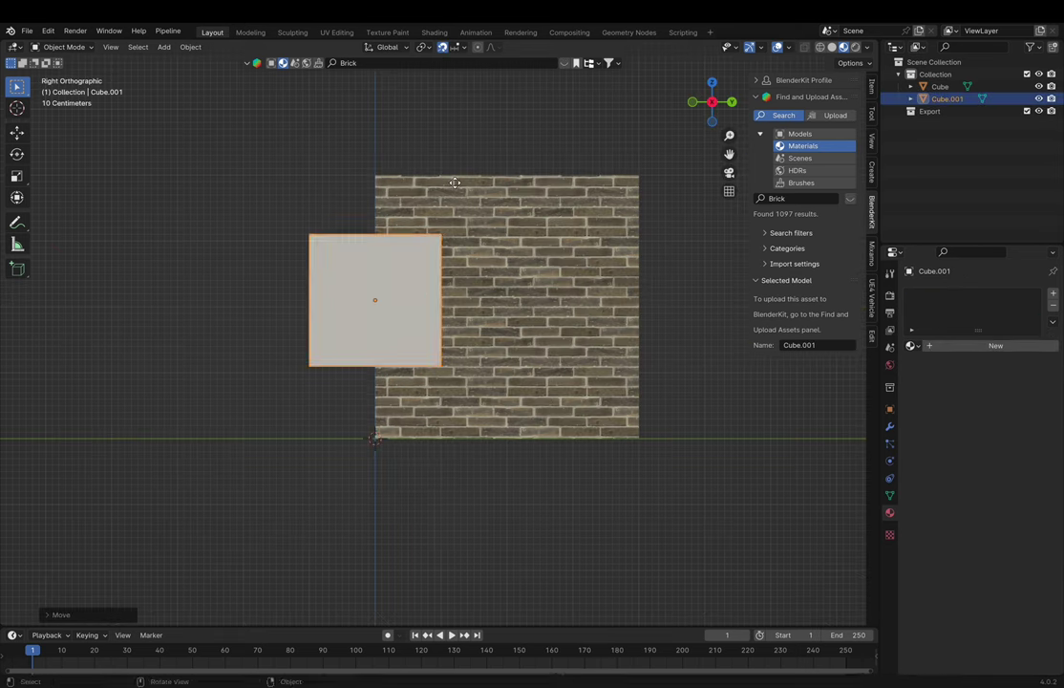
key("y")
left_click(592, 201)
key("g")
key("y")
left_click(585, 203)
key("s")
left_click(644, 179)
- Add a Boolean Difference modifier to the brick wall with the large cube as the cutting object
left_click(633, 294)
middle_click_drag(633, 294, 720, 341)
left_click(889, 427)
left_click(976, 293)
mouse_move(974, 296)
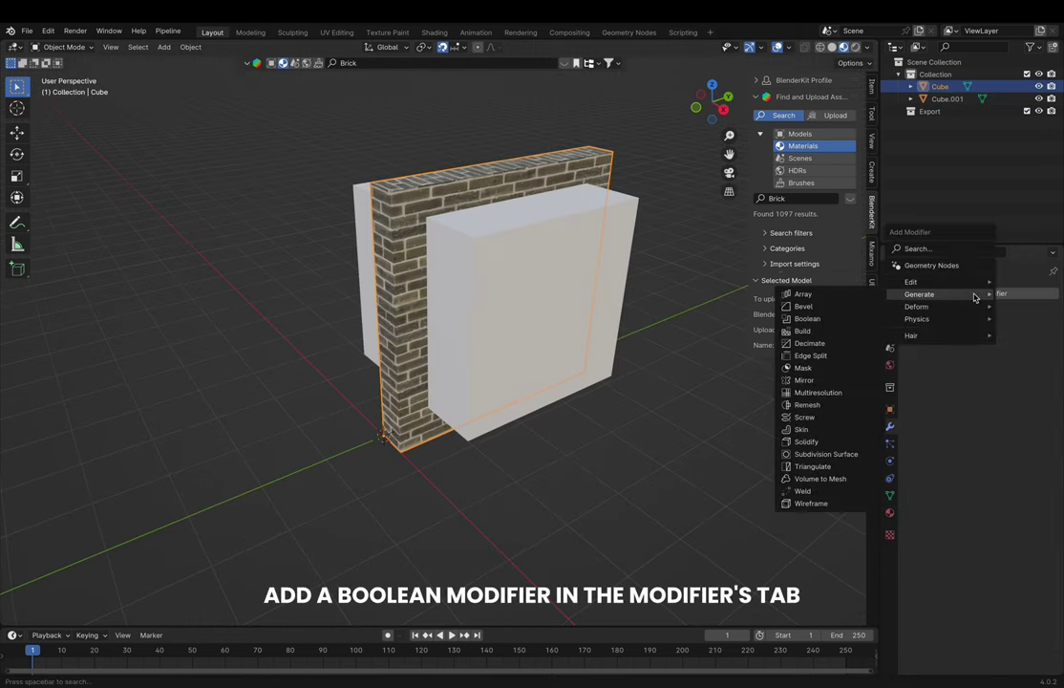
left_click(807, 318)
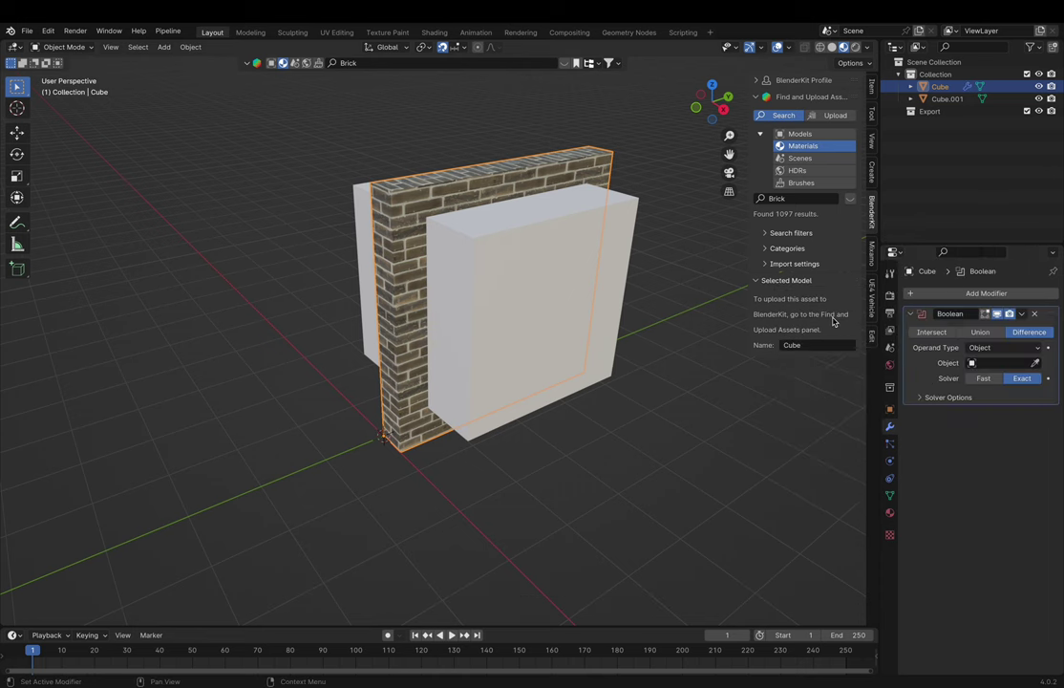
left_click(1036, 363)
left_click(537, 295)
- Hide the cutter cube temporarily to inspect the window opening in the wall, and bring it back into view
left_click(549, 280)
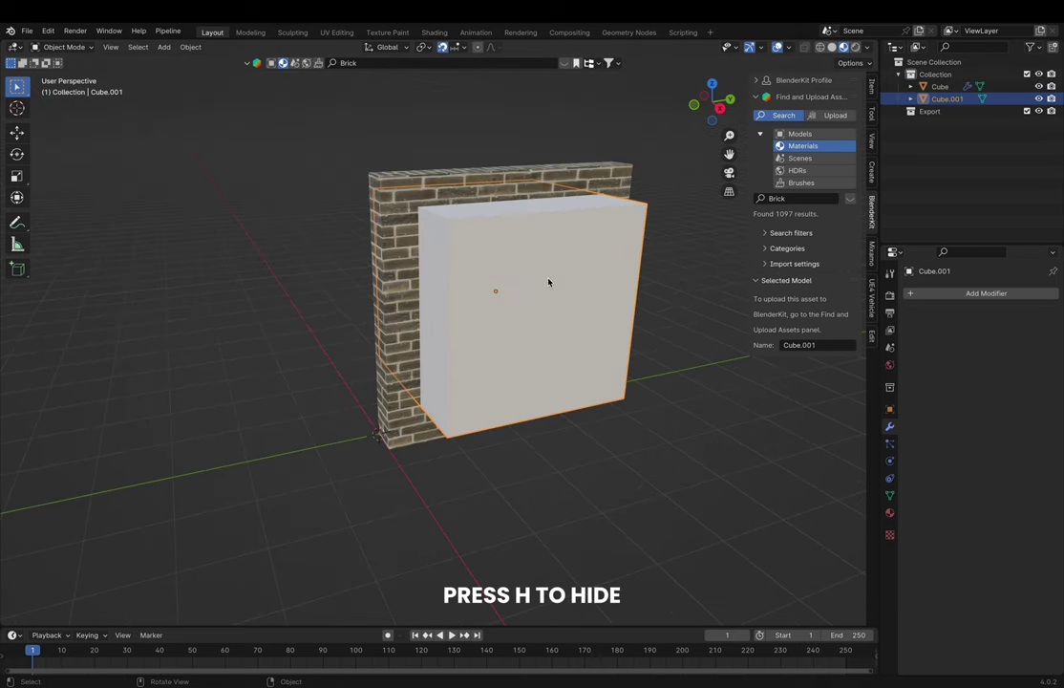
key("h")
middle_click_drag(549, 282, 549, 282)
scroll(549, 282, "right", 10)
key("alt+h")
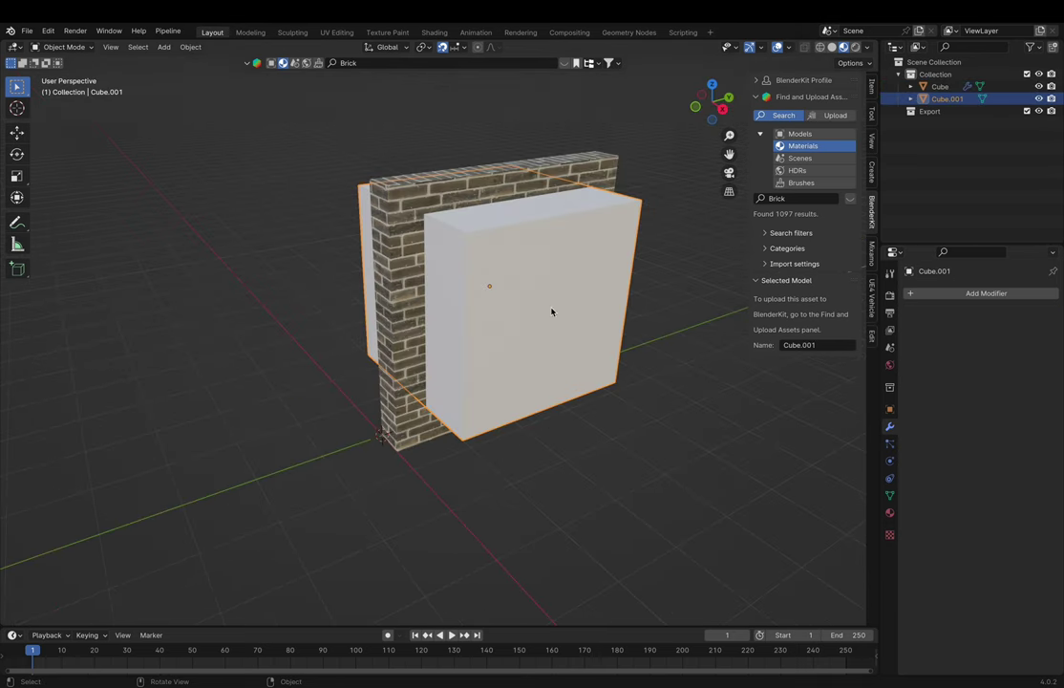
- Duplicate the cutter cube in place and hide the original cutter
key("shift+d")
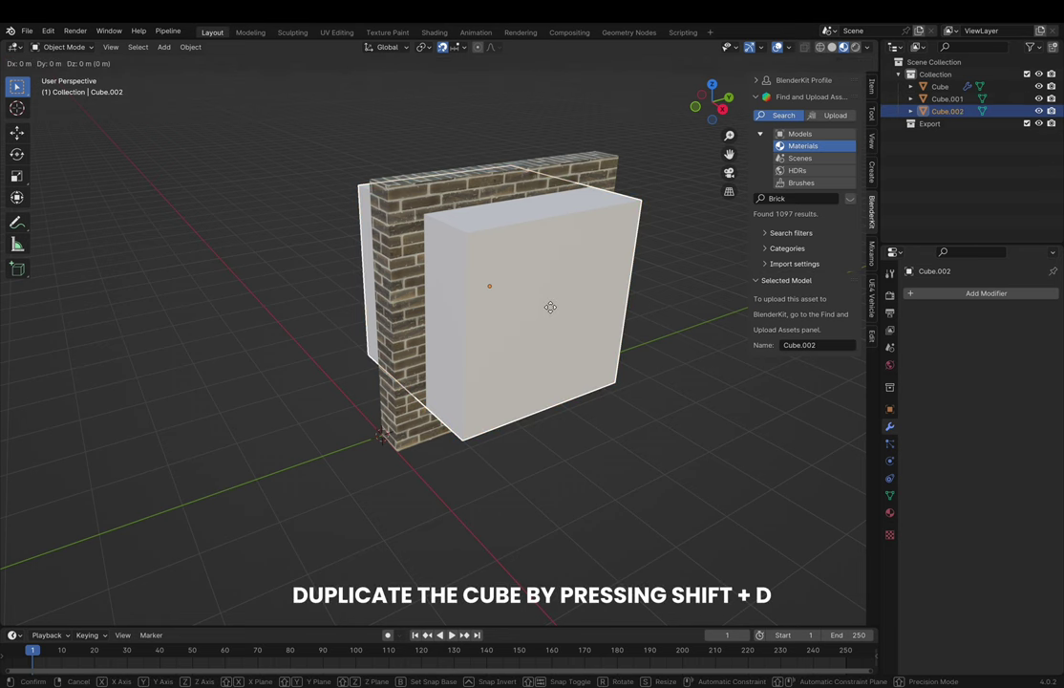
left_click(550, 307)
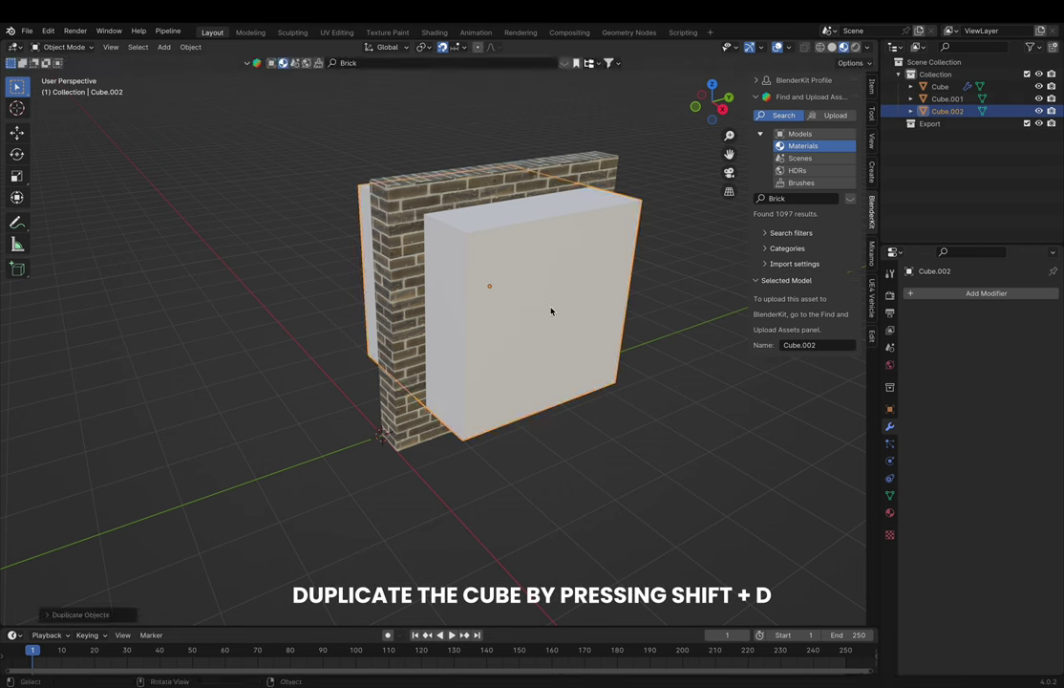
left_click(1040, 99)
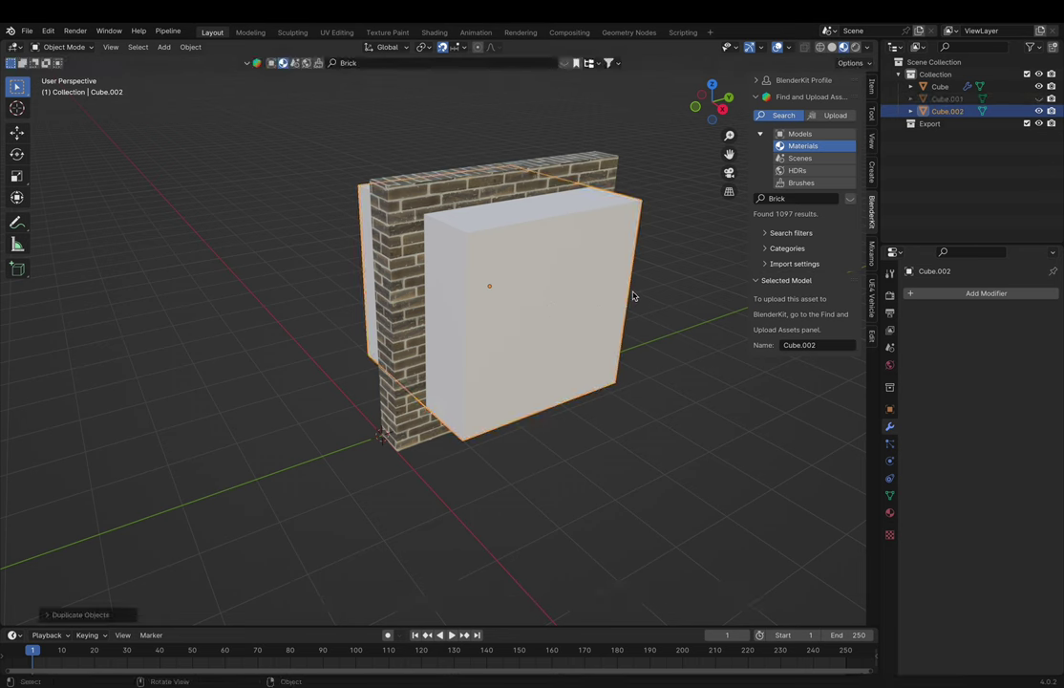
- Narrow the duplicated cube along the X axis until it is slightly thicker than the wall
middle_click_drag(633, 296, 642, 285)
key("KP_1")
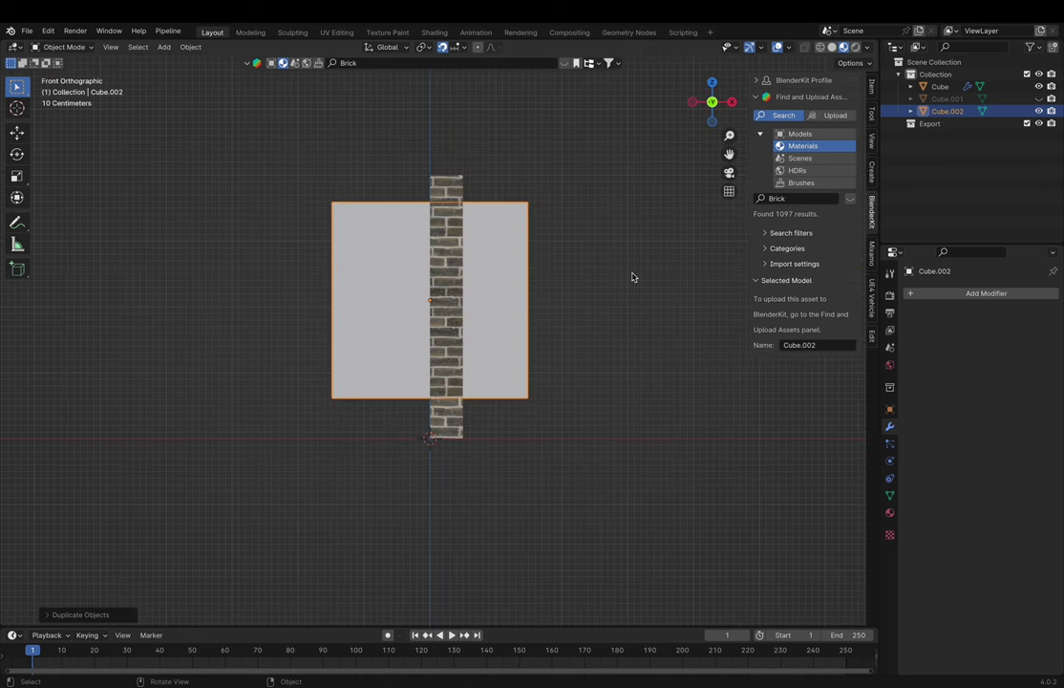
key("s")
key("x")
left_click(471, 307)
- Move the narrowed block along the X axis into the wall opening and fine-tune its position without snapping
key("g")
key("x")
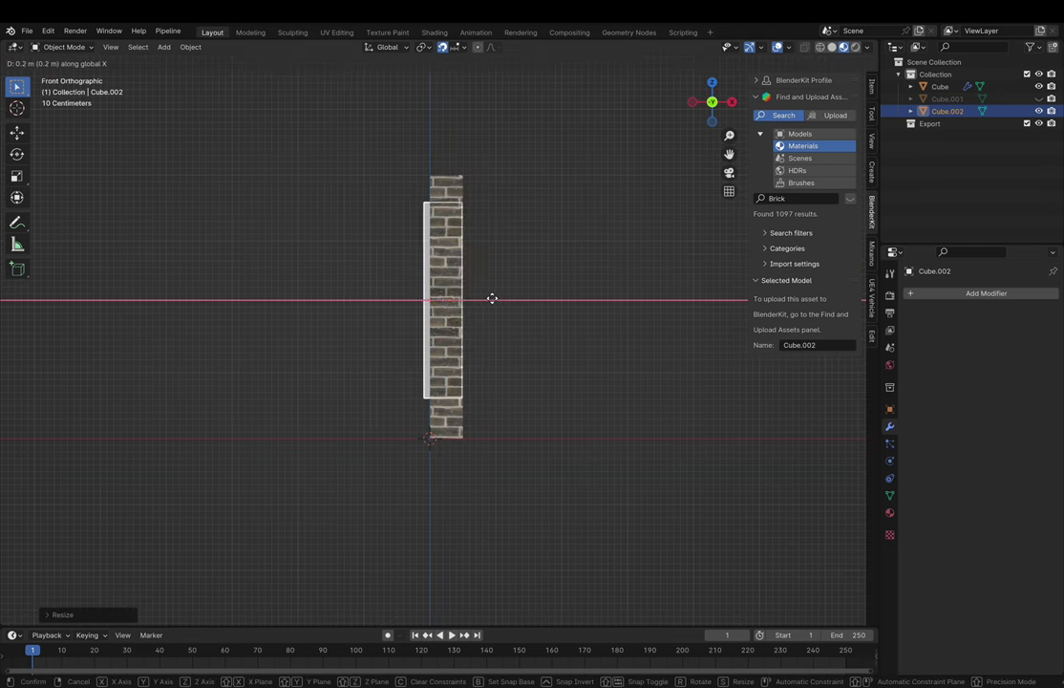
left_click(491, 300)
key("g")
key("x")
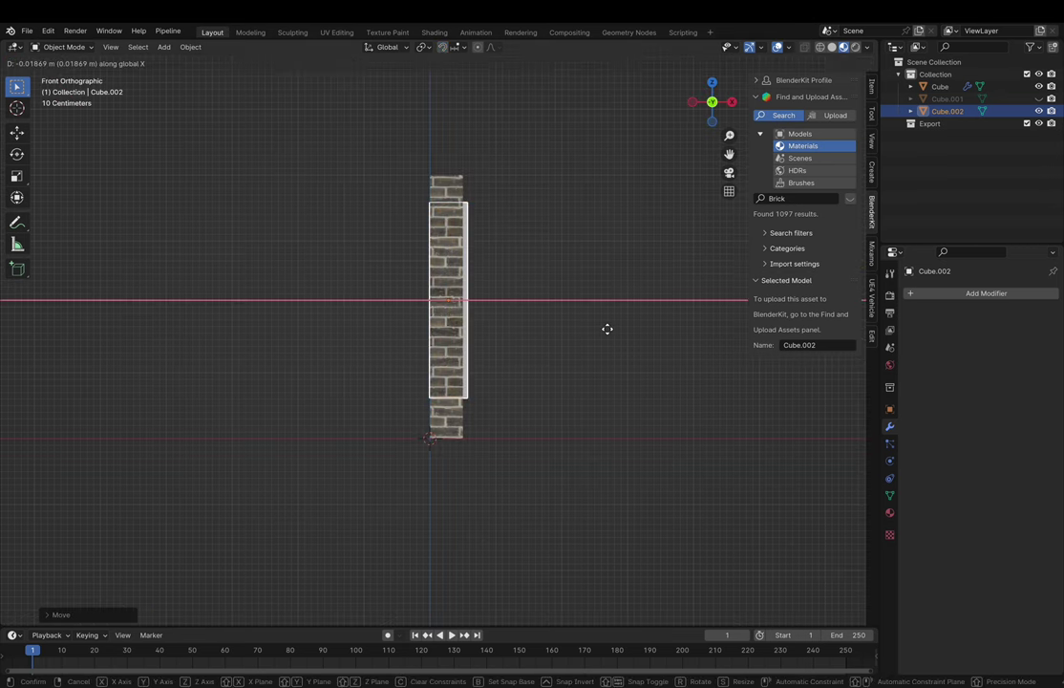
left_click(605, 331)
left_click(443, 46)
- Apply the scale of the narrowed block in the window opening
middle_click_drag(521, 230, 521, 334)
key("ctrl+a")
left_click(522, 335)
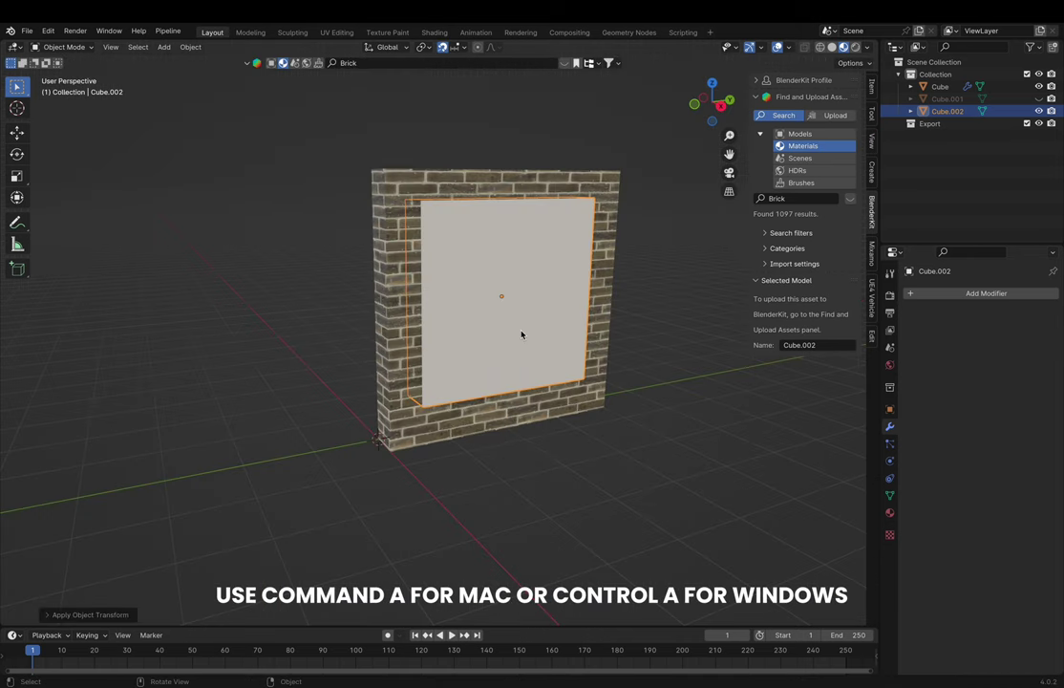
- Inset the block's large front and back faces by about 0.14 m to outline the window frame
key("Tab")
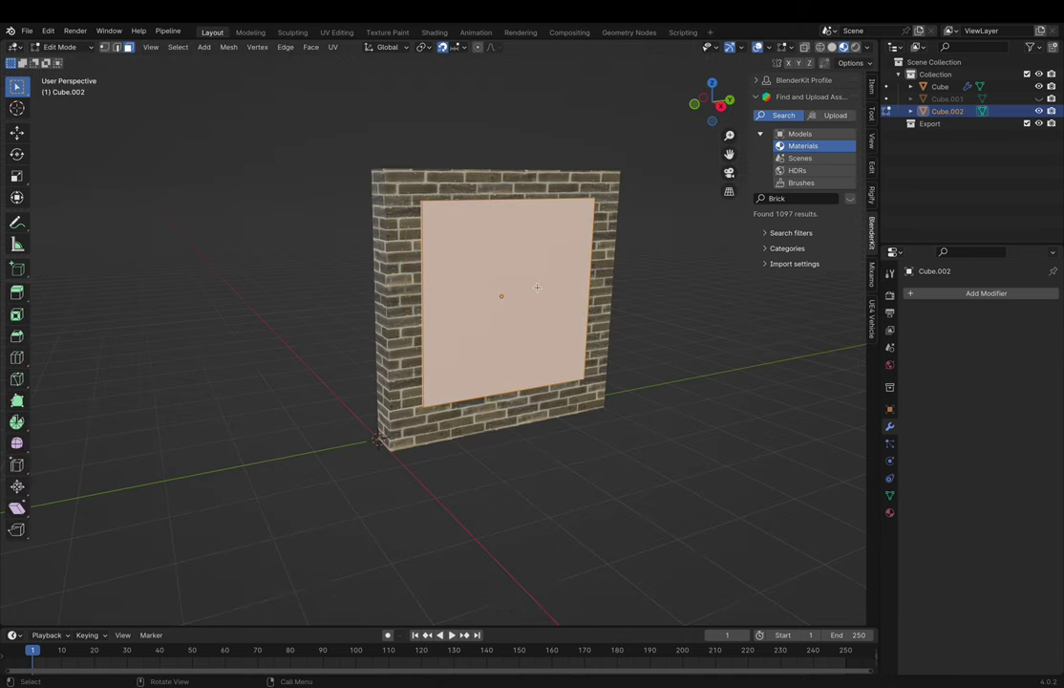
left_click(534, 245)
middle_click_drag(534, 245, 400, 274)
key("i")
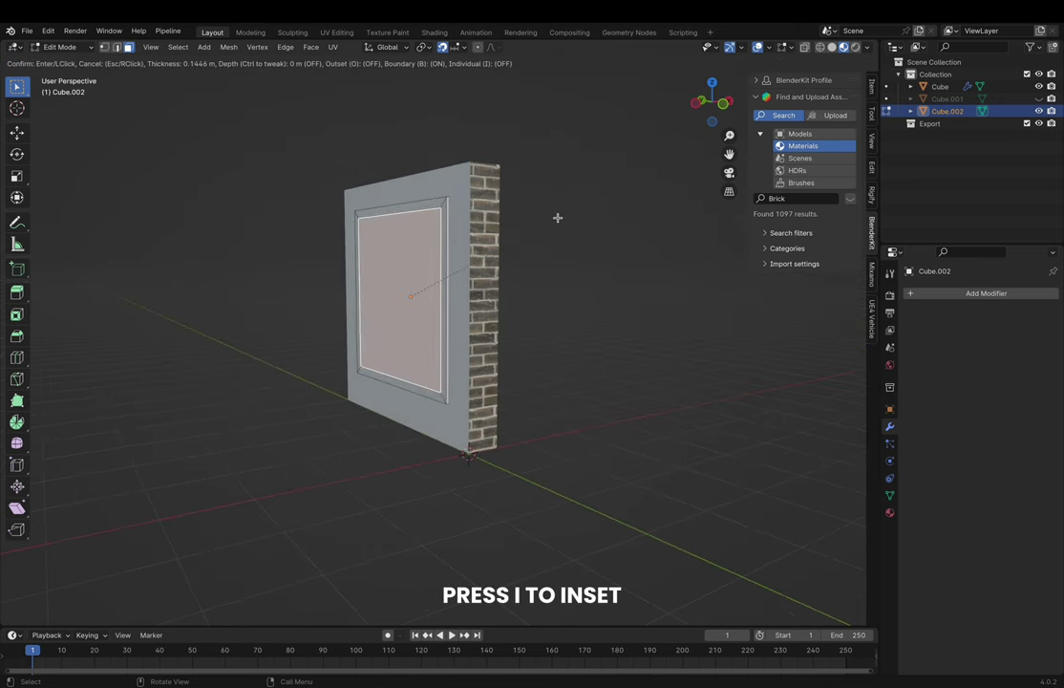
left_click(558, 217)
- Bridge the two inset faces to open a hole through the block, forming a hollow window frame
middle_click_drag(557, 217, 557, 223)
right_click(546, 237)
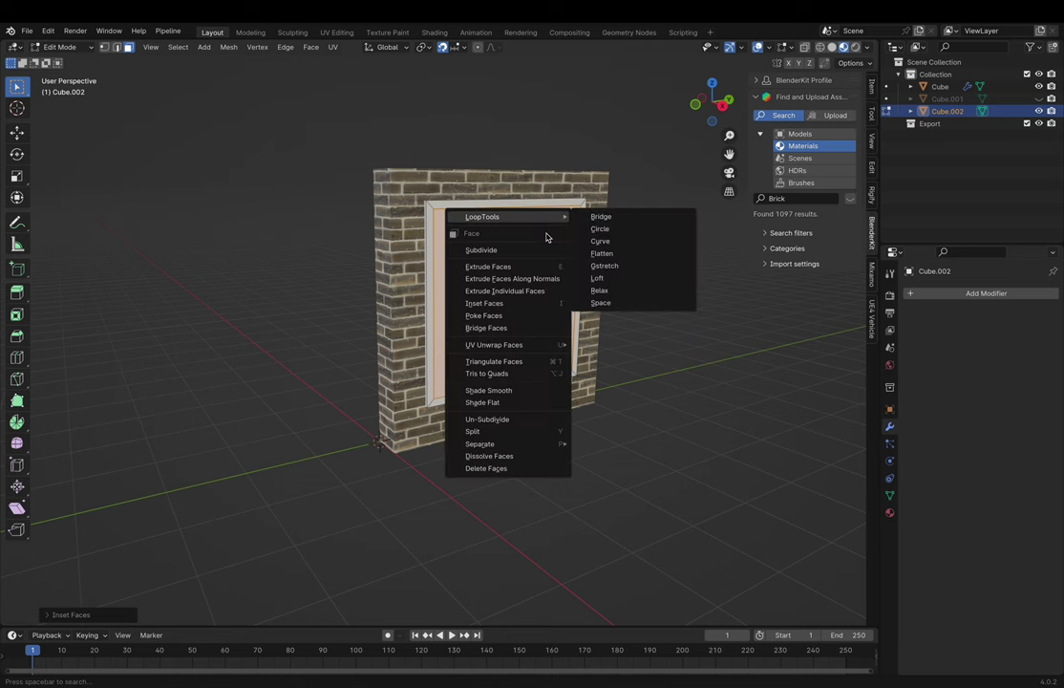
left_click(511, 330)
mouse_move(526, 329)
middle_mouse_down()
mouse_move(563, 335)
mouse_move(525, 339)
middle_mouse_up()
middle_click_drag(596, 344, 566, 352, "shift")
middle_click_drag(566, 353, 566, 336, "ctrl")
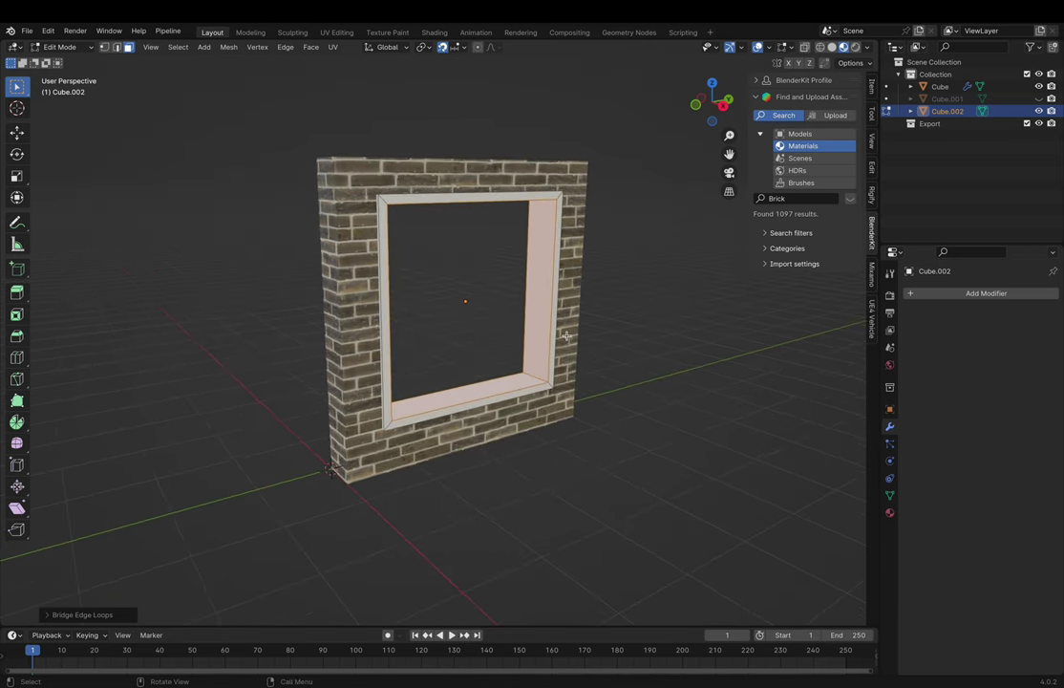
key("Tab")
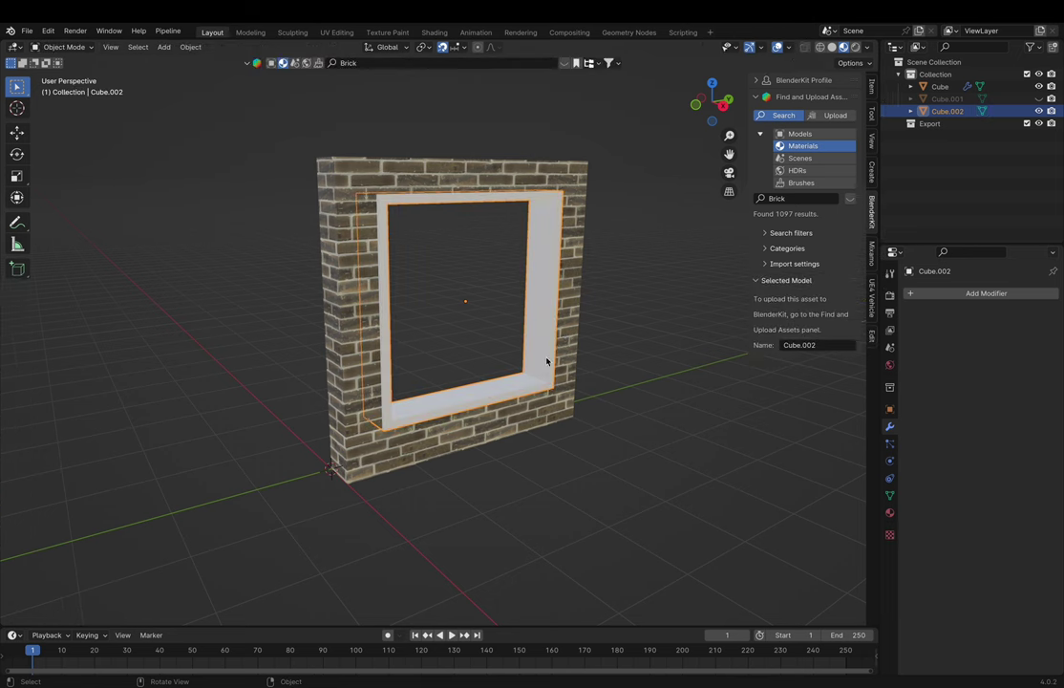
- Add two centred loop cuts around the inner faces of the window frame
key("Tab")
key("ctrl+r")
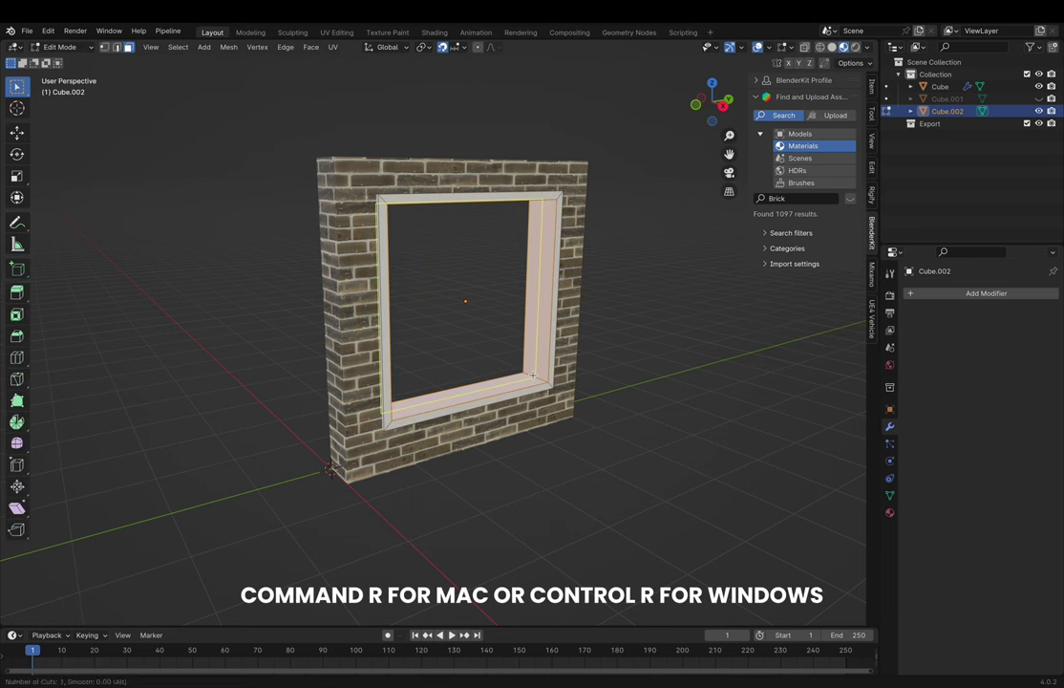
scroll(533, 375, "up", 1)
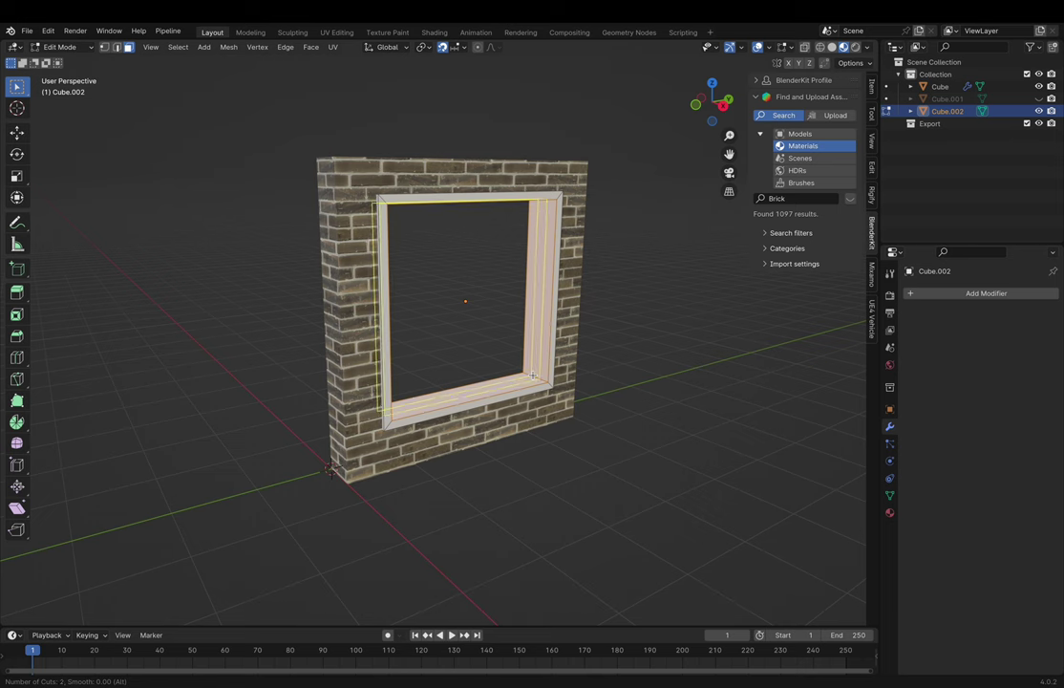
left_click(532, 376)
right_click(532, 375)
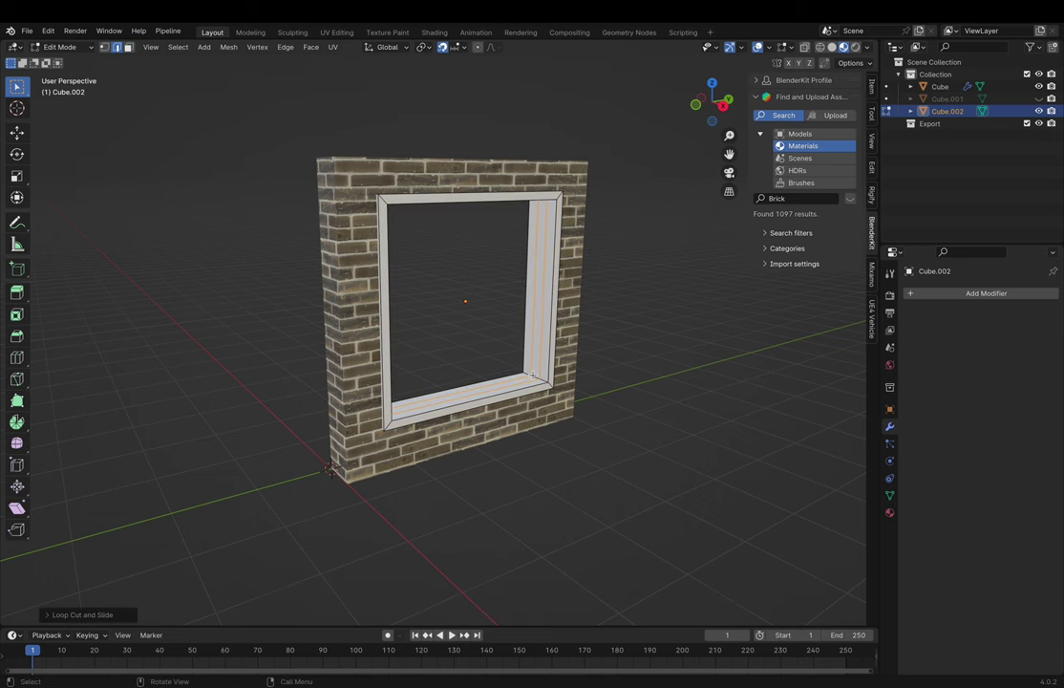
- Create a material named Frame on the window frame and give it a near-black base color
left_click(891, 513)
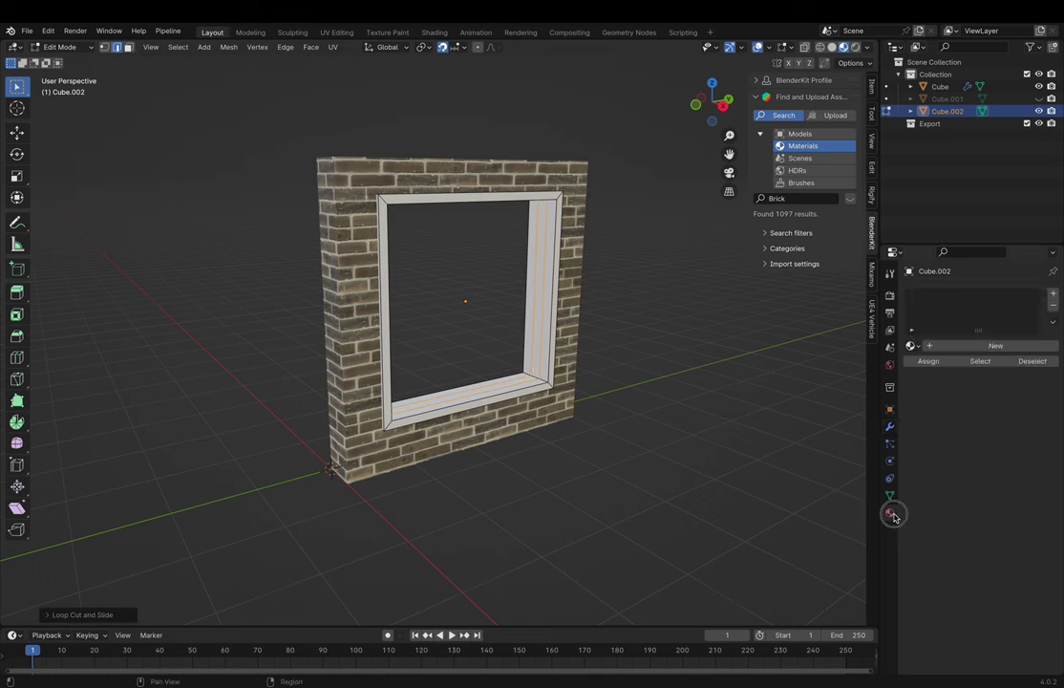
left_click(961, 345)
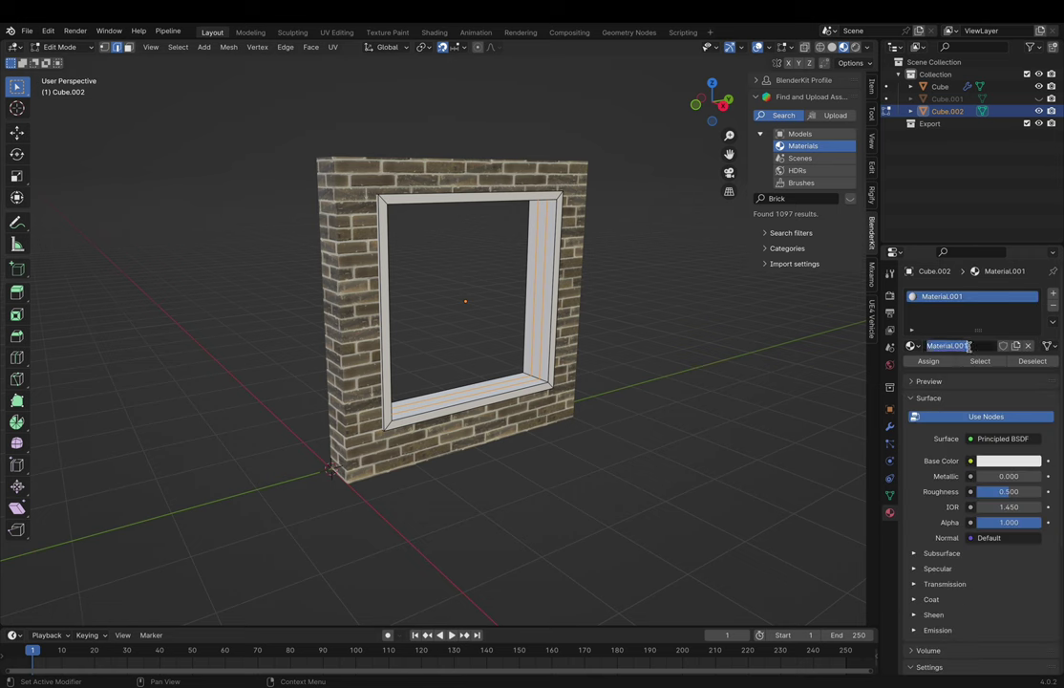
left_click(1014, 462)
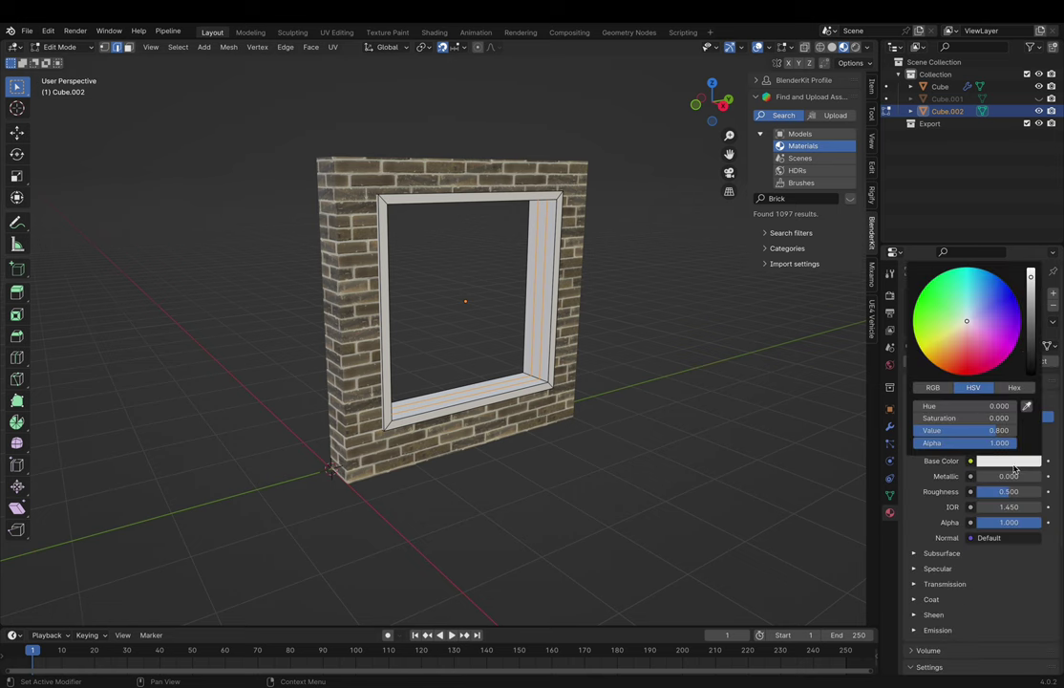
left_click_drag(1034, 361, 1032, 371)
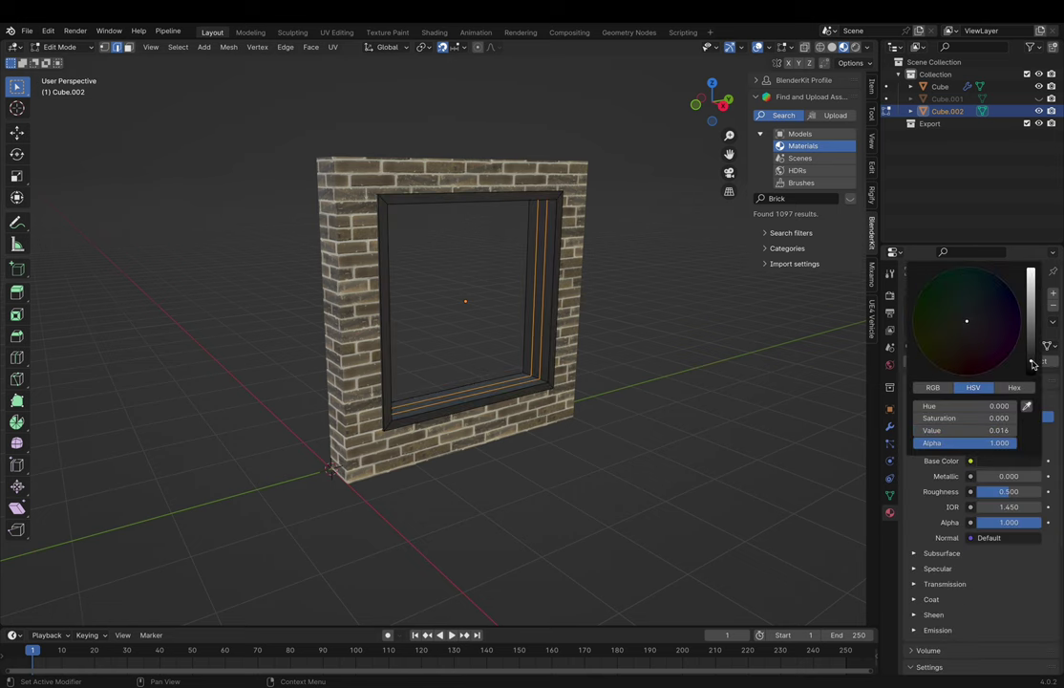
- Fill the inner edge loop nearer the wall's brick side with a face to make a window pane
left_click(535, 380, "alt")
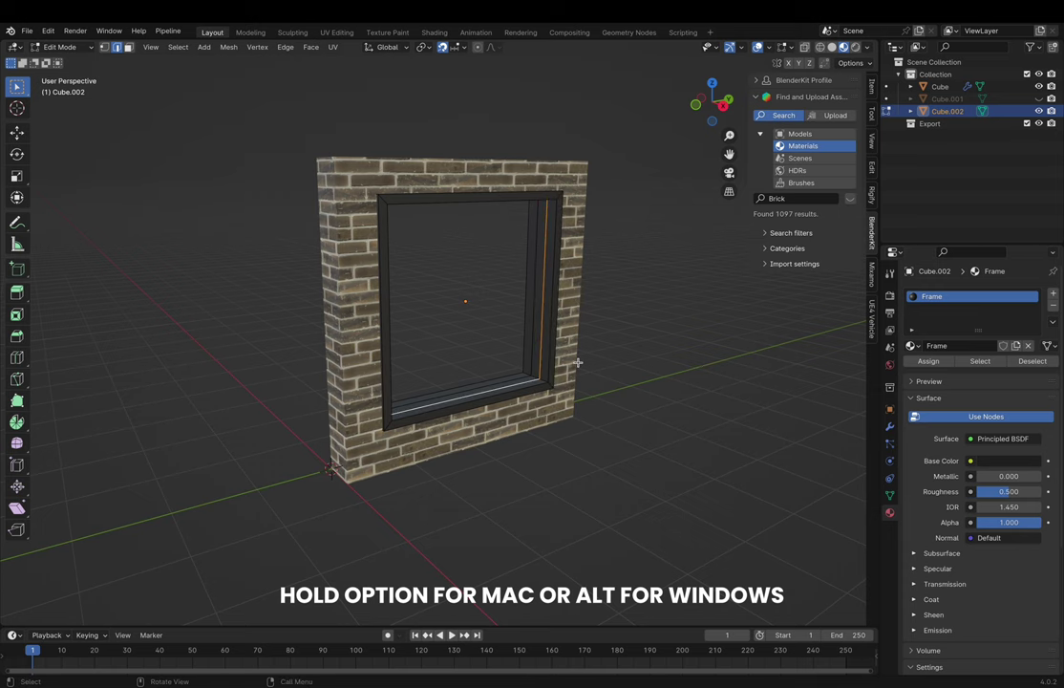
key("f")
middle_click_drag(576, 362, 505, 377)
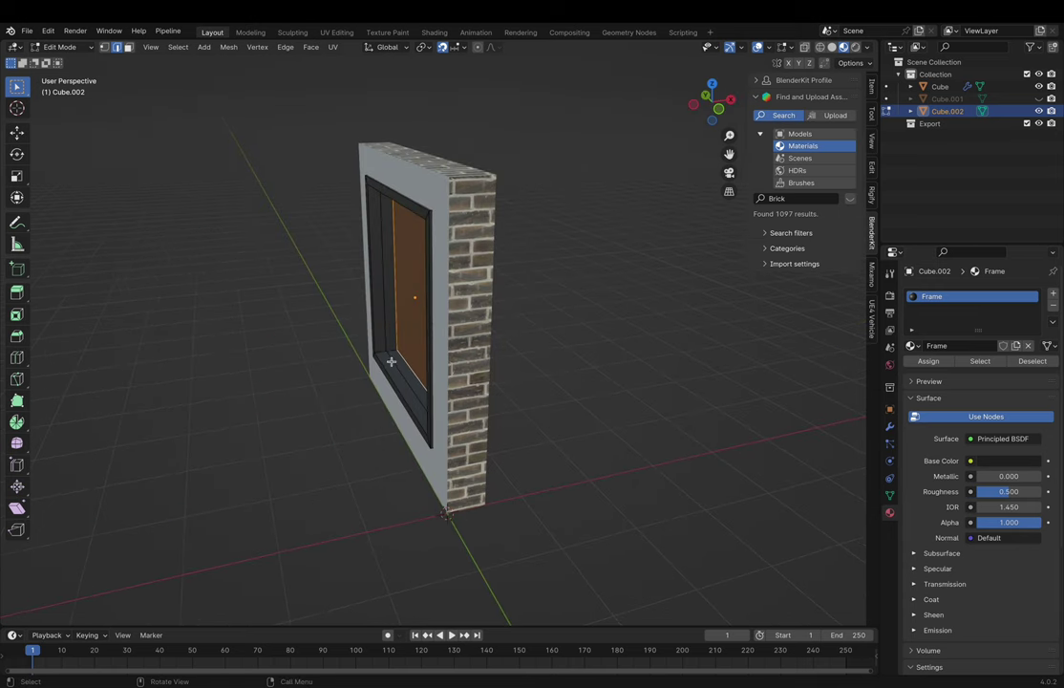
middle_click_drag(390, 361, 392, 361)
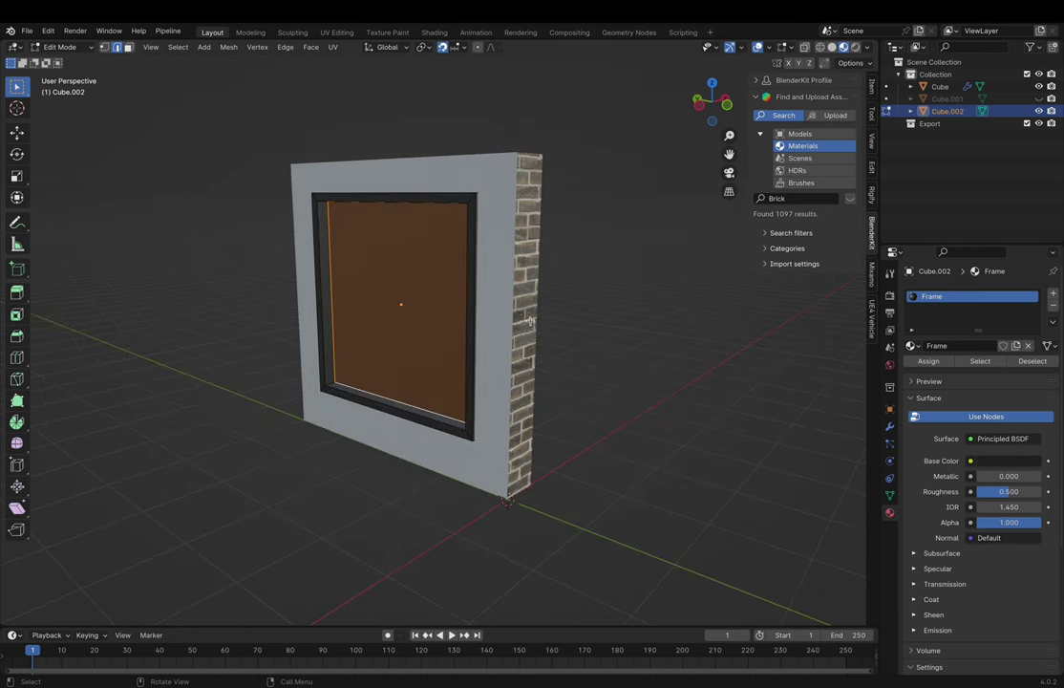
- Display face orientation and recalculate the red window pane face's normals with the Inside option
left_click(770, 49)
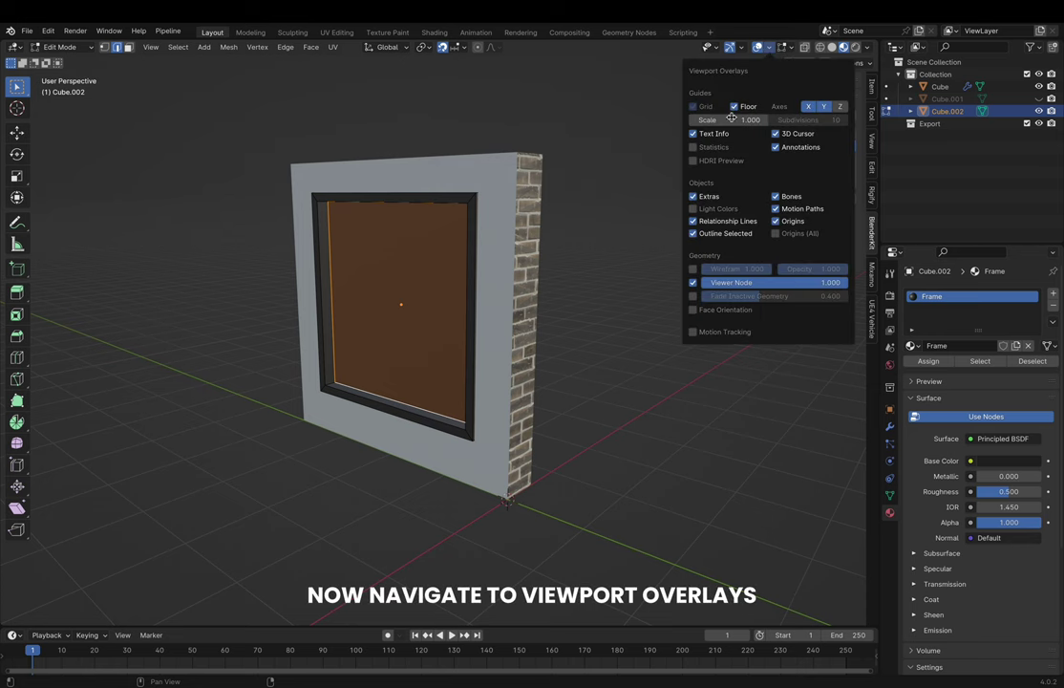
left_click(693, 311)
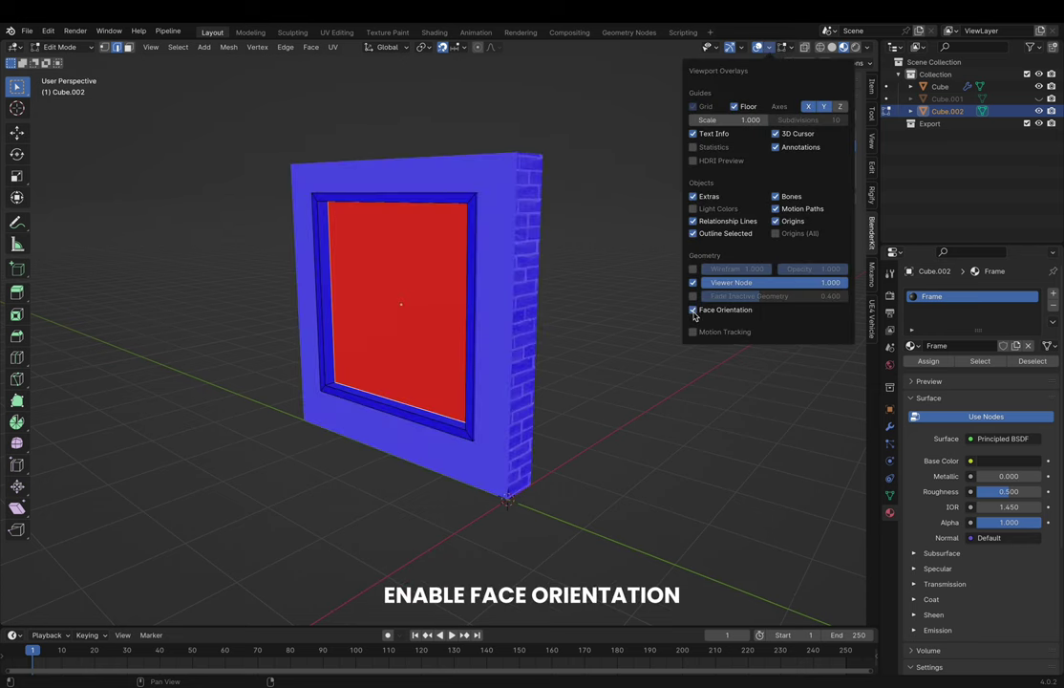
middle_click_drag(611, 325, 511, 356)
left_click(392, 267)
key("shift+n")
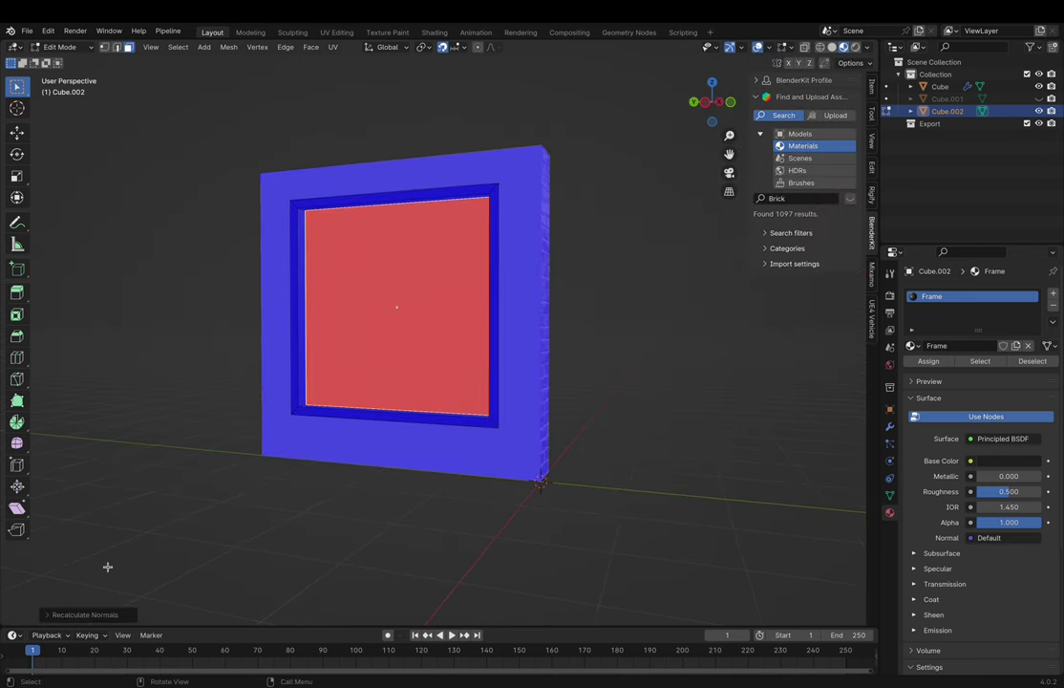
left_click(47, 616)
left_click(117, 612)
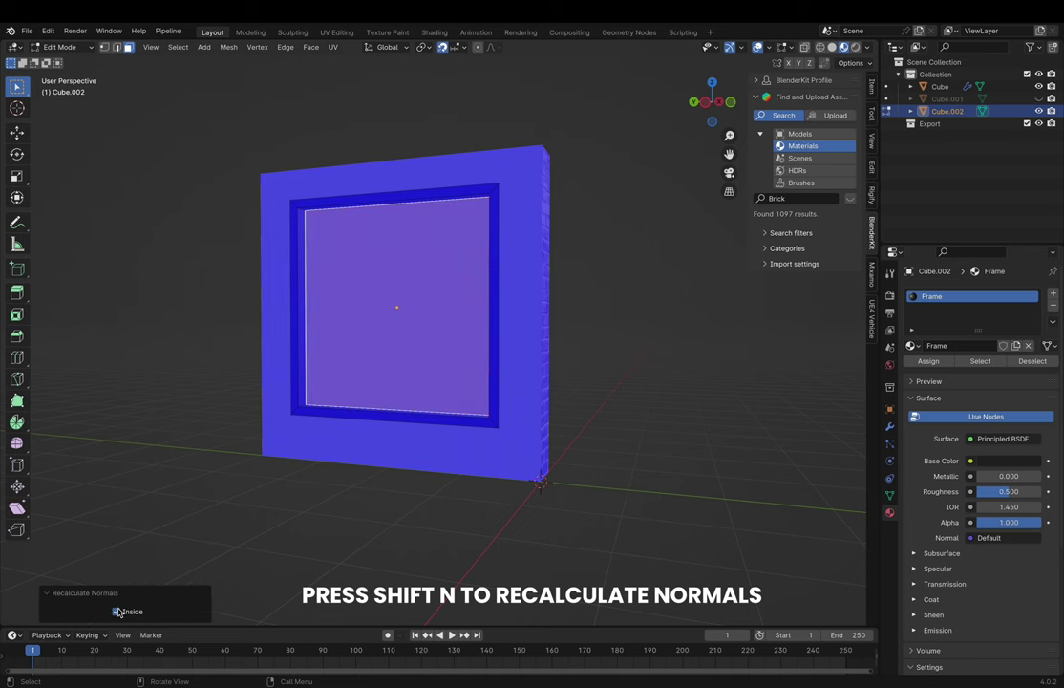
key("Tab")
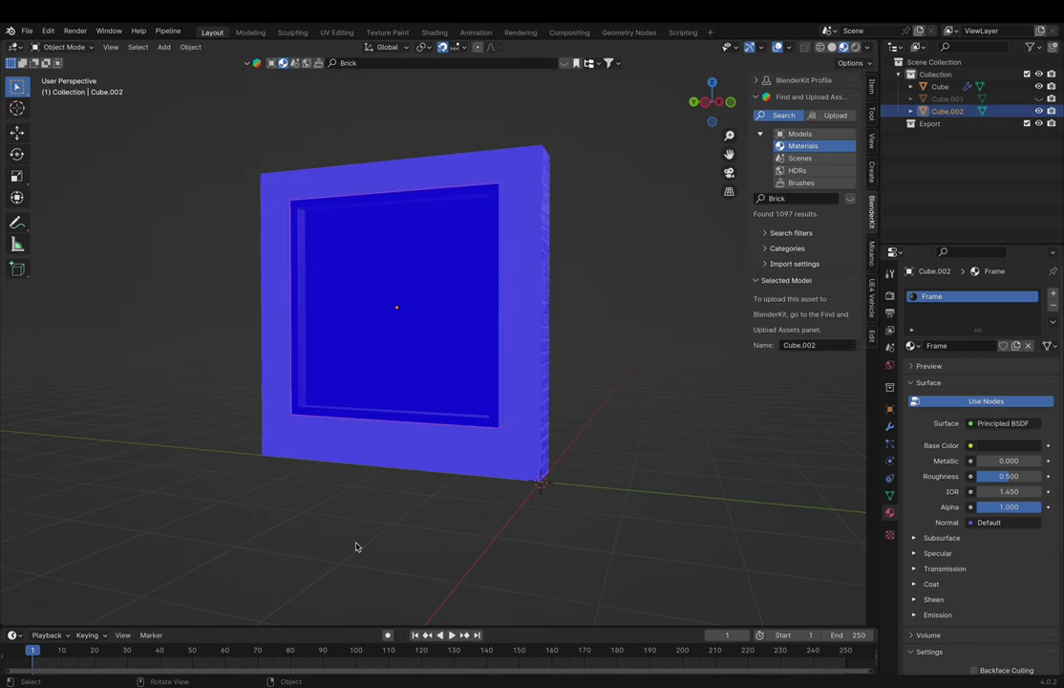
- Check the face orientation on the wall's brick side and turn the face orientation overlay off
left_click(356, 545)
middle_click_drag(356, 546, 39, 578)
left_click(545, 391)
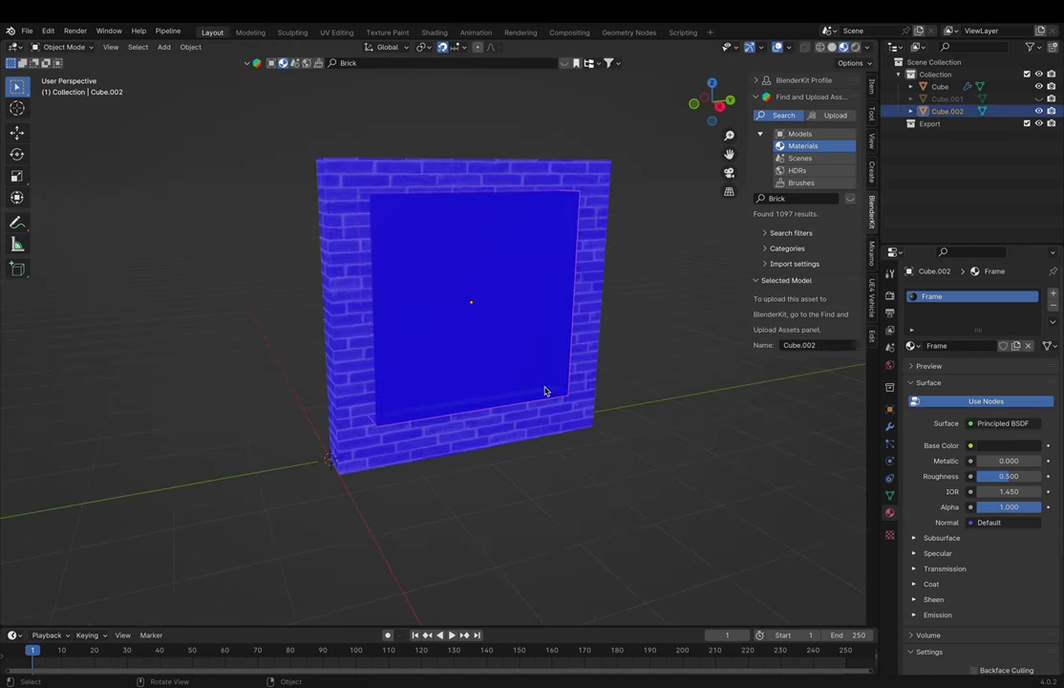
left_click(789, 47)
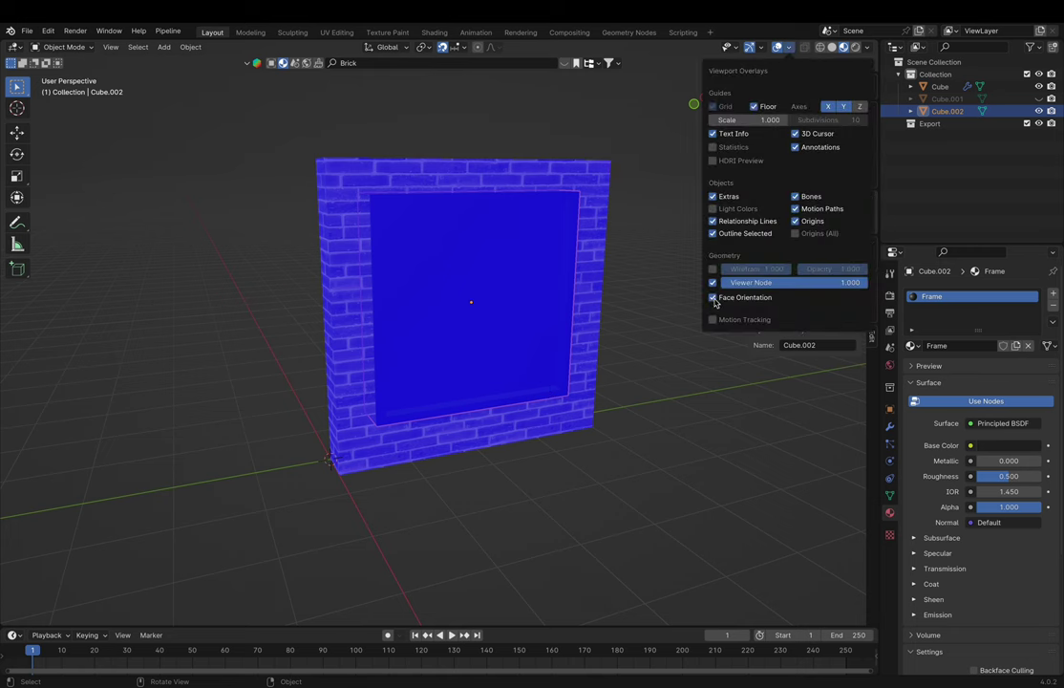
left_click(712, 297)
- Select the pane face on the wall's brick side and add a new material named CubeMap for it
key("Tab")
left_click(447, 237)
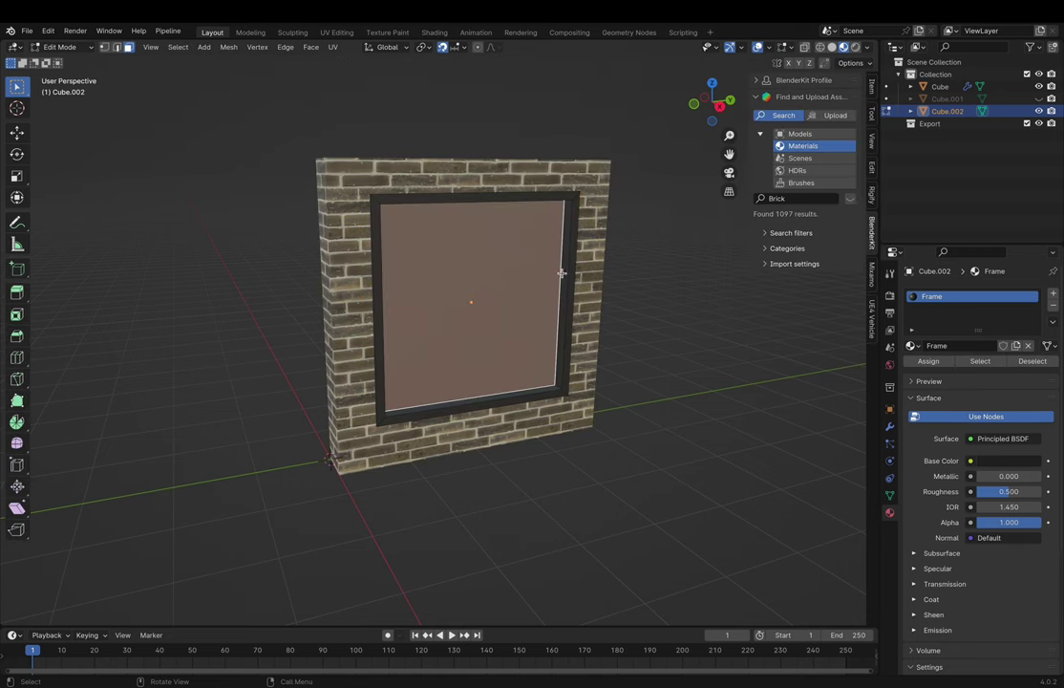
left_click(1053, 297)
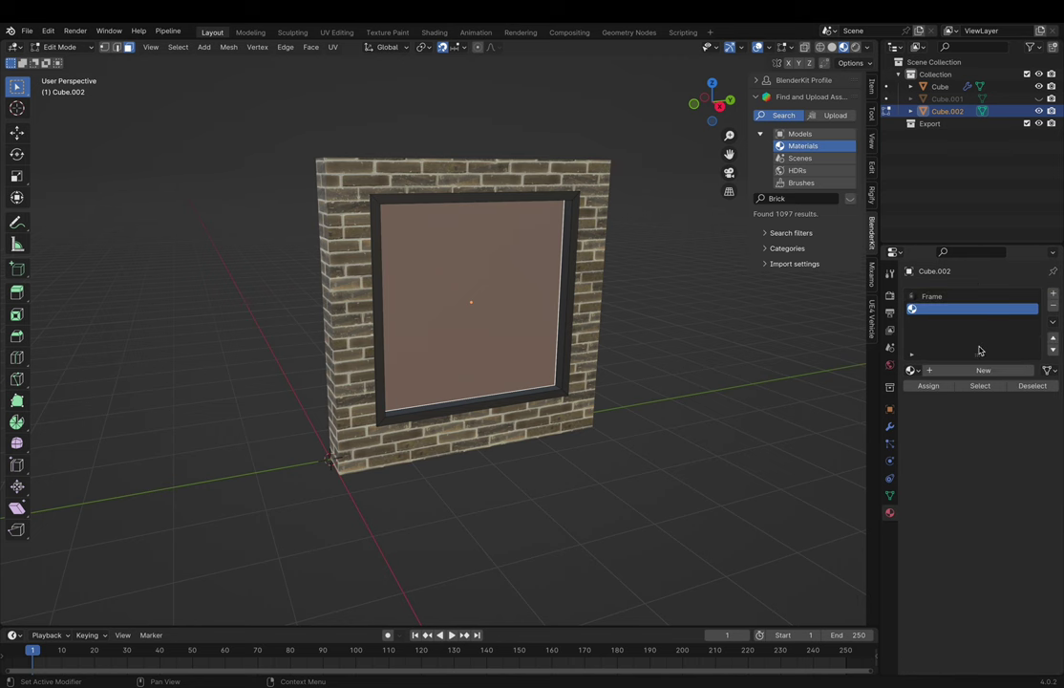
double_click(964, 373)
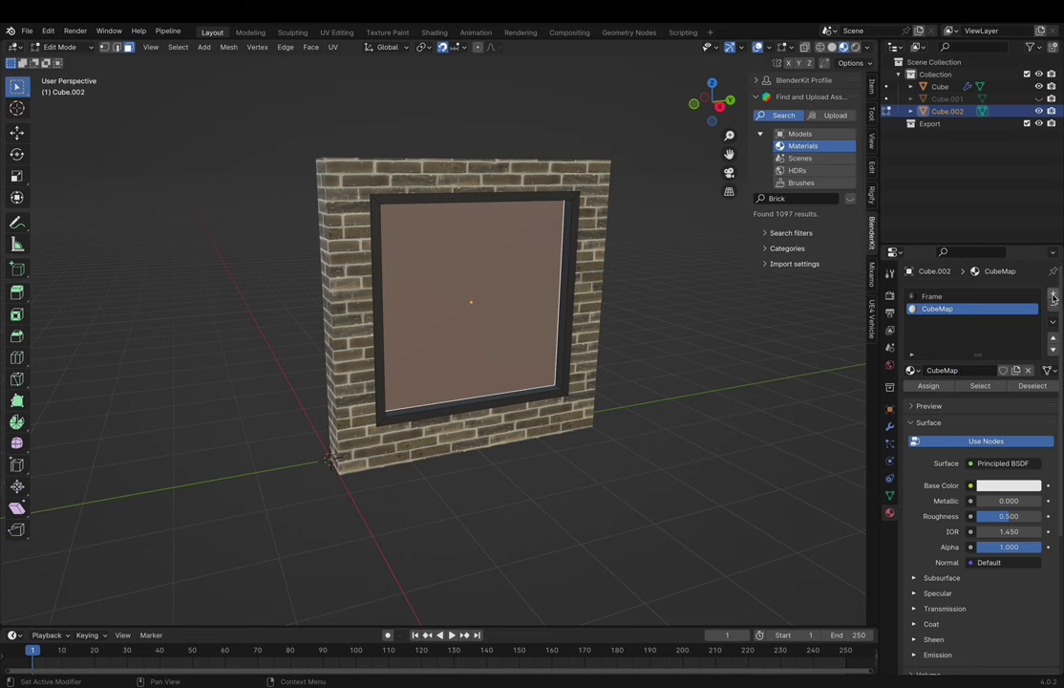
- Create a material named Glass and assign it to the pane face on the wall's plain side
middle_click_drag(760, 385, 406, 316)
left_click(400, 312)
left_click(1052, 294)
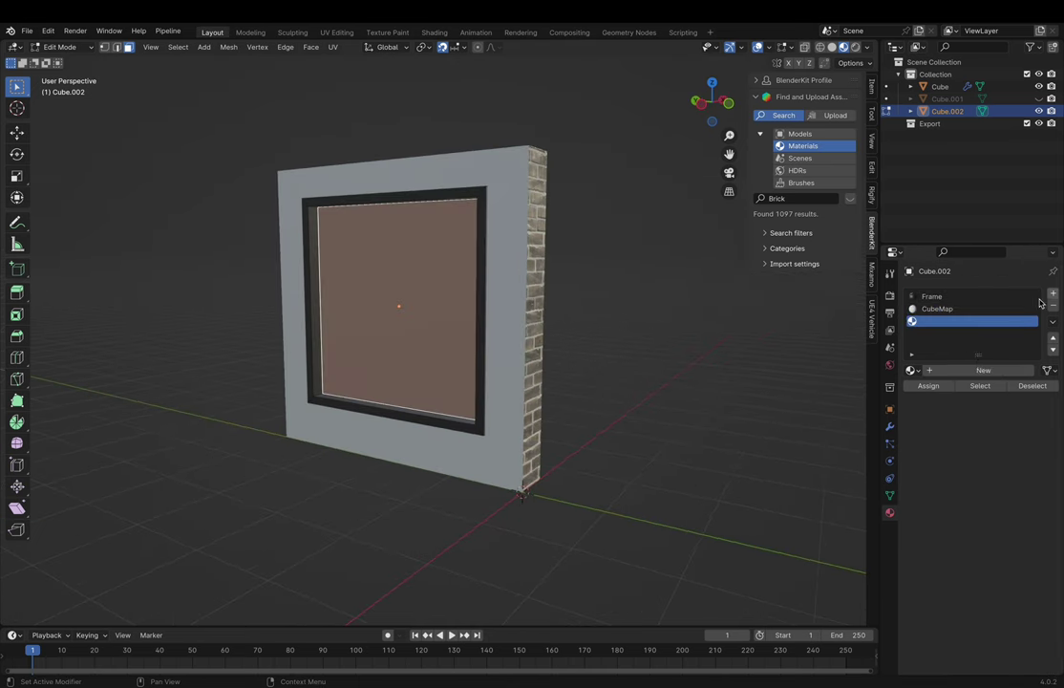
left_click(963, 370)
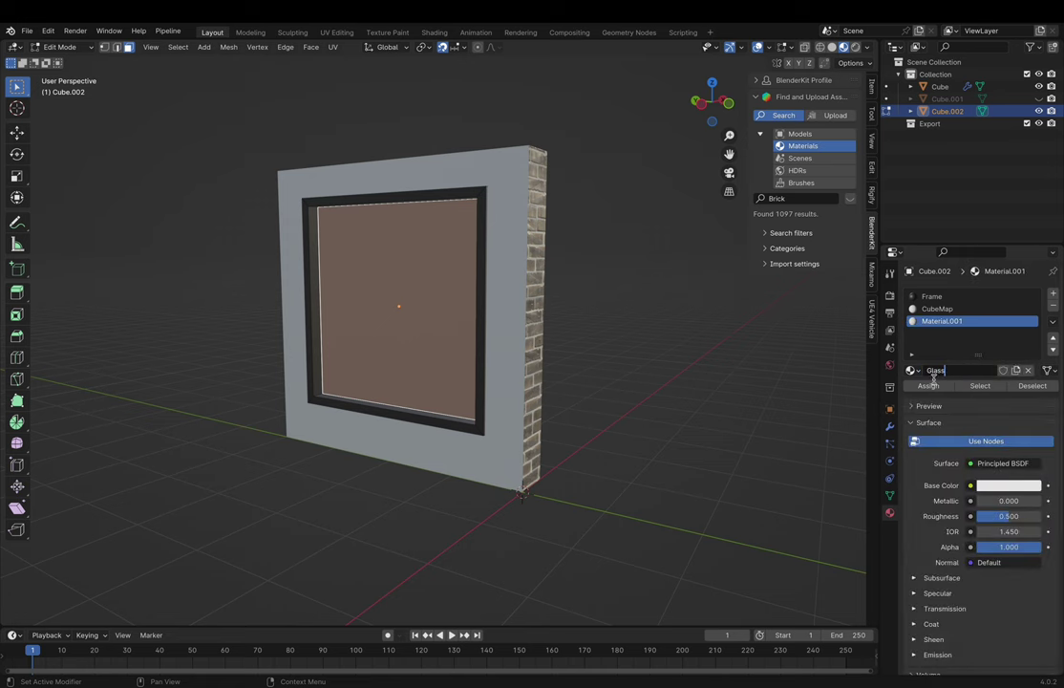
key("Return")
left_click(929, 385)
key("Tab")
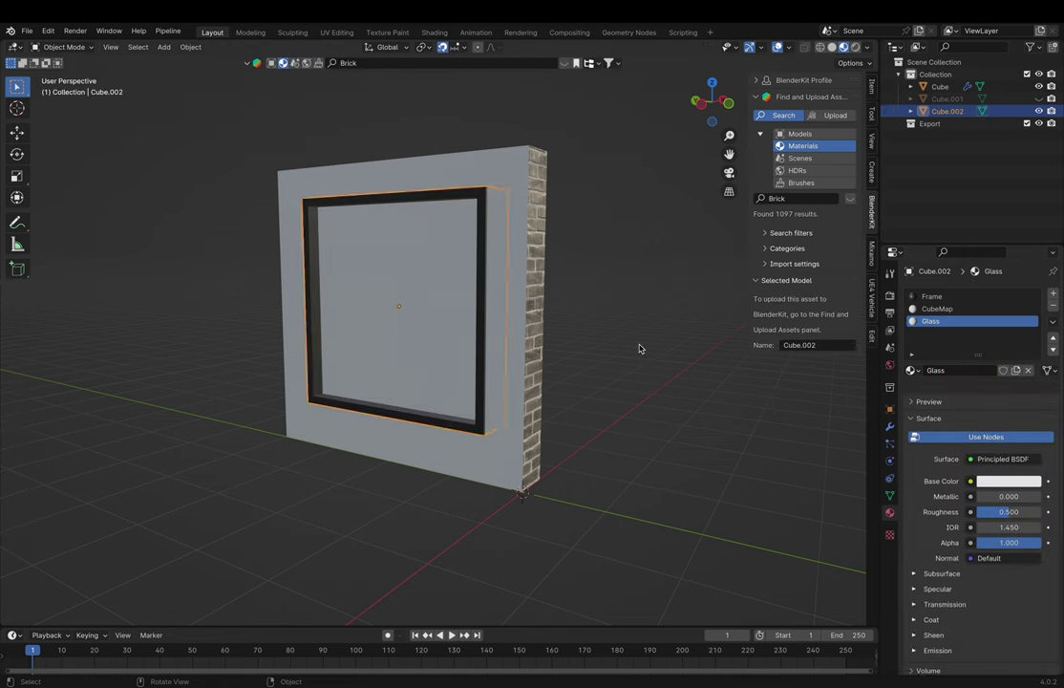
- UV map the pane face on the wall's brick side with Cube Projection
left_click(640, 348)
middle_click_drag(640, 347, 639, 347)
scroll(639, 348, "down", 2)
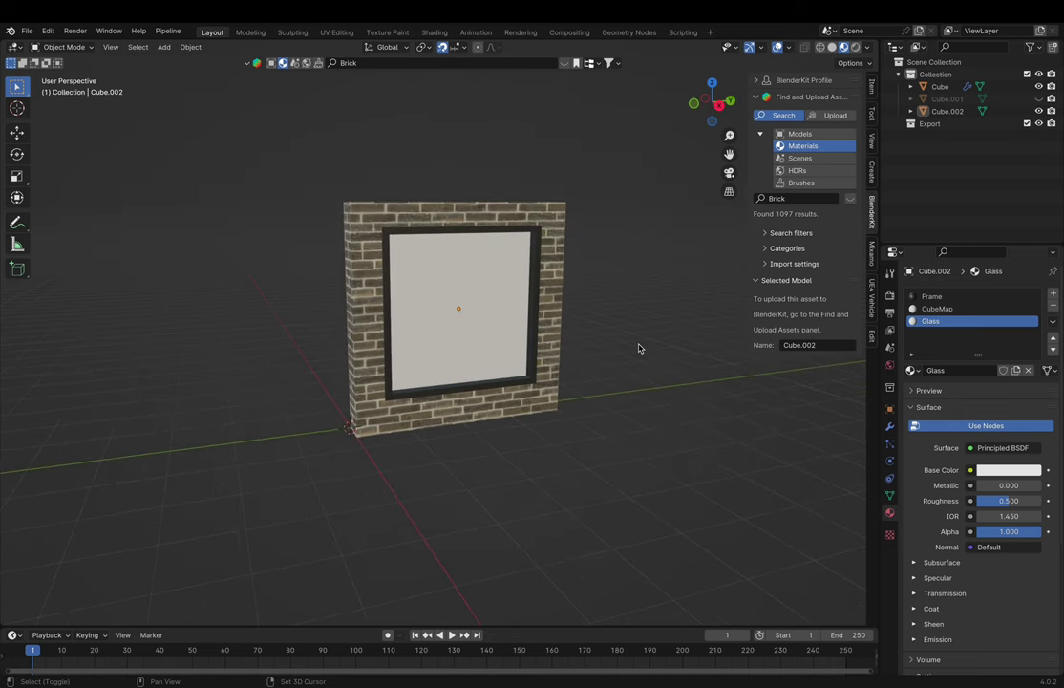
left_click(451, 264)
scroll(482, 277, "left", 6)
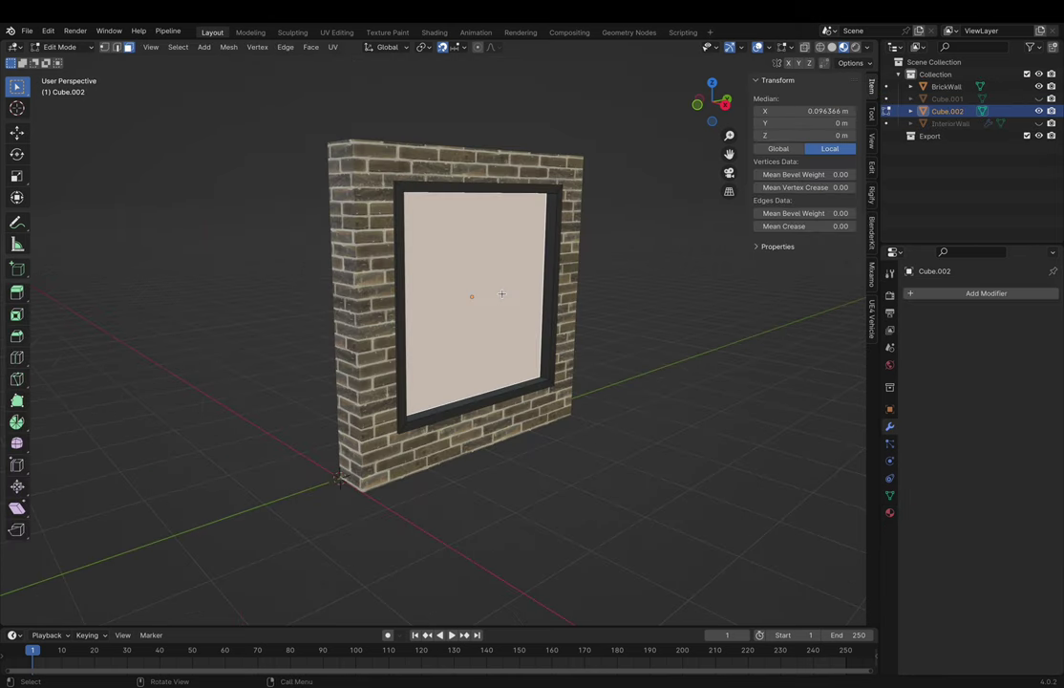
key("u")
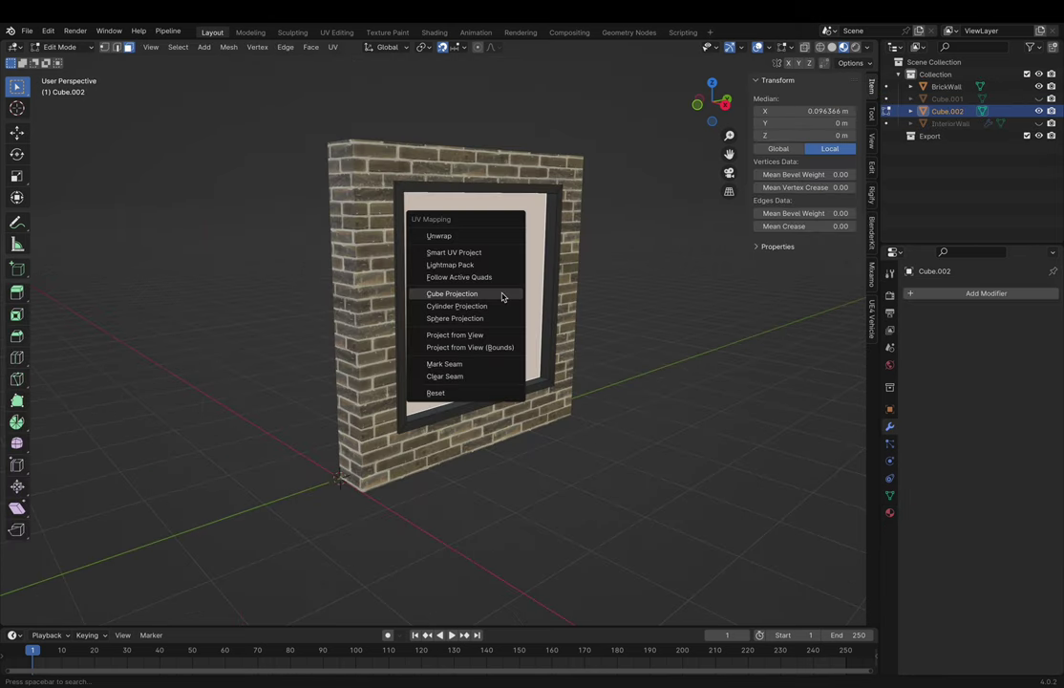
left_click(503, 297)
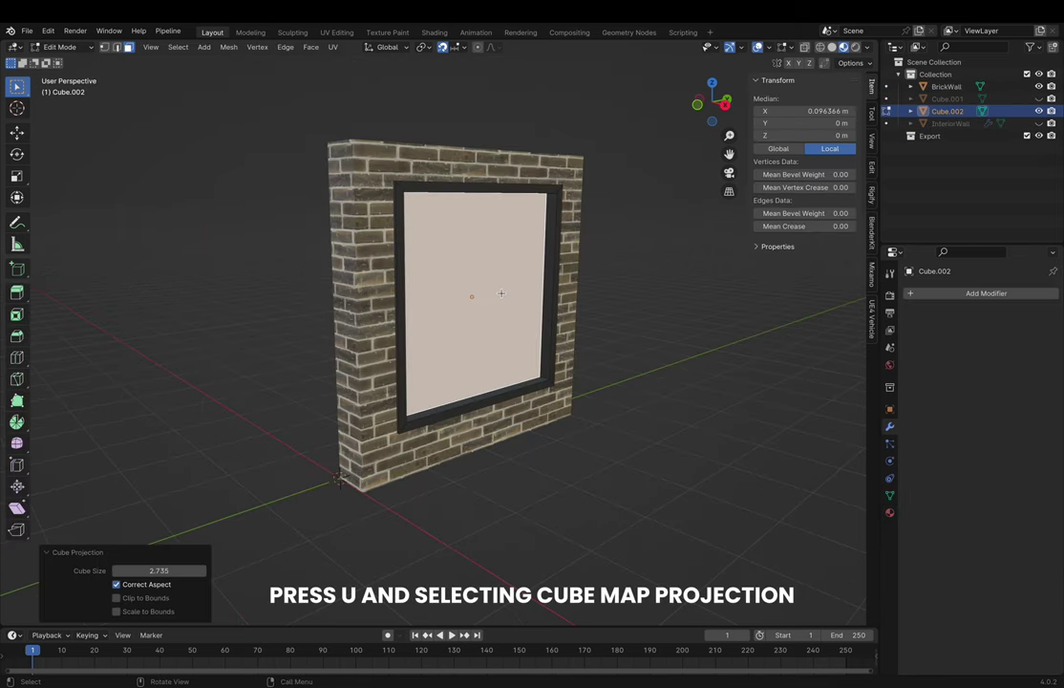
- Scale the pane's UV face down to about three quarters so it sits inside the UV square
left_click(337, 32)
key("s")
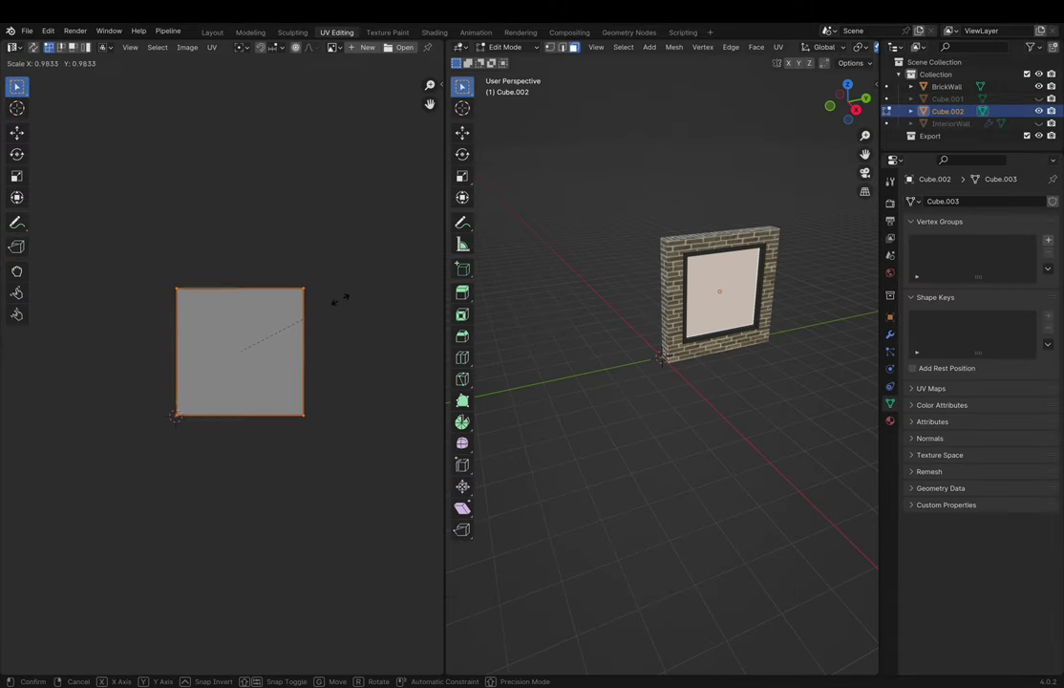
left_click(318, 315)
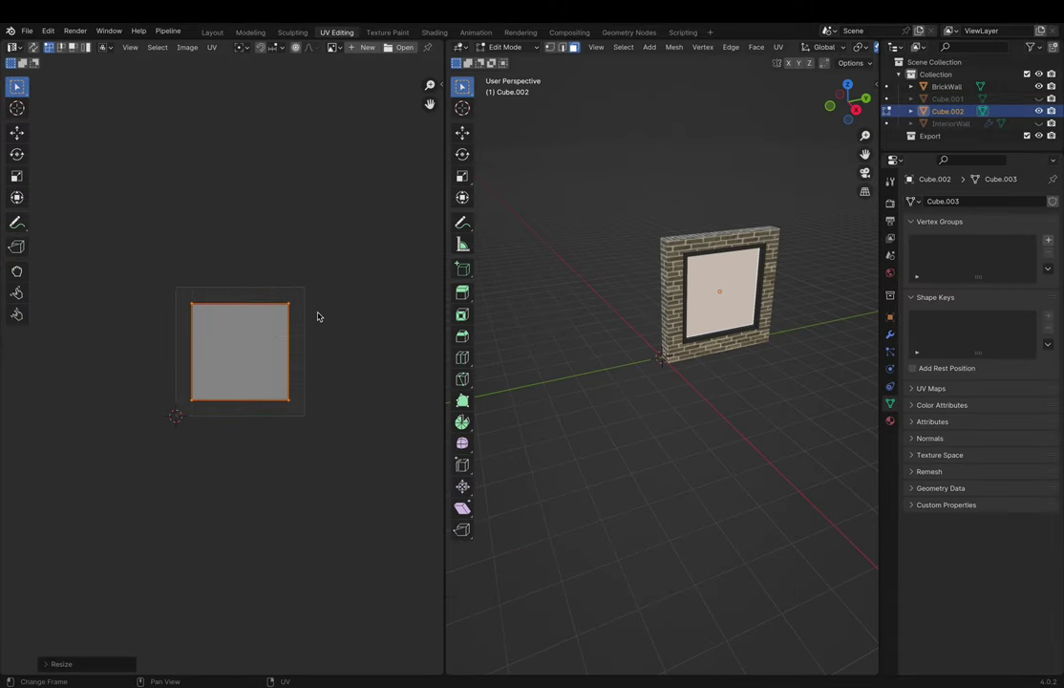
key("Tab")
left_click(555, 302)
middle_click_drag(555, 302, 617, 299)
left_click(216, 33)
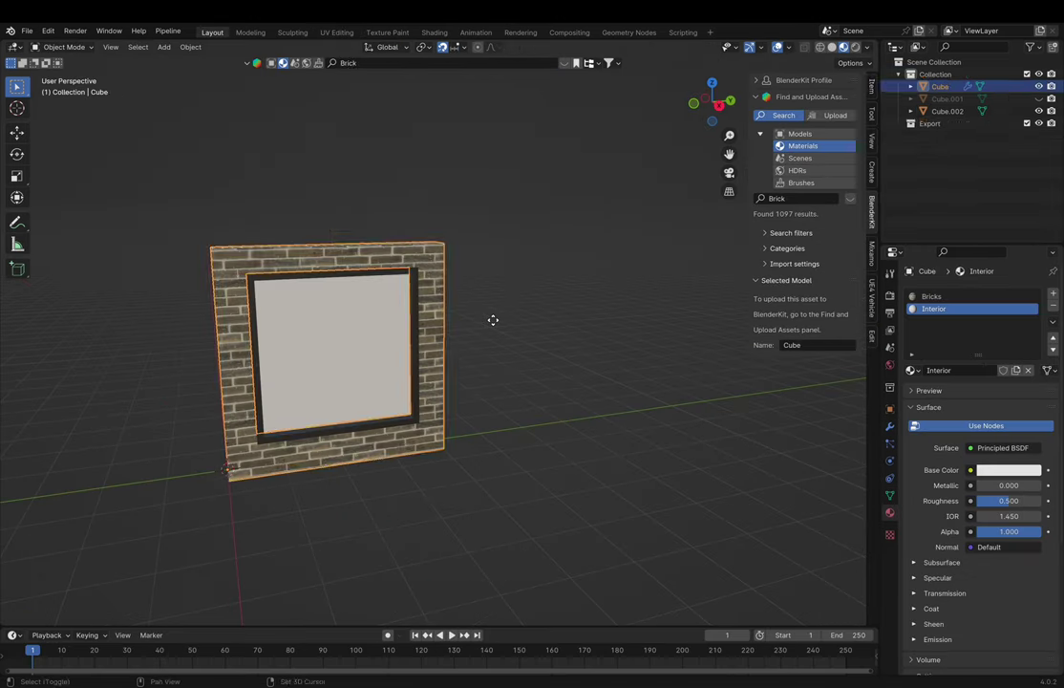
- Duplicate the brick wall beside the original, then name the original BrickWall and the copy InteriorWall
key("shift+d")
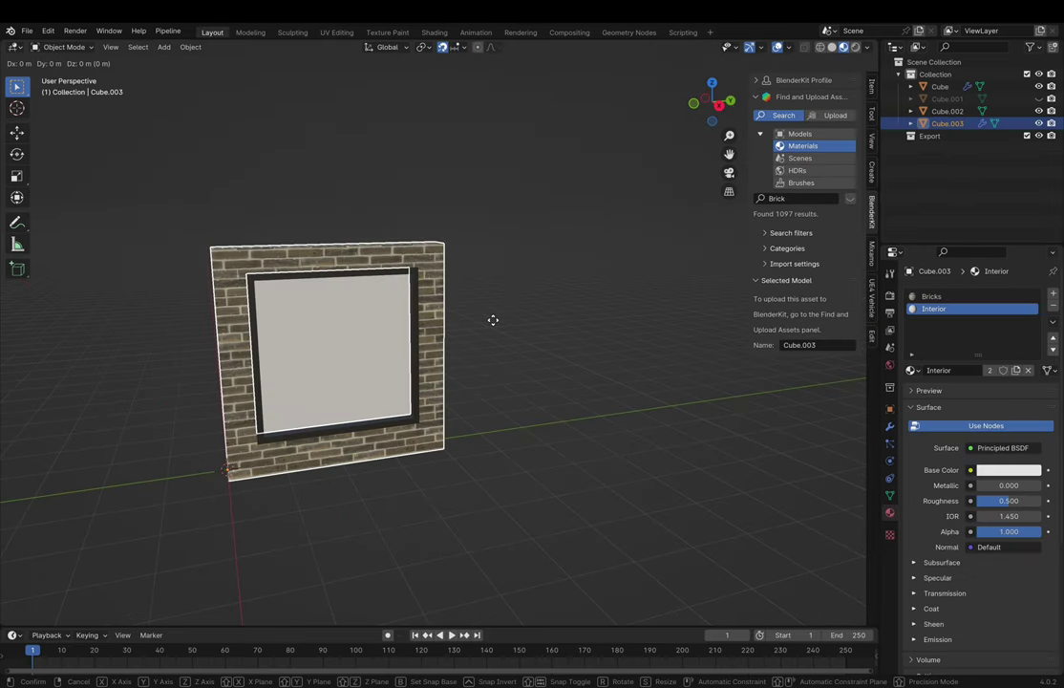
left_click(751, 304)
left_click(940, 87)
type("BrickWall")
key("Return")
left_click(945, 123)
double_click(946, 123)
type("InteriorWall")
key("Return")
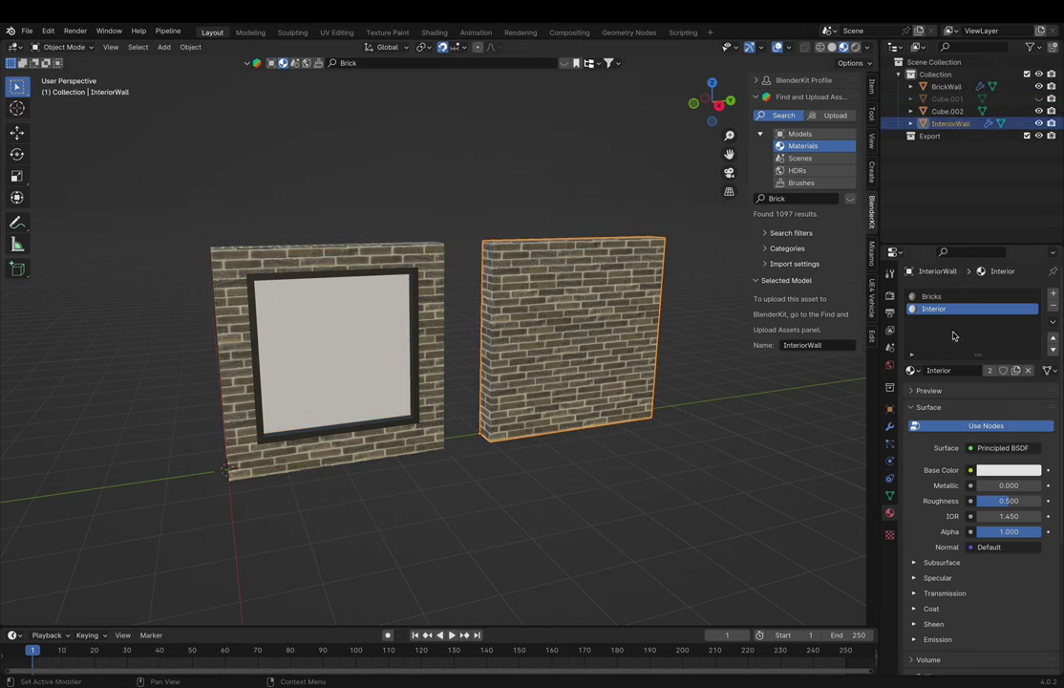
- Remove the Bricks material slot from InteriorWall and start editing its mesh
left_click(974, 296)
left_click(1053, 308)
key("Tab")
key("ctrl+r")
scroll(504, 321, "up", 2)
scroll(504, 321, "down", 1)
left_click(504, 320)
right_click(502, 323)
key("ctrl+z")
key("ctrl+r")
scroll(502, 321, "up", 2)
left_click(502, 321)
right_click(502, 321)
key("s")
key("z")
right_click(505, 319)
key("ctrl+z")
- Add horizontal loop cuts near the upper and lower edges of the interior wall
key("ctrl+r")
left_click(501, 320)
left_click(496, 263)
key("ctrl+r")
left_click(494, 334)
left_click(493, 416)
- Extrude the narrow upper and lower bands of the interior wall outward to form raised trim and a baseboard
middle_click_drag(436, 239, 674, 250)
left_click(309, 244, "shift")
left_click(332, 428, "shift")
right_click(330, 358)
left_click(330, 357)
left_click(330, 356)
key("Tab")
middle_click_drag(564, 382, 310, 413)
left_click(466, 412)
- Add a cube and set its mesh median to 1 m in X, Y and Z so the origin lies at a corner
key("shift+a")
left_click(520, 113)
key("Tab")
left_click(871, 86)
left_click(810, 136)
type("1")
left_click(814, 112)
type("1")
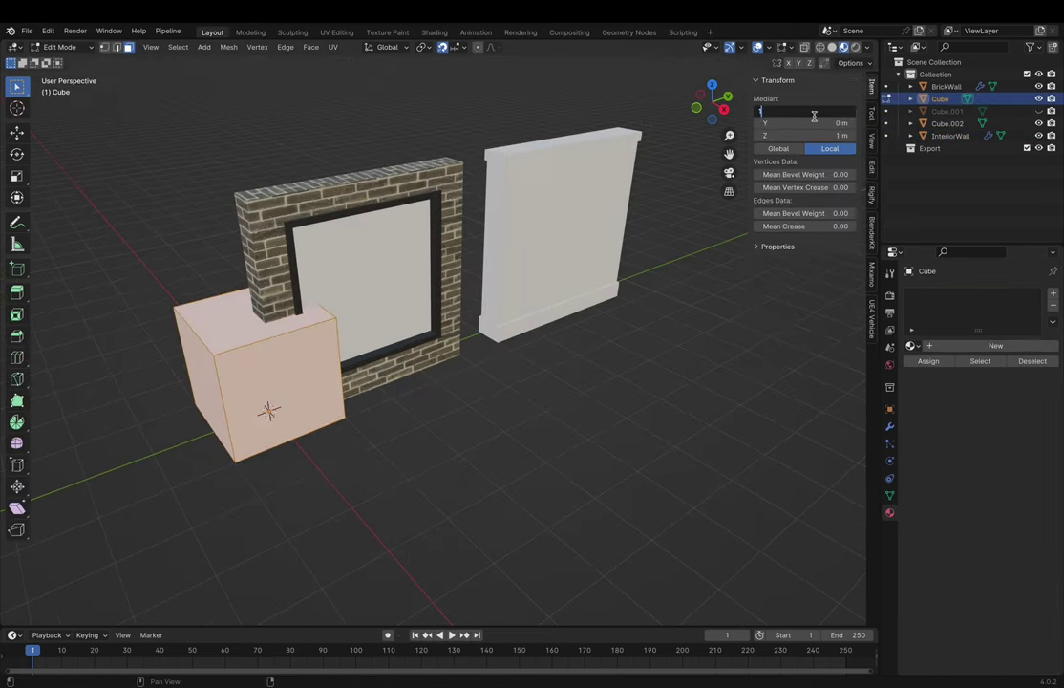
key("Tab")
type("1")
key("Return")
key("Tab")
- Set the new cube's dimensions to 4 m by 4 m by 0.1 m to form a floor slab
left_click(816, 276)
type("4")
key("Tab")
type("4")
key("Tab")
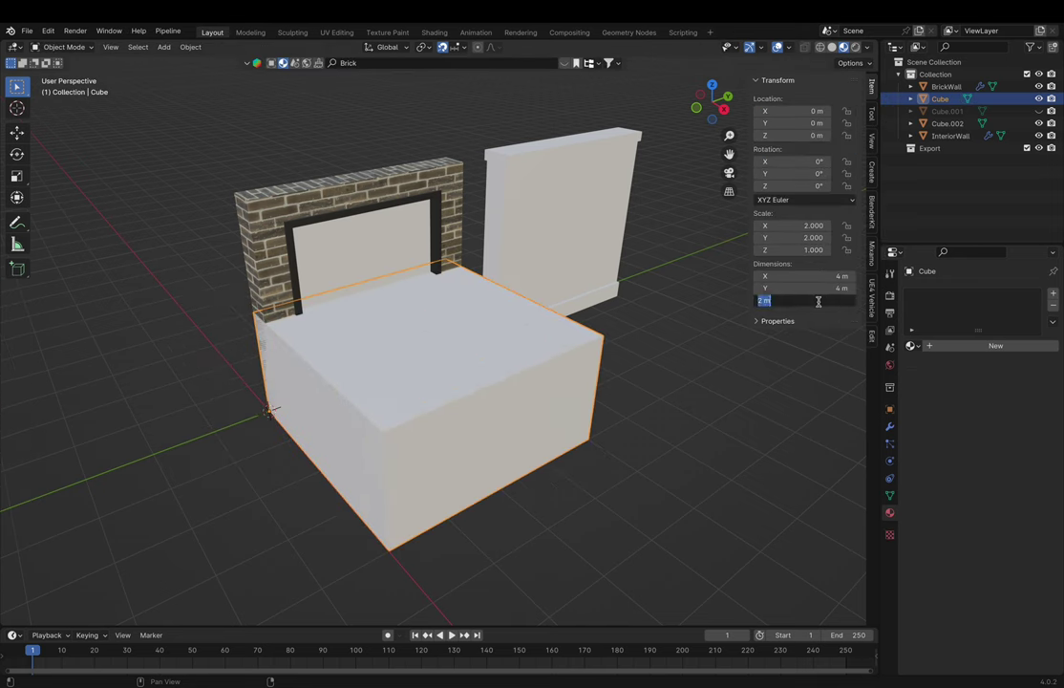
type("0.1")
key("Return")
- Put the Wood Floor material from a BlenderKit "wood floor" search on the slab and apply the slab's scale
scroll(565, 387, "up", 1)
middle_click_drag(508, 423, 565, 385, "shift")
left_click(872, 217)
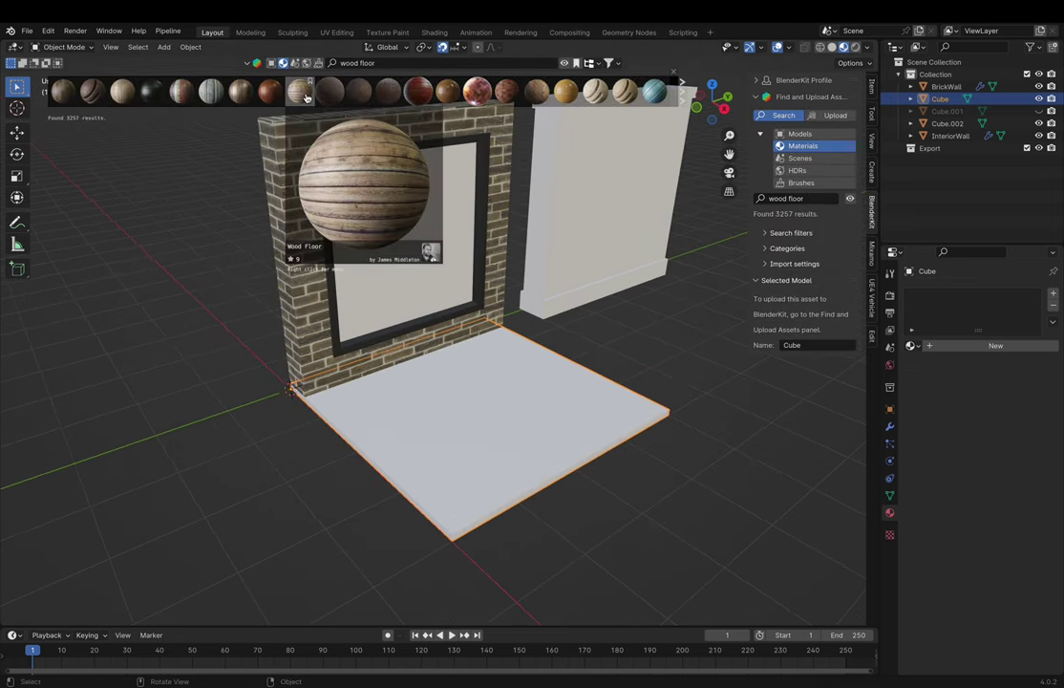
left_click_drag(300, 93, 479, 401)
key("Tab")
key("u")
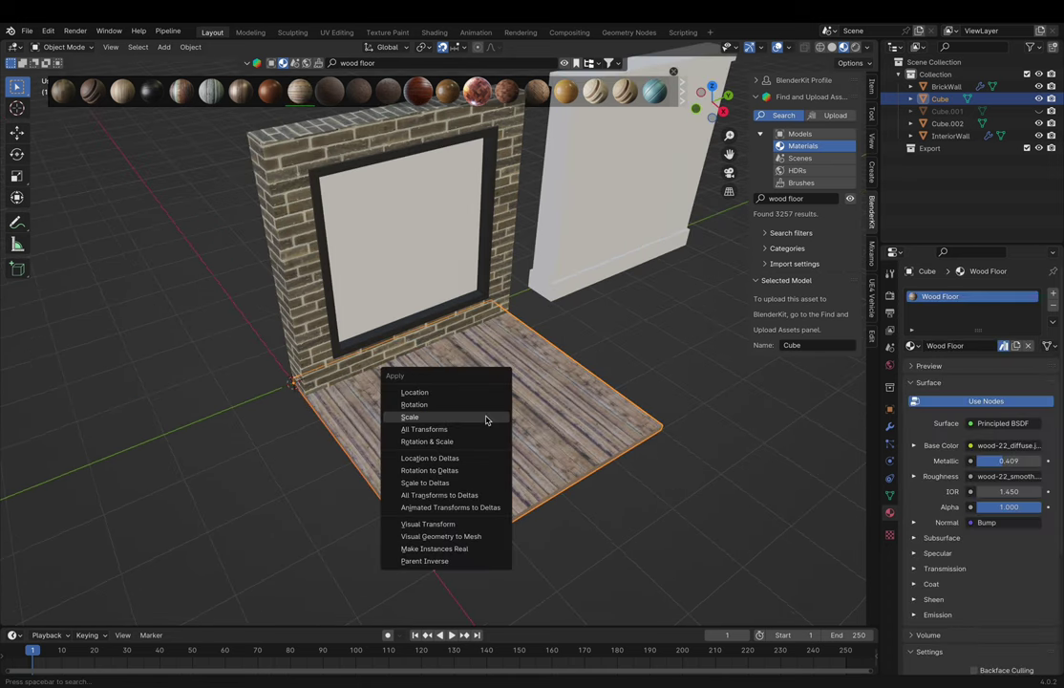
left_click(487, 420)
- Create a second material named Ceiling and assign it to the slab's underside
middle_click_drag(488, 420, 368, 136)
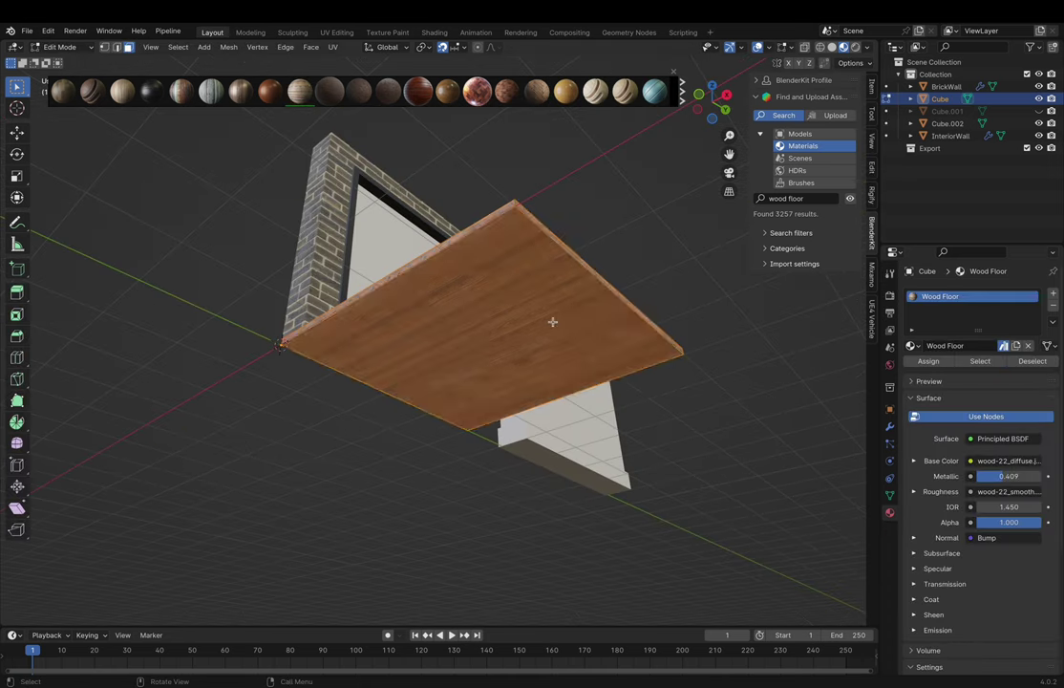
left_click(1052, 295)
left_click(959, 371)
left_click(959, 371)
key("Return")
left_click(926, 386)
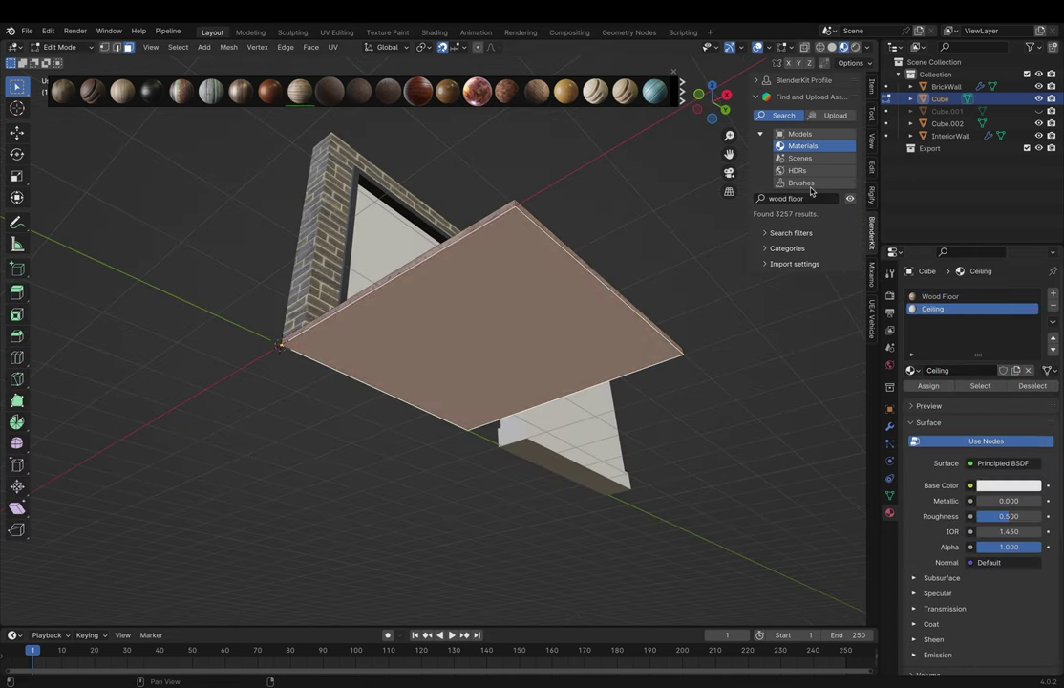
- Search BlenderKit materials for "ceiling" and apply Office Ceiling to the slab's underside
left_click(807, 198)
type("ceiling")
key("Return")
left_click_drag(198, 99, 511, 320)
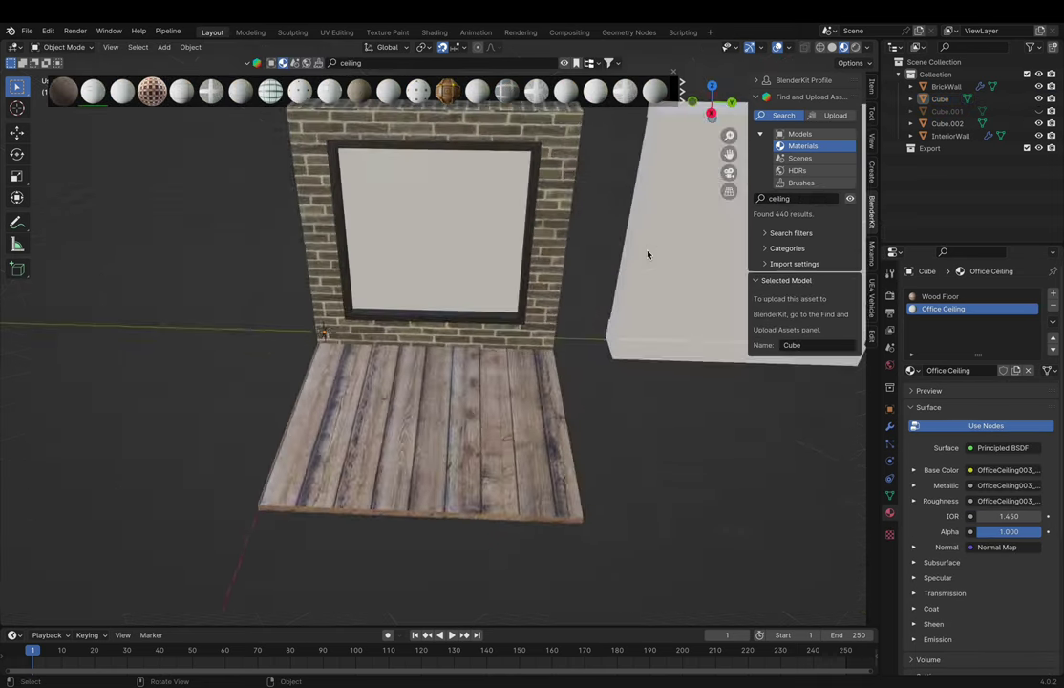
- Apply the Boolean modifier on BrickWall to make the window cutout permanent
scroll(648, 254, "down", 4)
key("n")
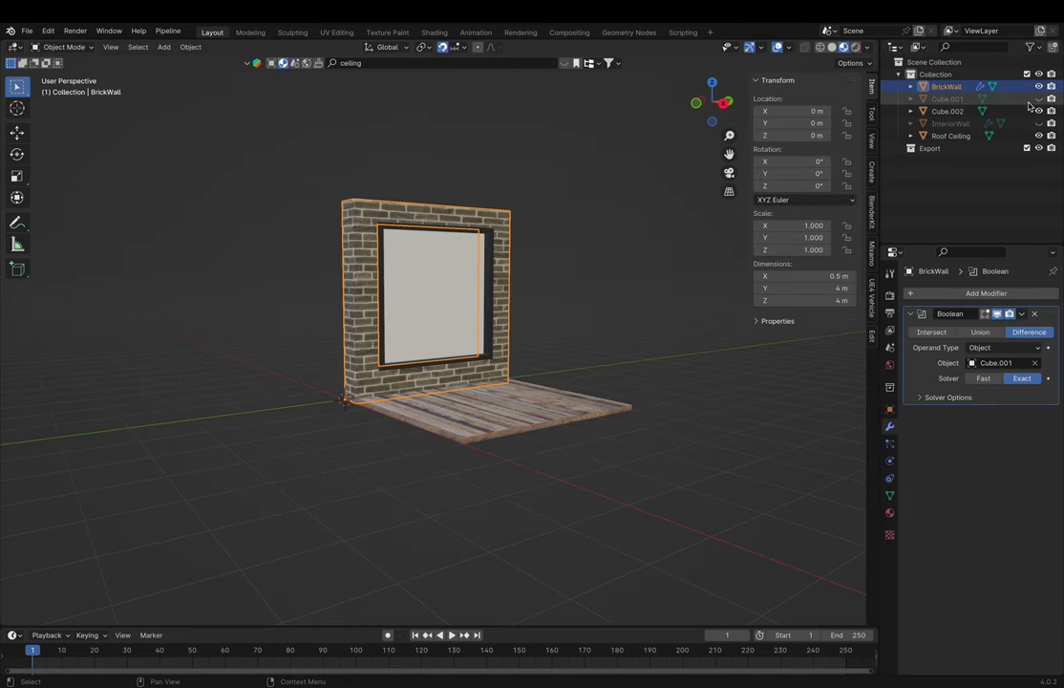
left_click(1040, 98)
left_click(1040, 98)
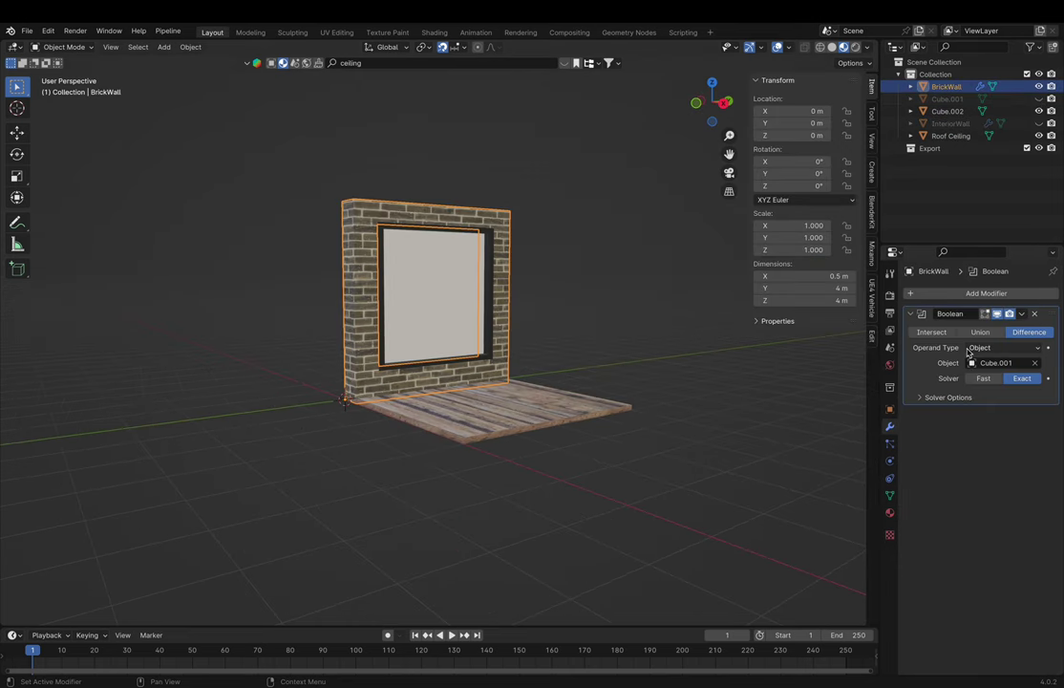
key("ctrl+a")
- Join the window frame and panes into the BrickWall object
left_click(482, 328)
left_click(502, 334, "shift")
key("ctrl+j")
left_click(537, 328)
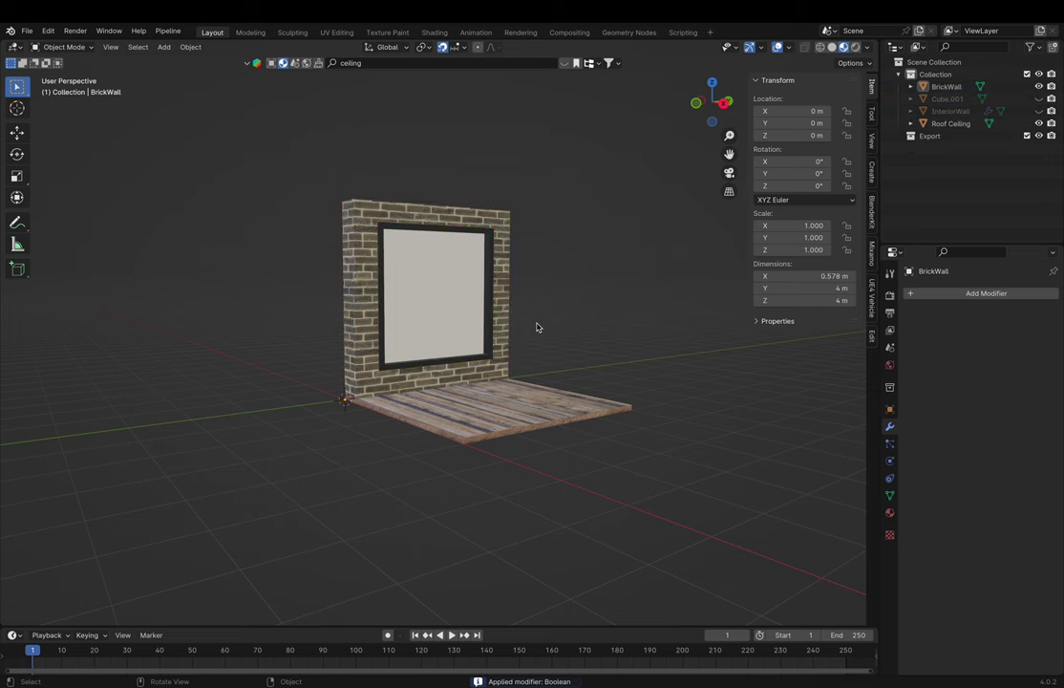
- Inspect the joined brick wall with its floor slab and unhide InteriorWall
middle_click_drag(537, 327, 537, 326)
scroll(535, 326, "left", 20)
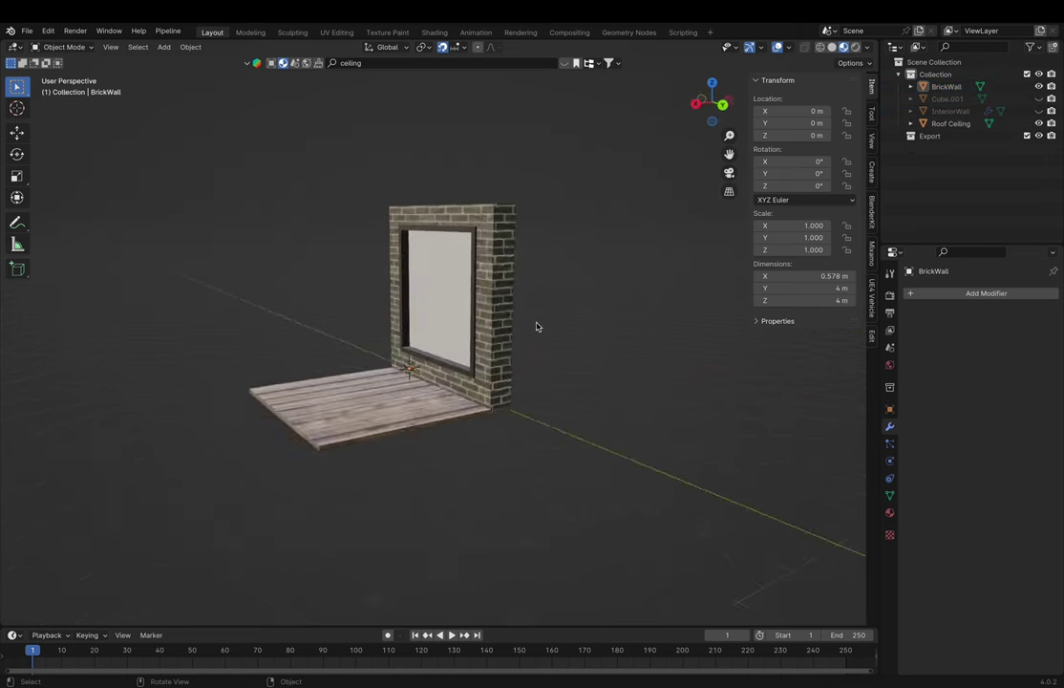
scroll(537, 326, "left", 5)
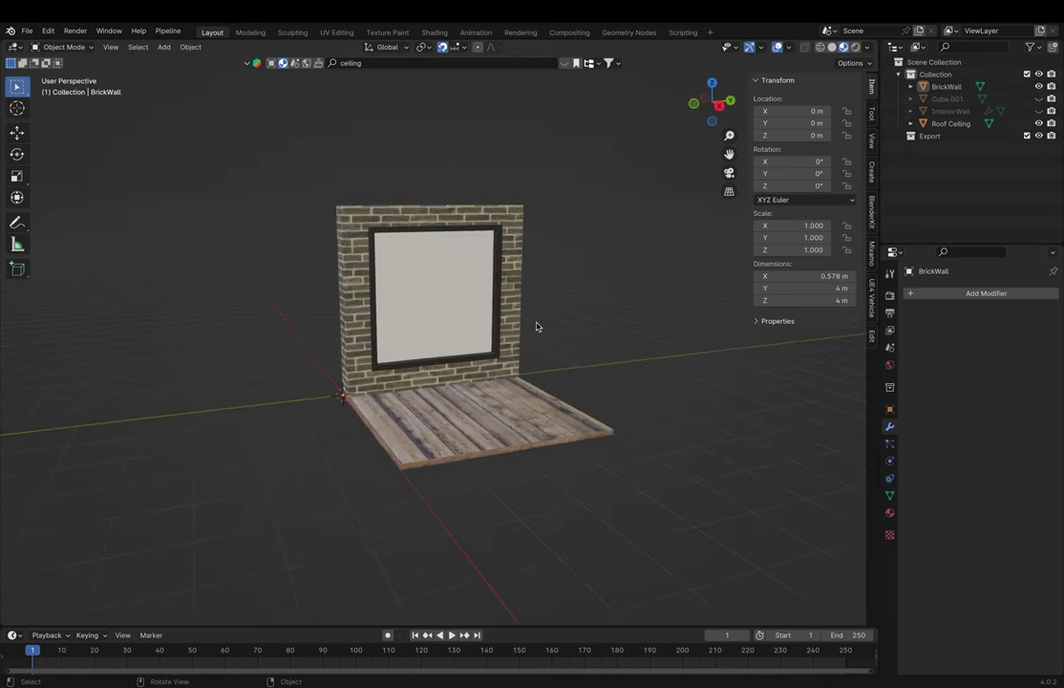
left_click(1039, 111)
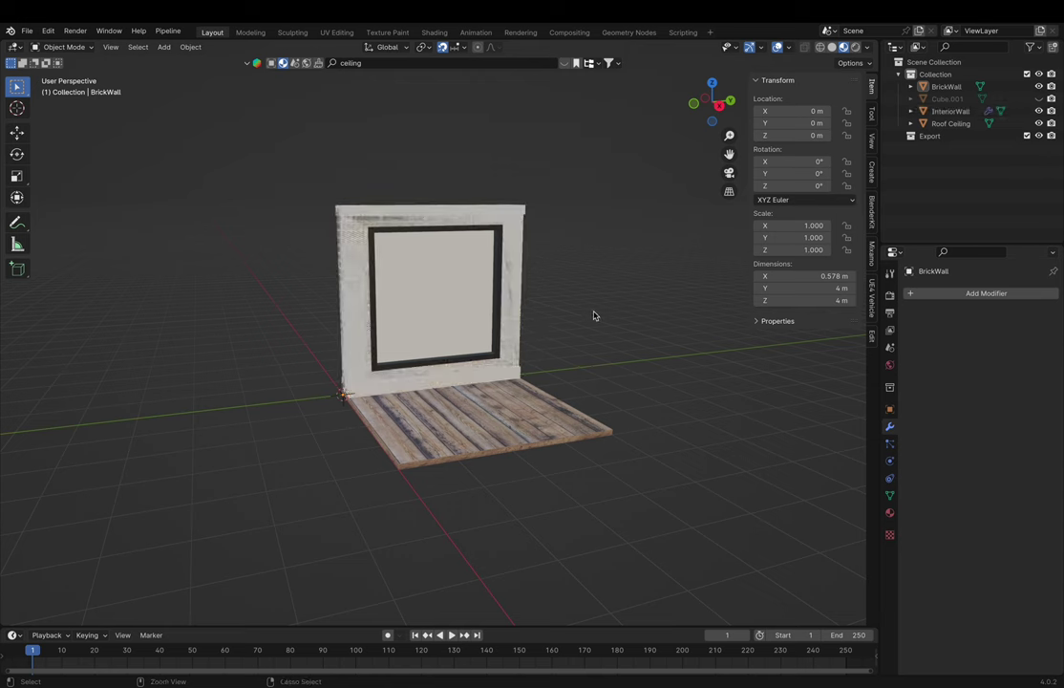
- Move BrickWall, InteriorWall and Roof Ceiling from Collection into the Export collection
left_click(950, 123)
left_click(948, 87, "shift")
left_click_drag(948, 87, 931, 136)
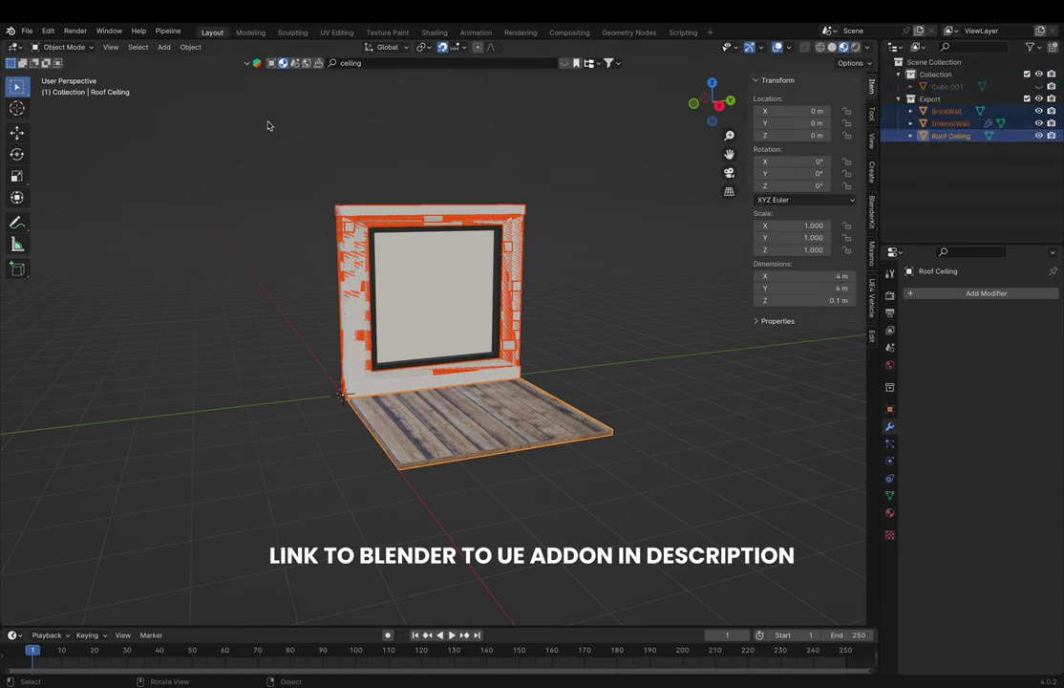
- Send the Export collection's meshes to Unreal, switch to Unreal Editor and review the imported assets in the untitled_asset folder
left_click(169, 32)
mouse_move(181, 56)
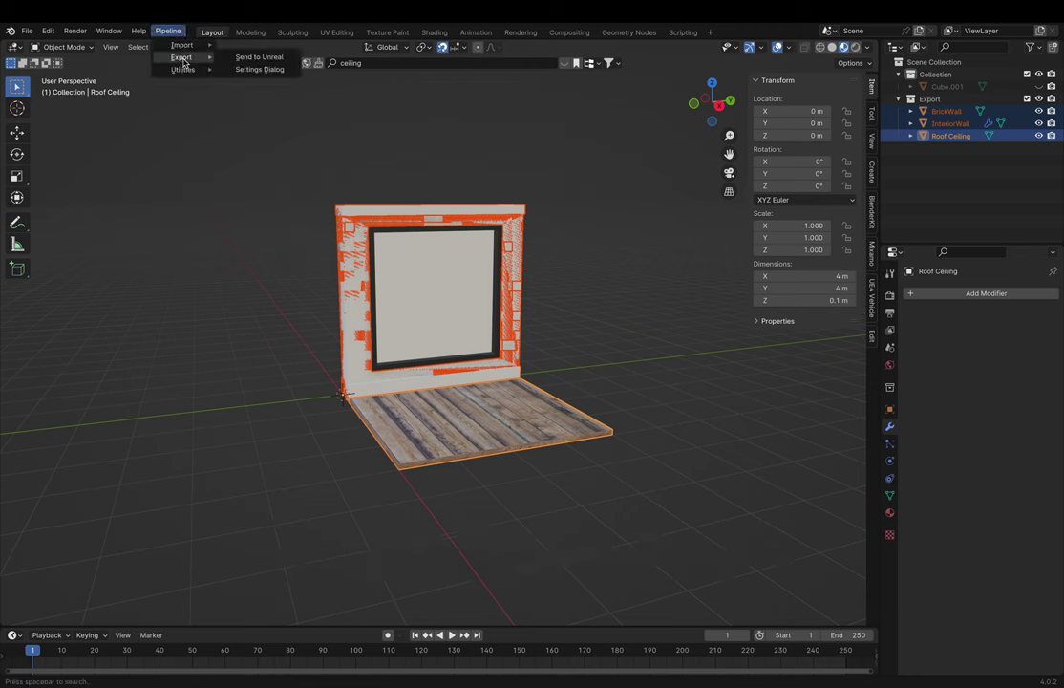
left_click(259, 57)
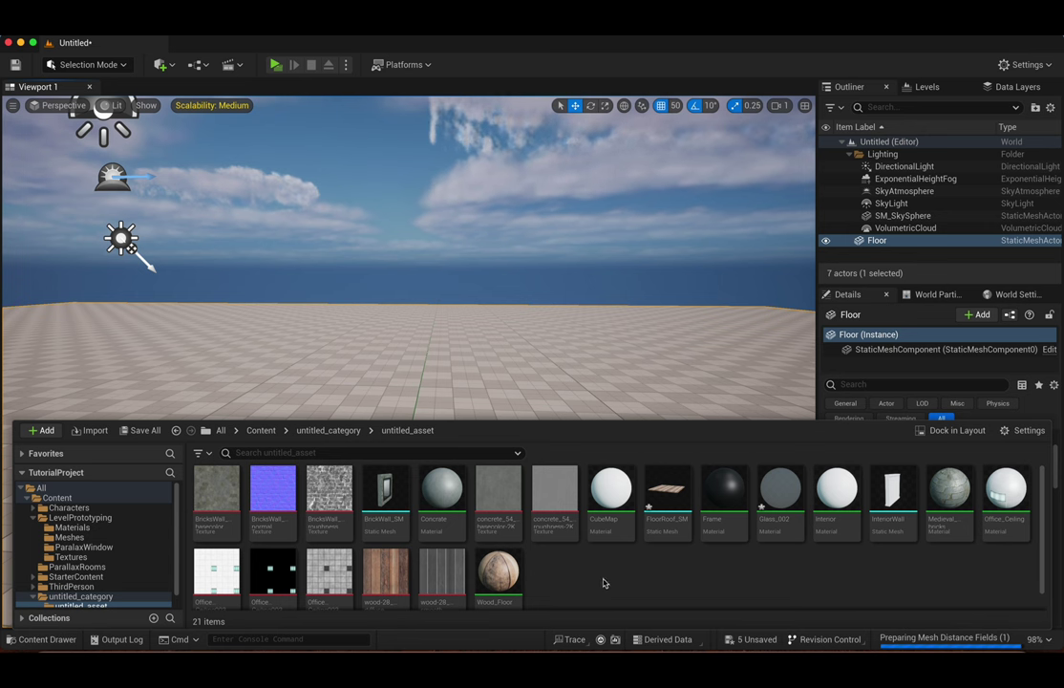
scroll(602, 583, "down", 1)
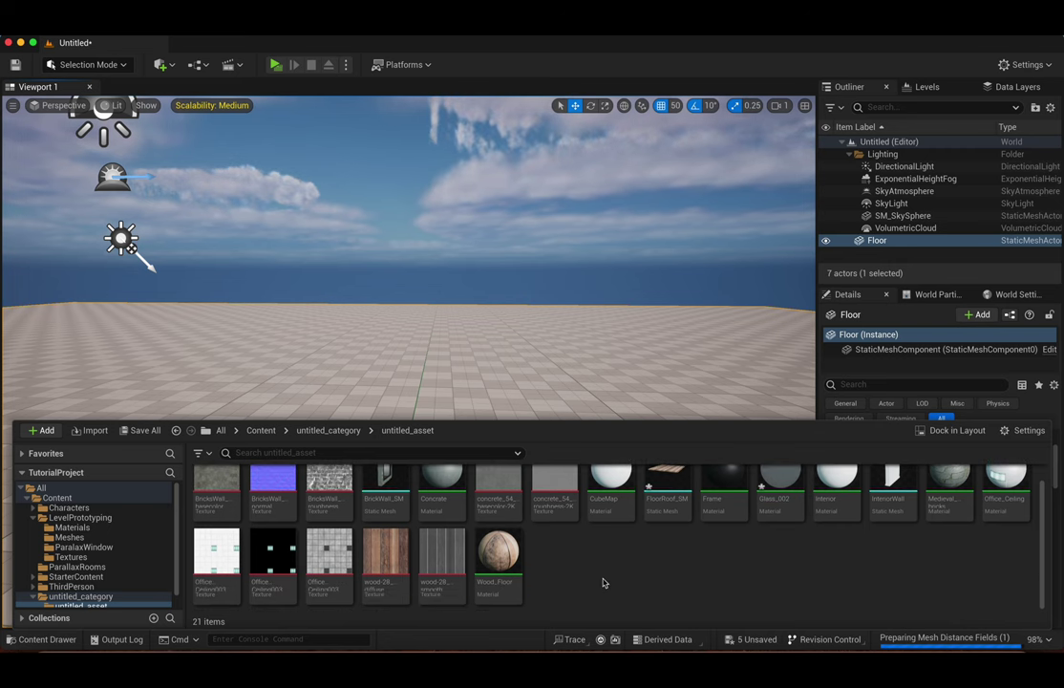
scroll(602, 582, "up", 1)
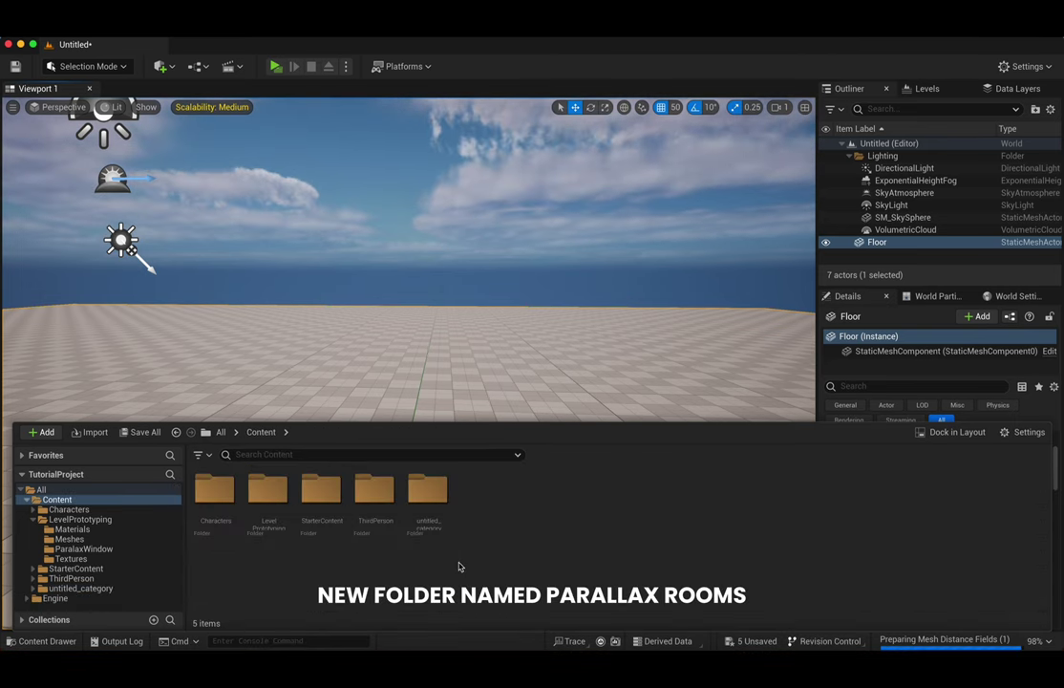
- Create a folder named ParallaxRooms inside Content and open it
right_click(458, 567)
left_click(501, 172)
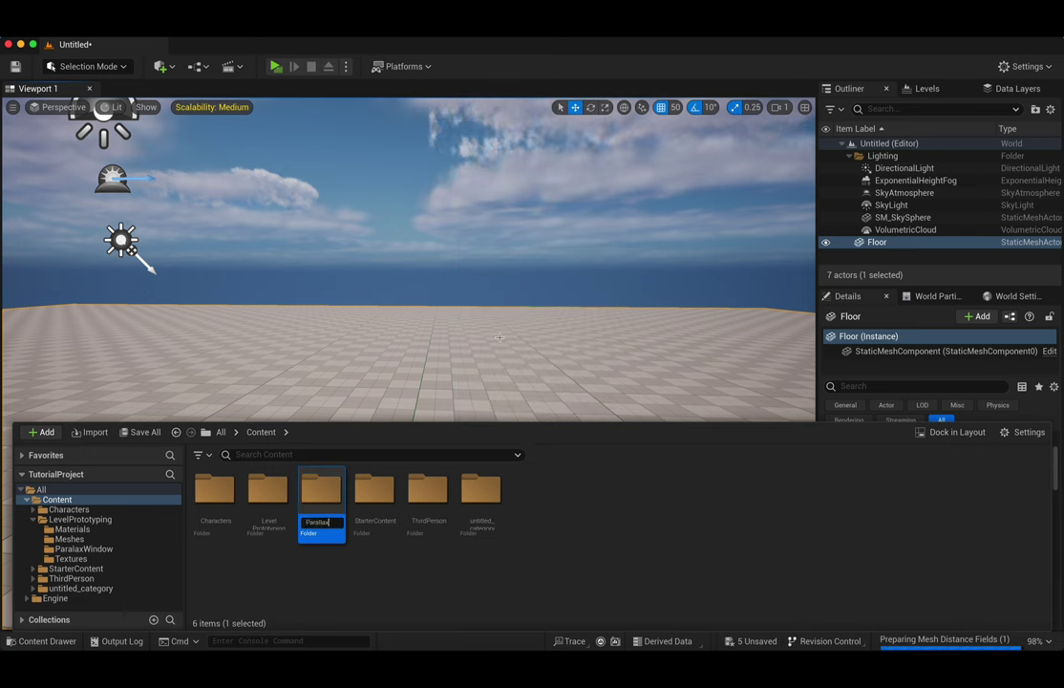
key("Return")
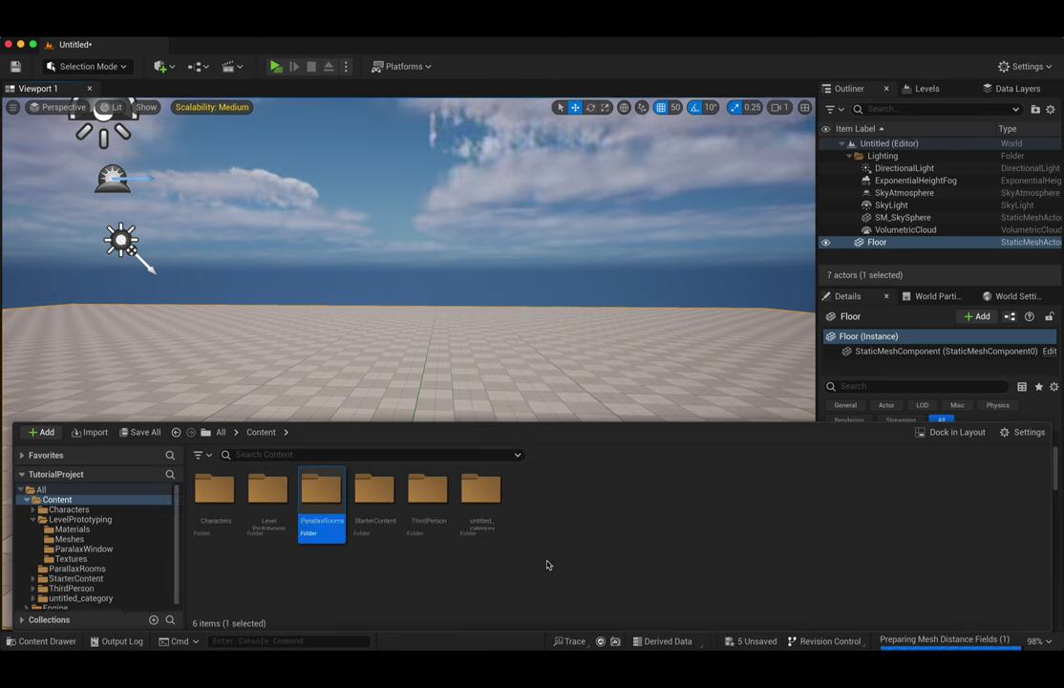
double_click(328, 491)
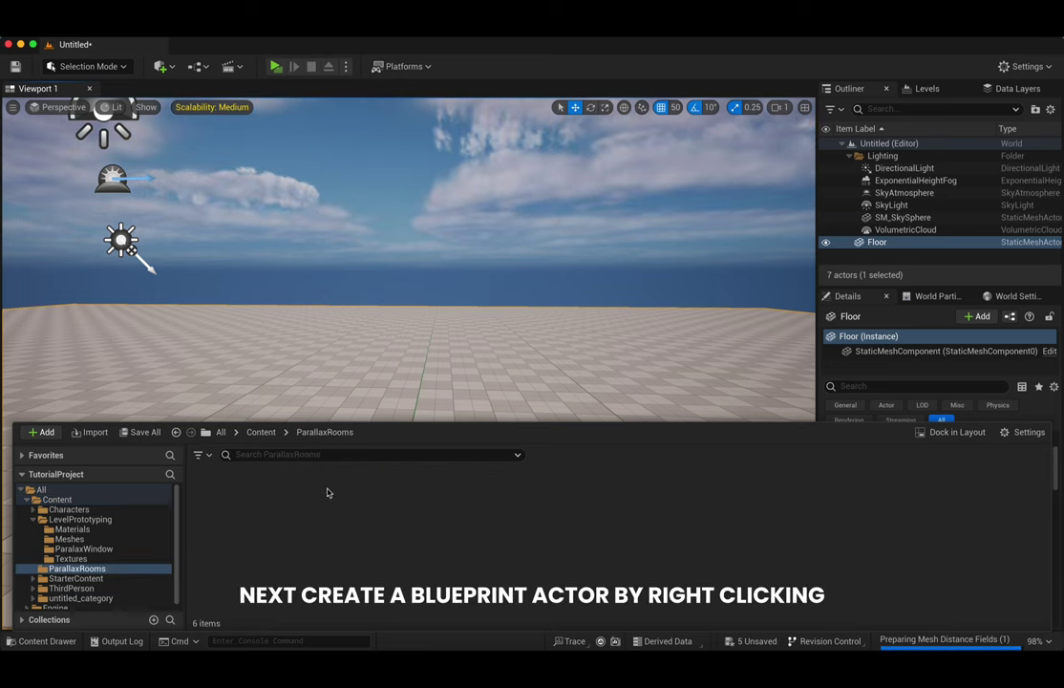
- Create a Blueprint class with Actor as parent, name it RoomMaker_BP, and open it for editing
right_click(234, 511)
left_click(301, 151)
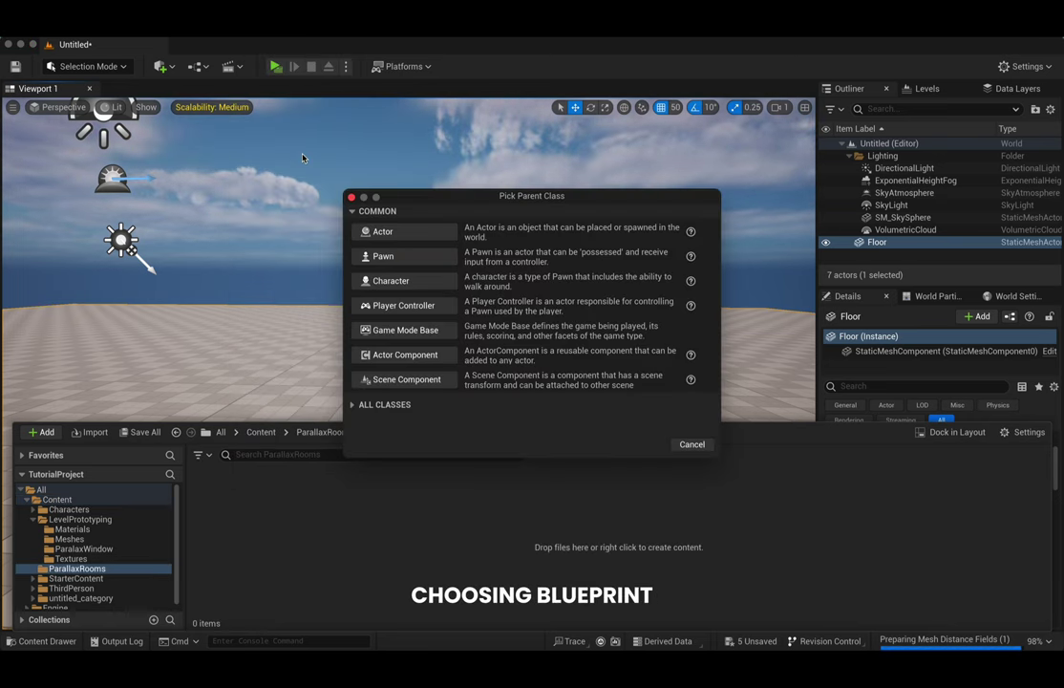
left_click(395, 233)
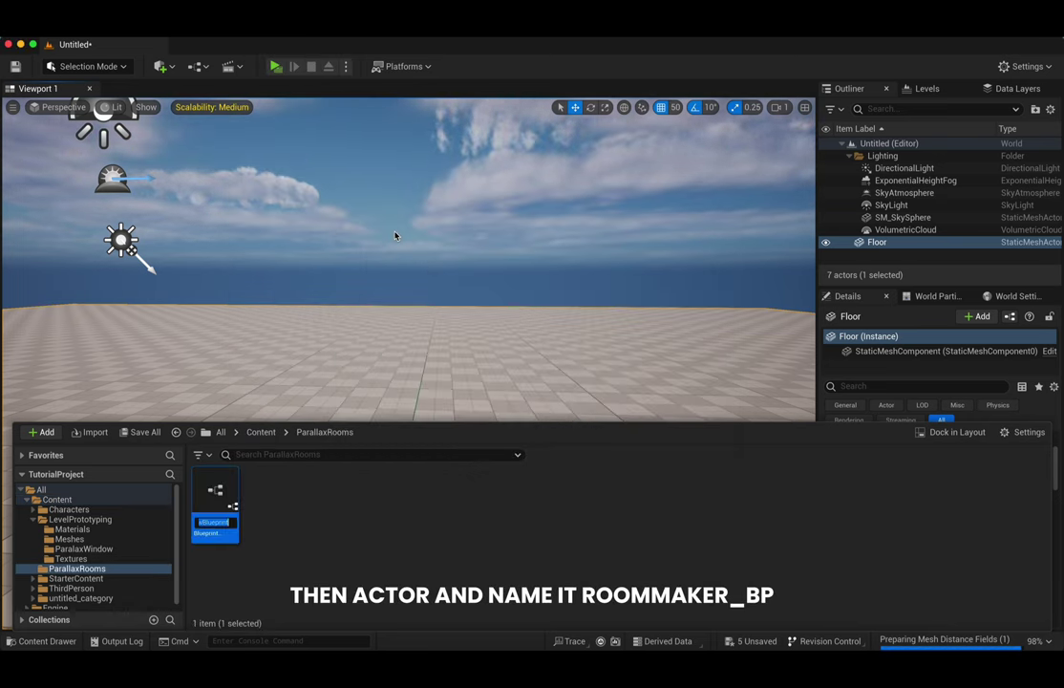
type("RoomMaker_BP")
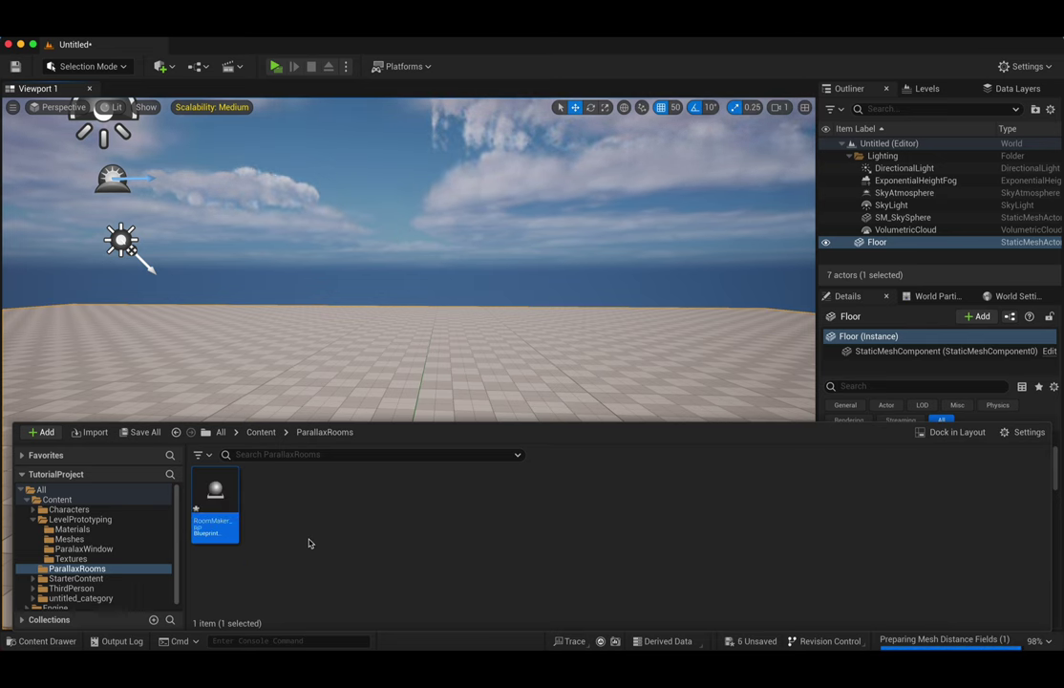
key("Return")
double_click(218, 532)
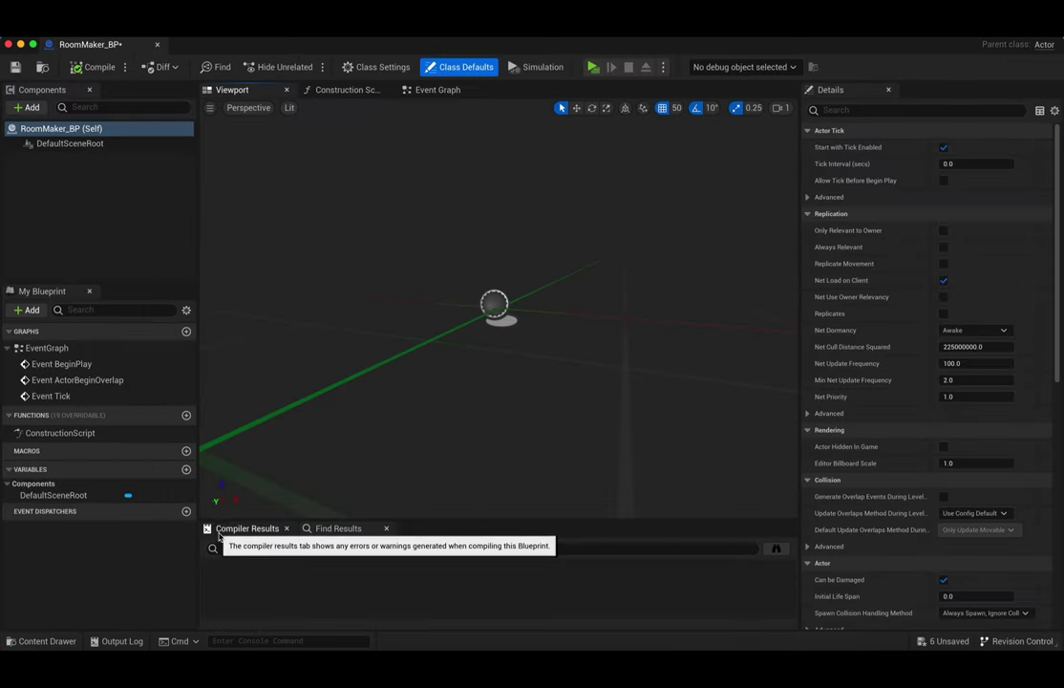
- Add a Static Mesh component named Wall to RoomMaker_BP
left_click(28, 107)
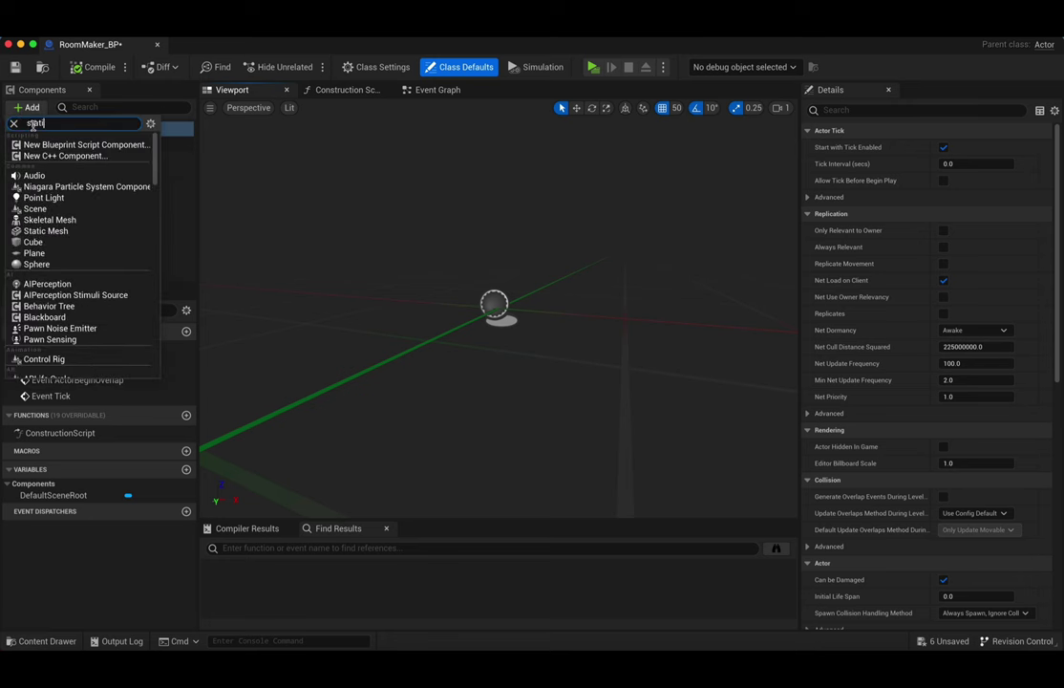
type("static mesh")
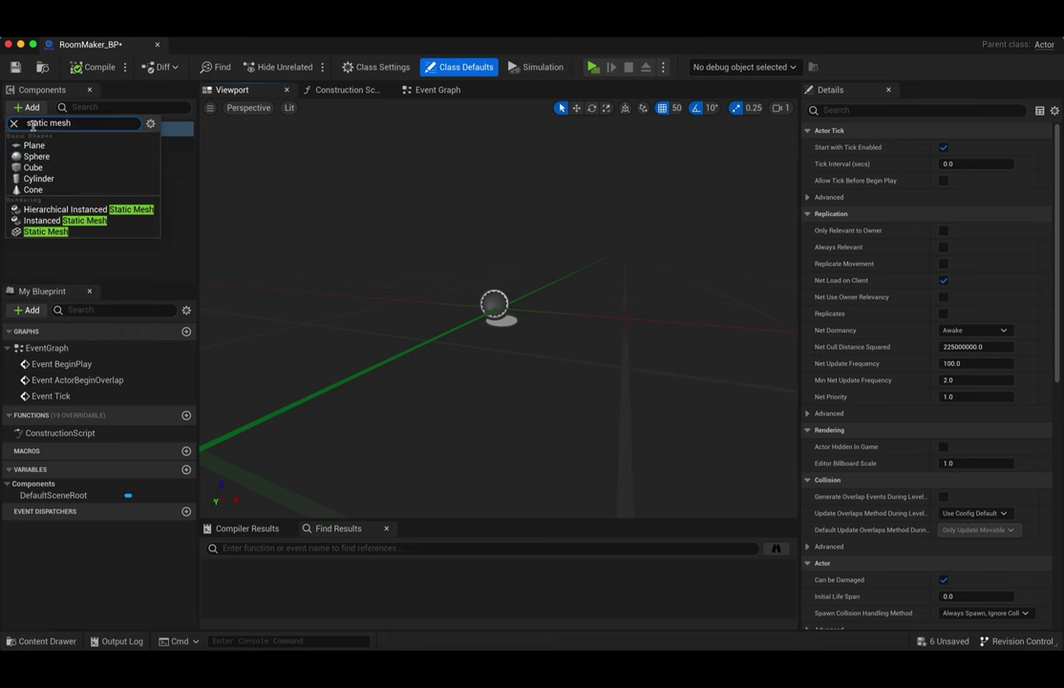
left_click(39, 233)
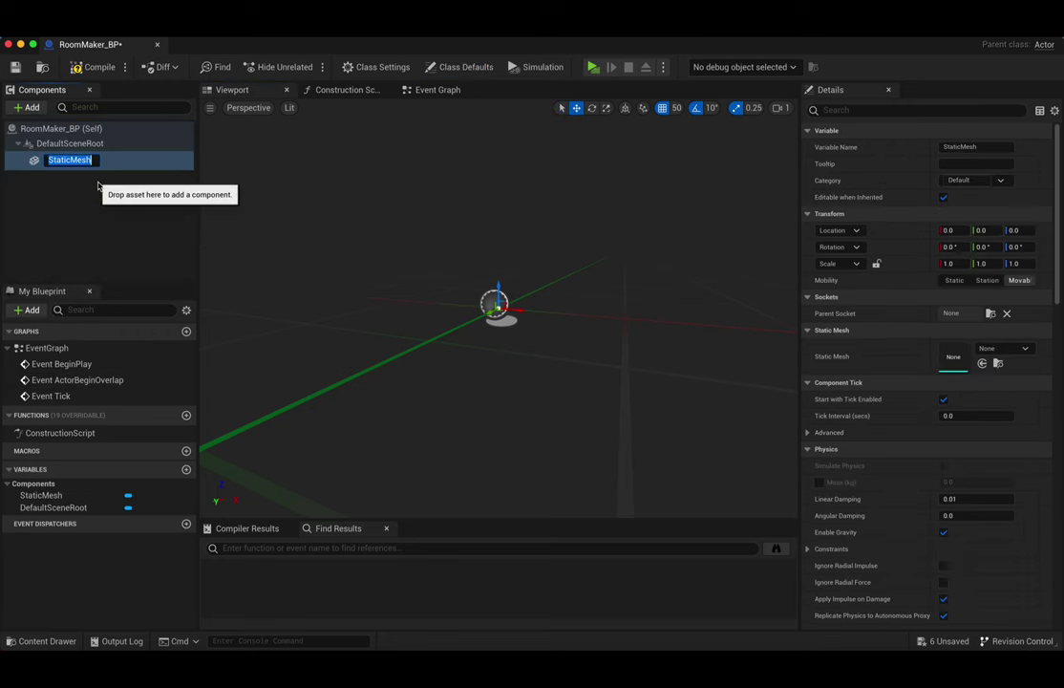
type("Wall")
key("Return")
- Assign the InteriorWall static mesh to the Wall component
left_click(84, 160)
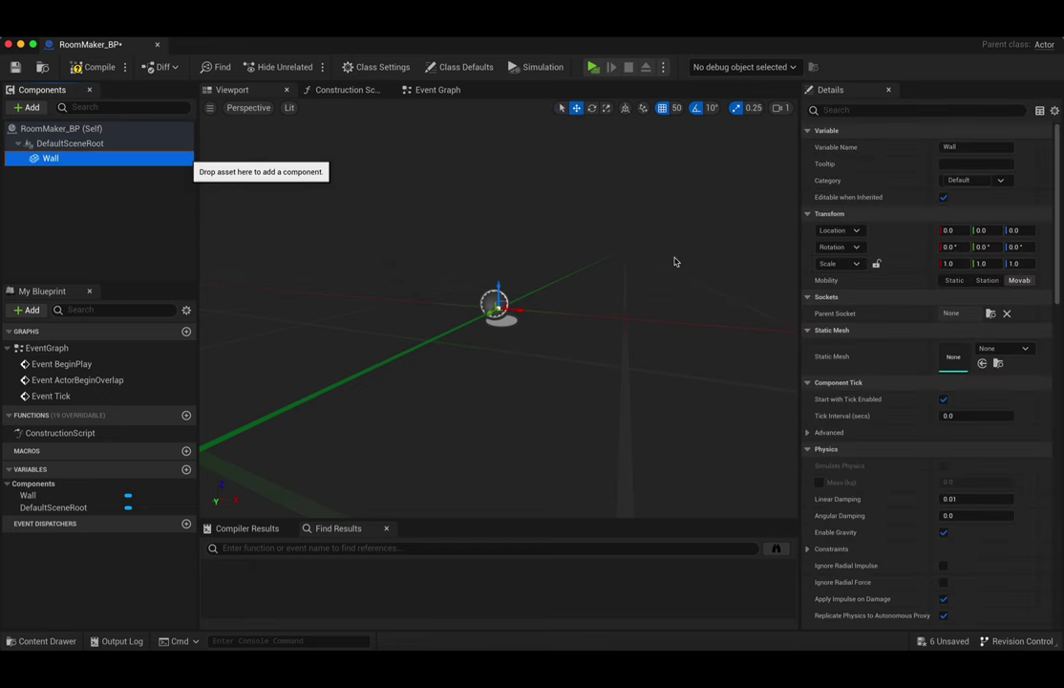
left_click(999, 348)
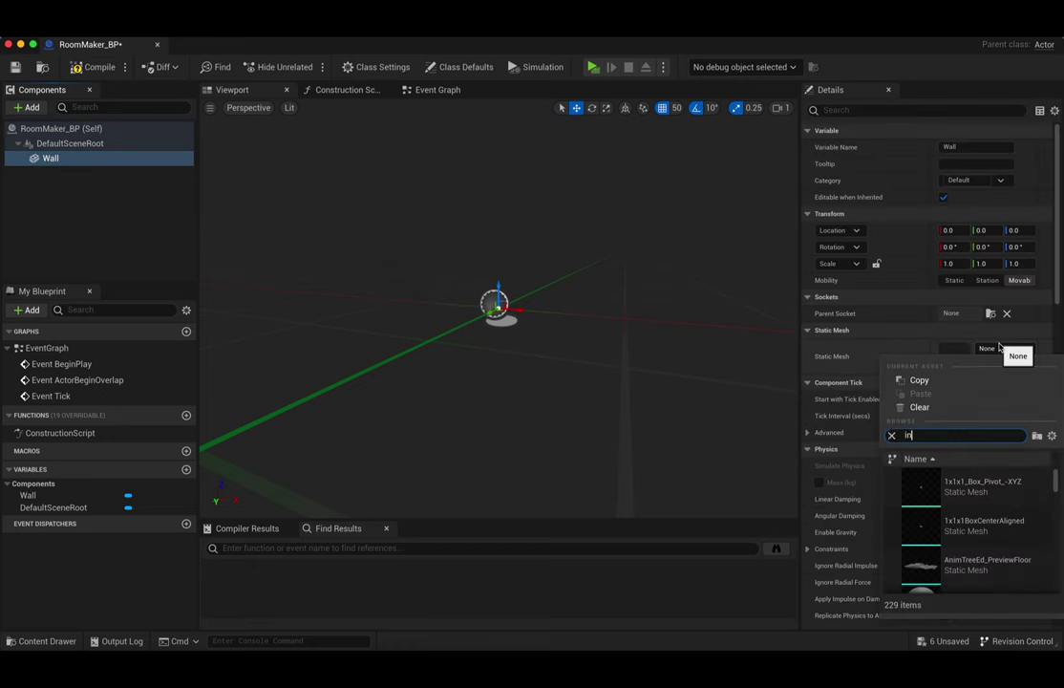
left_click(946, 485)
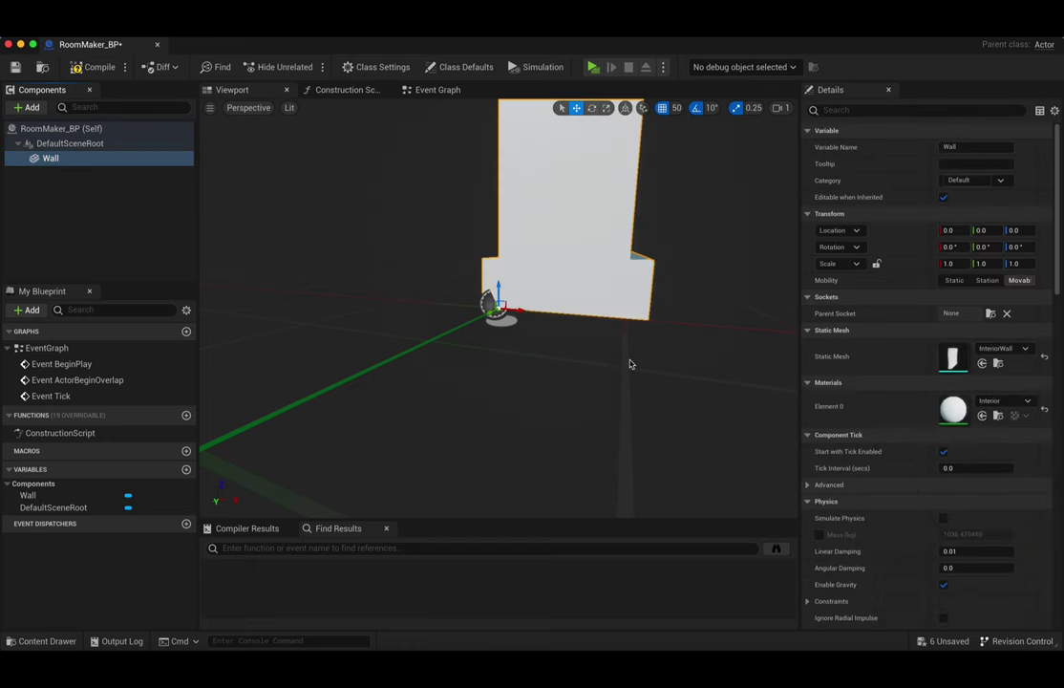
right_click_drag(542, 349, 541, 349)
- Duplicate the Wall component three times and set Wall1's Z rotation to 90°
right_click(72, 158)
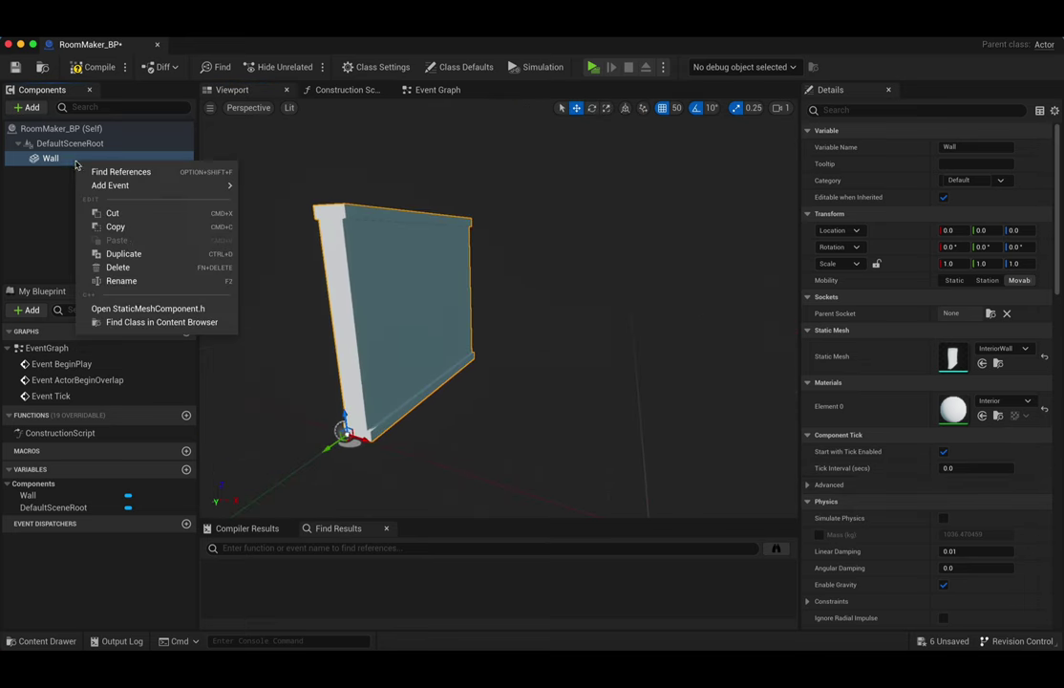
left_click(118, 241)
left_click(86, 179)
left_click(84, 160)
key("super+d")
key("Return")
key("super+d")
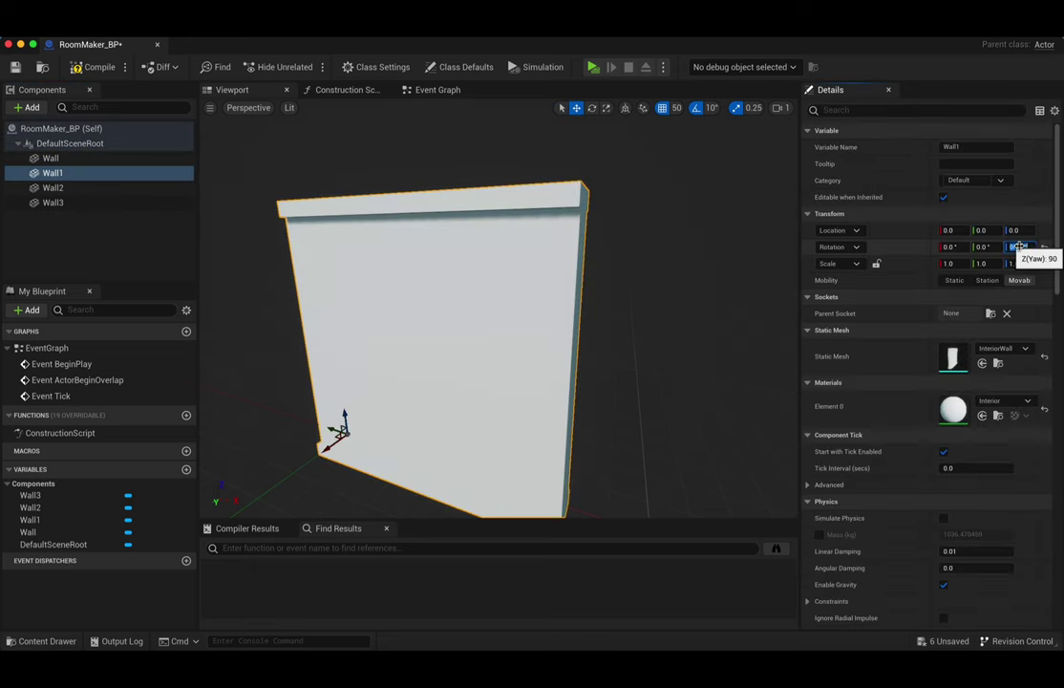
- Move Wall2 to the opposite side of the room and shift Wall slightly outward
left_click(50, 188)
left_click_drag(429, 315, 415, 424, "alt")
left_click_drag(368, 481, 556, 481)
left_click(51, 158)
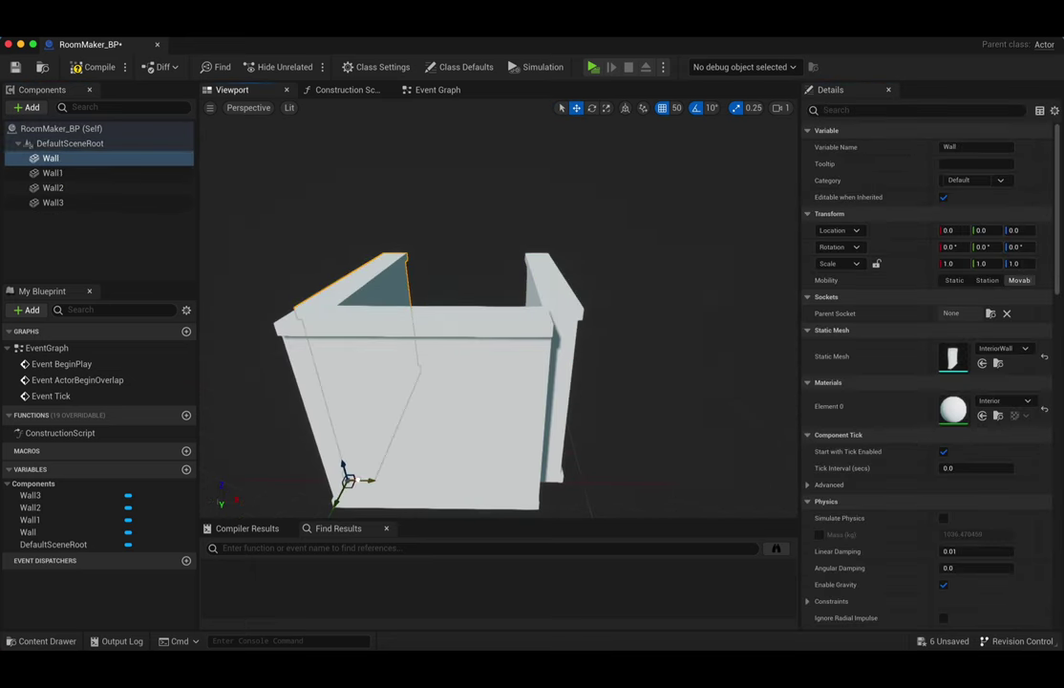
left_click_drag(368, 481, 344, 480)
- Set Wall3's Z rotation to -90° and move it to close the side opposite Wall1
left_click(376, 289)
left_click(1020, 246)
type("-90")
key("Return")
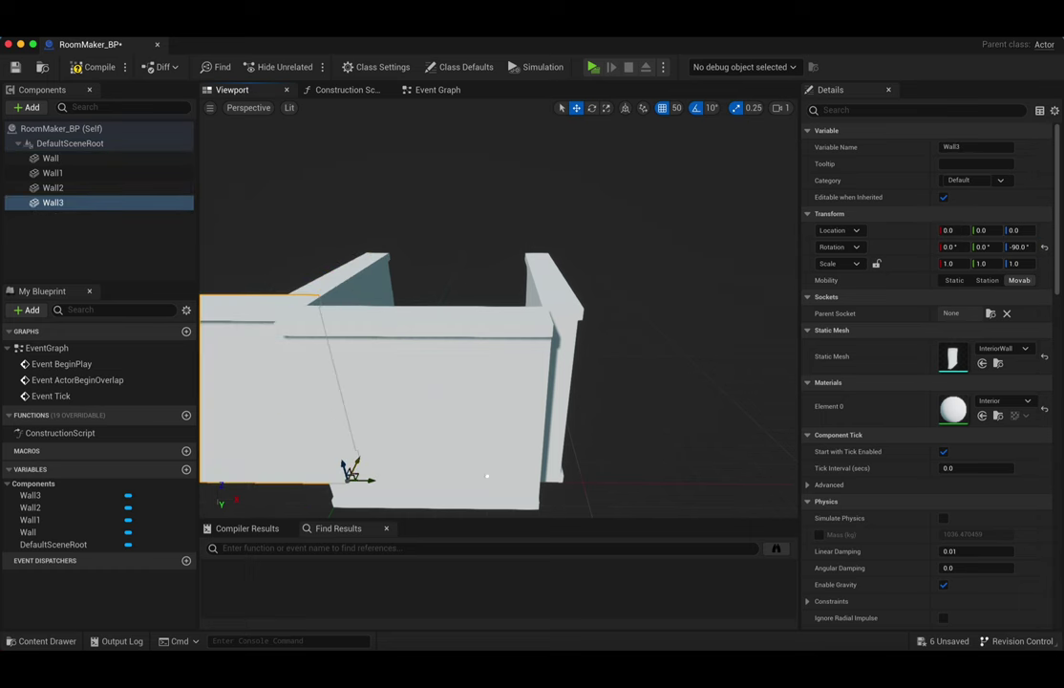
left_click_drag(368, 481, 527, 329)
left_click_drag(457, 366, 351, 327, "alt")
right_click_drag(350, 328, 434, 286)
- Enable Visible In Scene Capture Only for Wall1
left_click(434, 286)
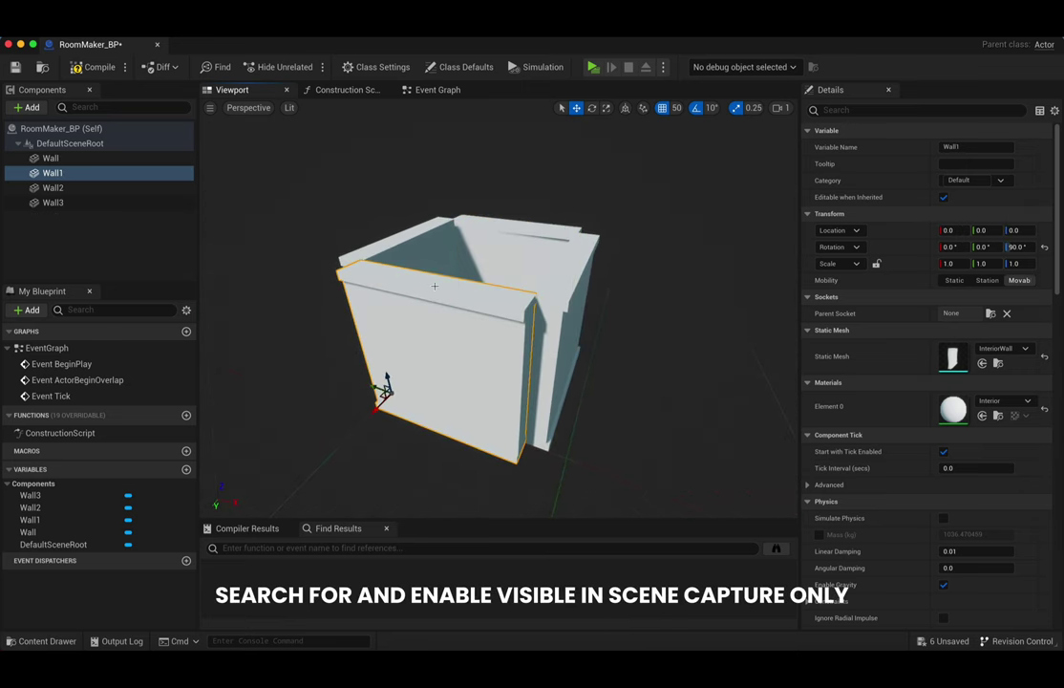
left_click(841, 110)
type("visi")
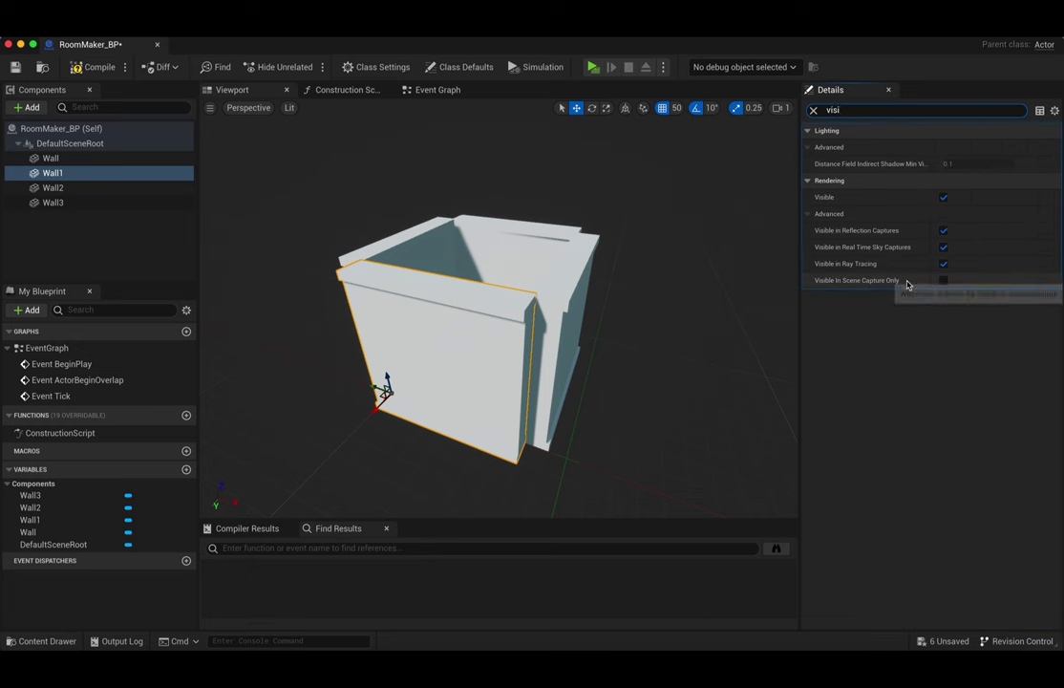
left_click(944, 281)
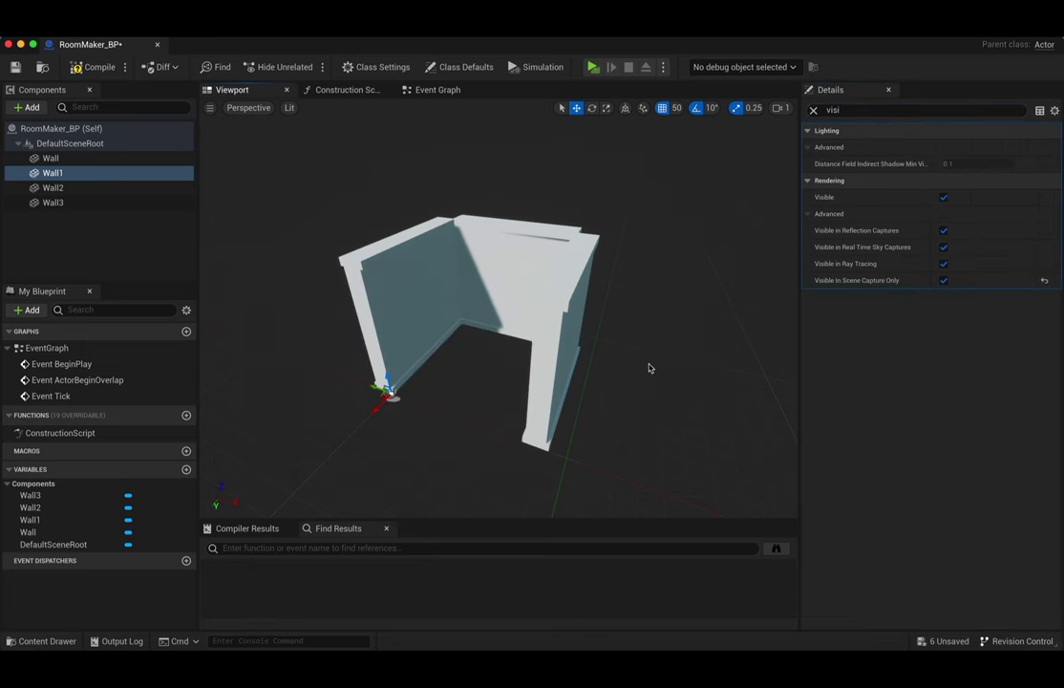
left_click_drag(648, 368, 573, 325, "alt")
- Add a Static Mesh component named Floor and attach it directly to DefaultSceneRoot instead of Wall1
left_click(27, 107)
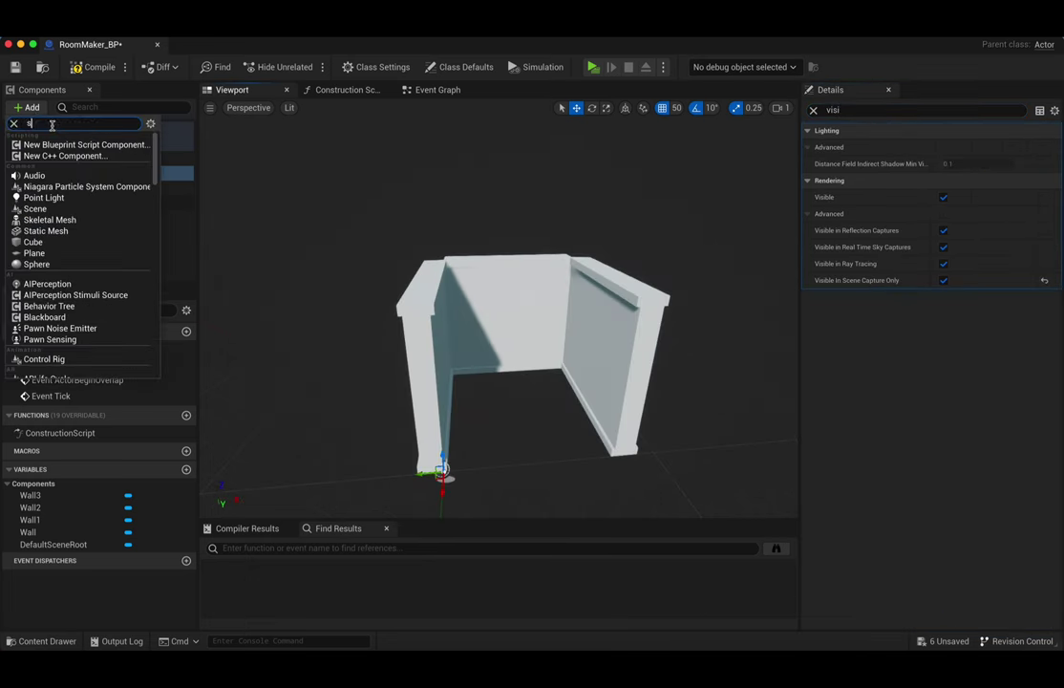
type("static mesh")
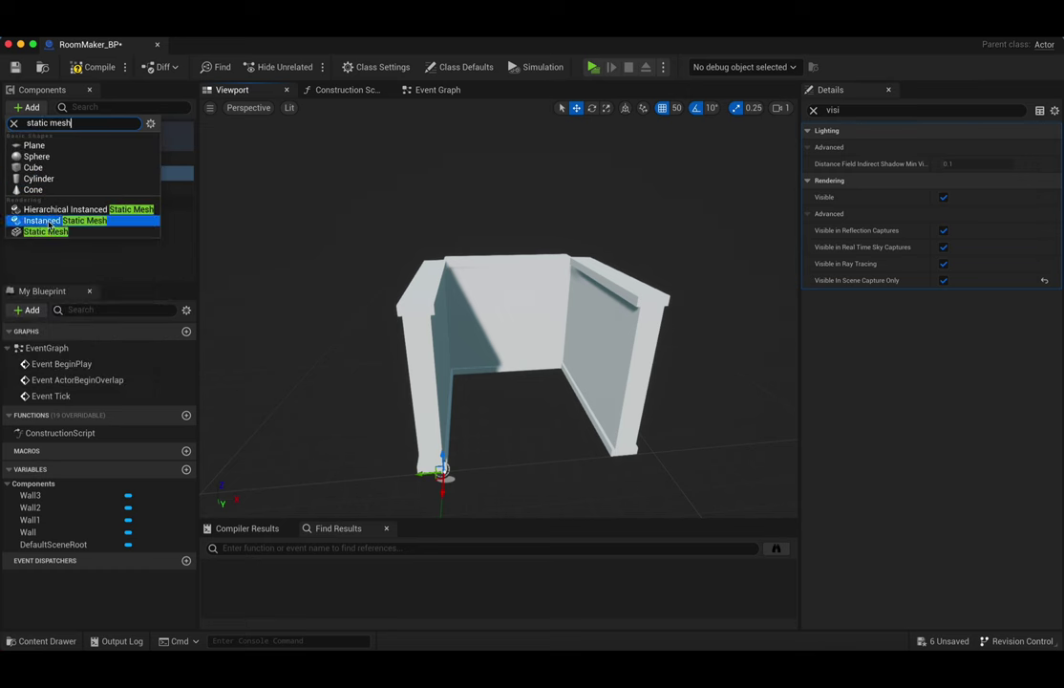
left_click(48, 231)
type("Floor")
left_click(75, 202)
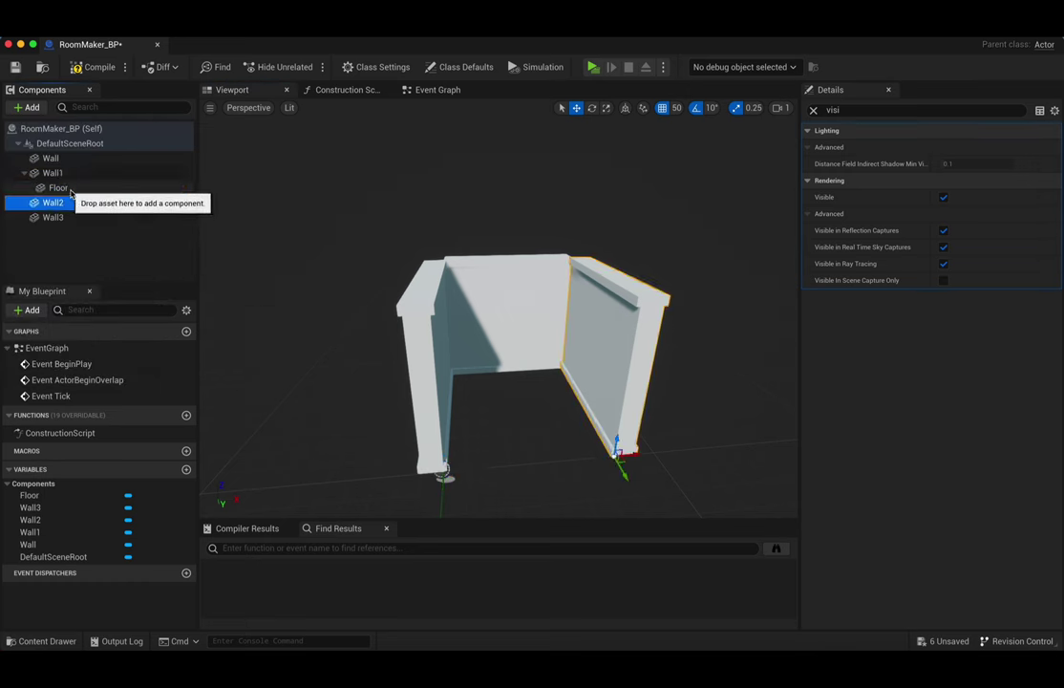
left_click_drag(70, 190, 67, 172)
- Assign the FloorRoof_SM static mesh to the Floor component
left_click(814, 111)
left_click(1001, 349)
type("floor")
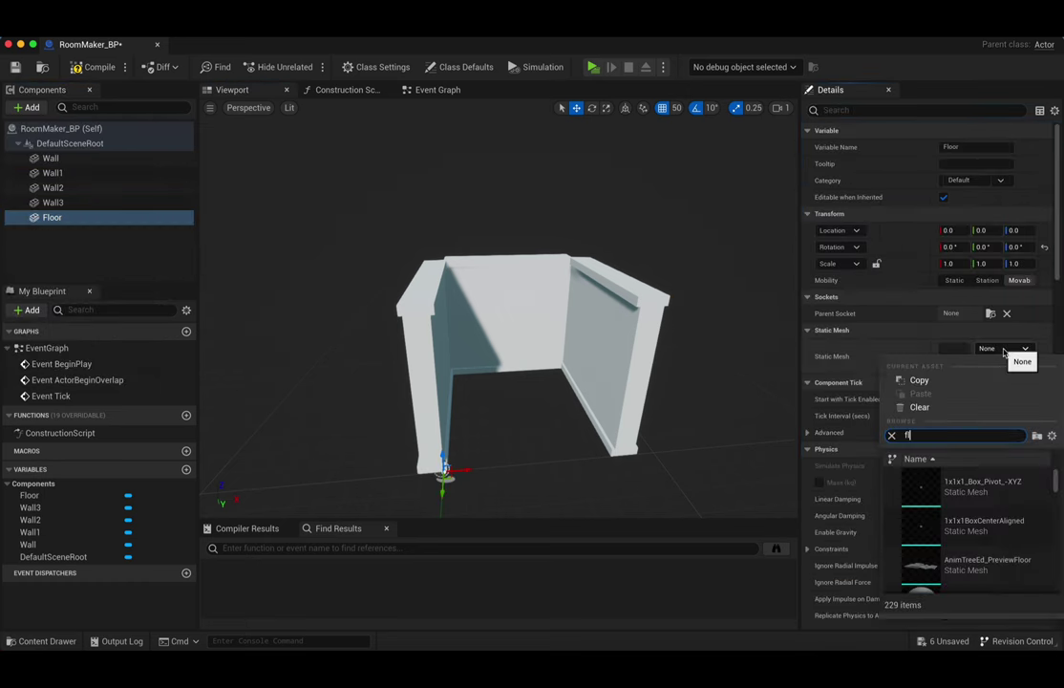
left_click(967, 549)
- Duplicate the Floor component as Ceiling and raise it to the top of the walls
right_click(110, 217)
left_click(156, 306)
type("Ceiling")
key("Return")
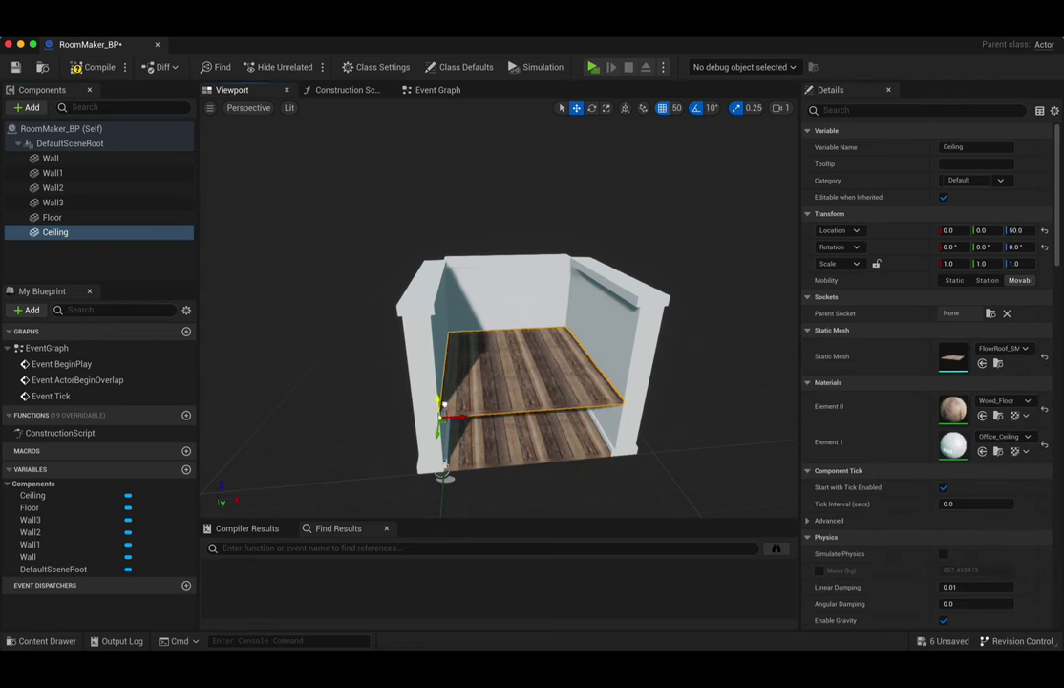
left_click_drag(445, 391, 450, 286)
right_click_drag(547, 346, 547, 304)
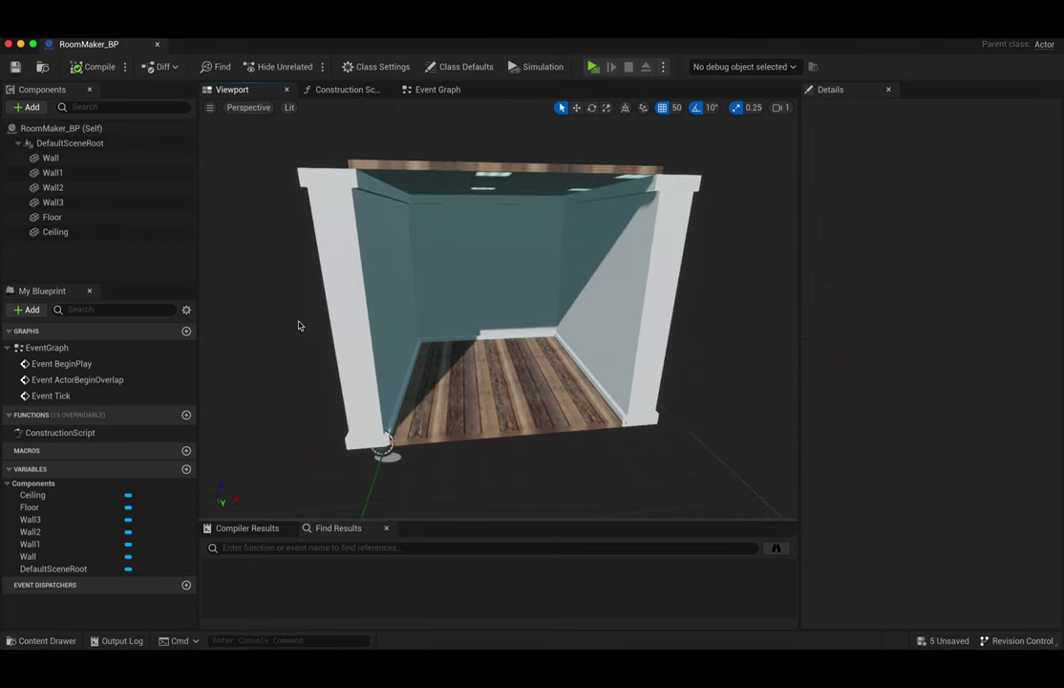
- Add a Scene Capture Component Cube to the blueprint, keeping its default name
left_click(29, 108)
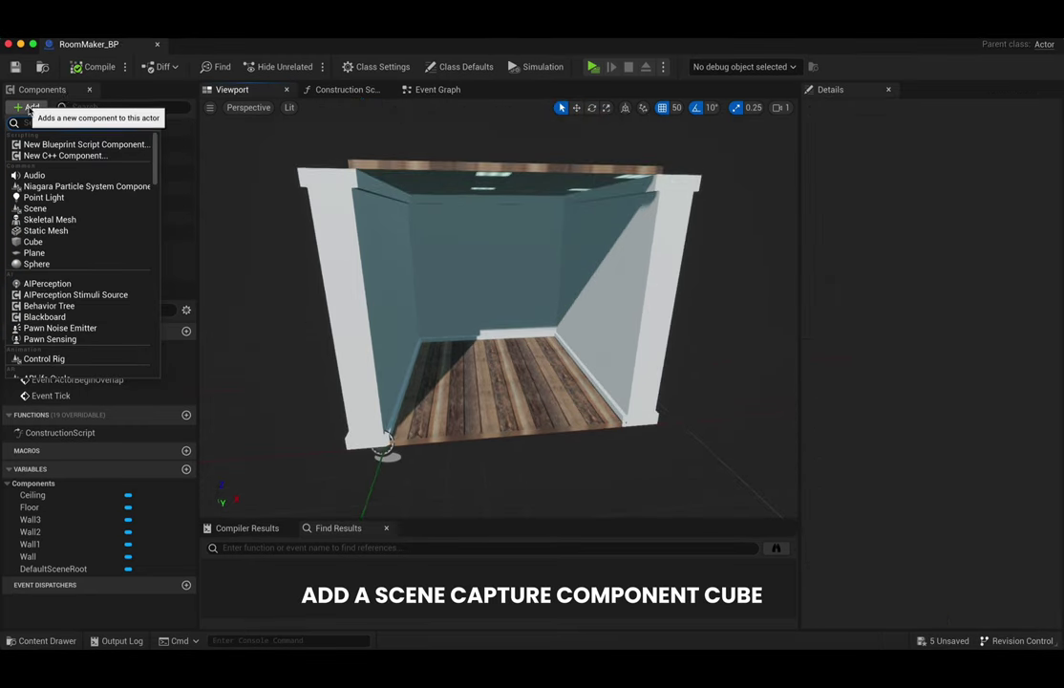
type("scene cap")
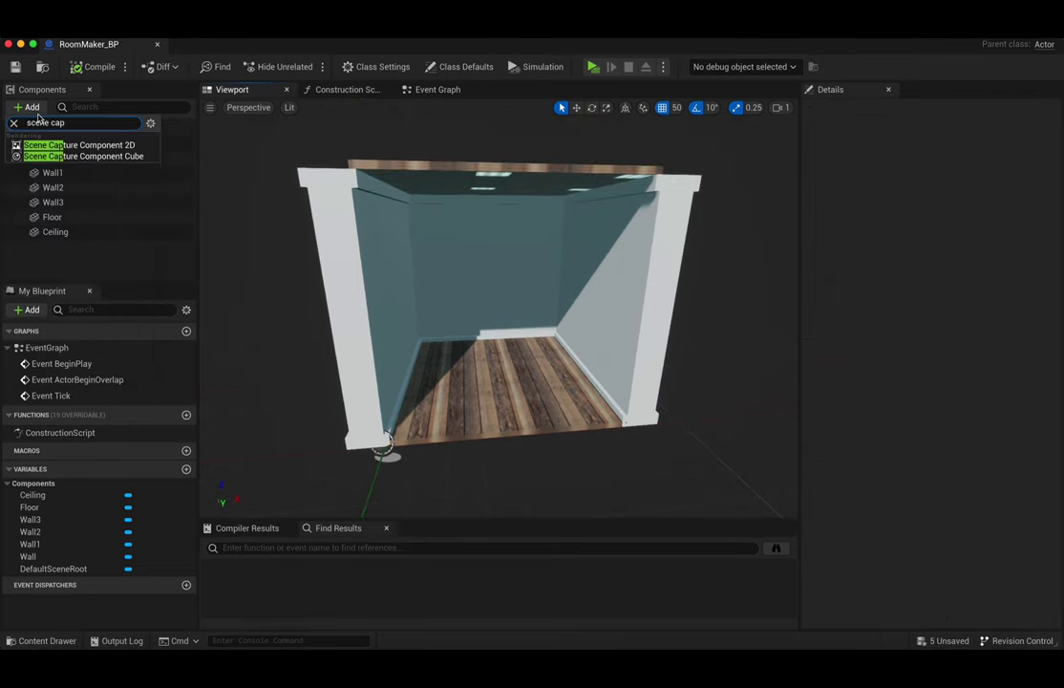
left_click(81, 157)
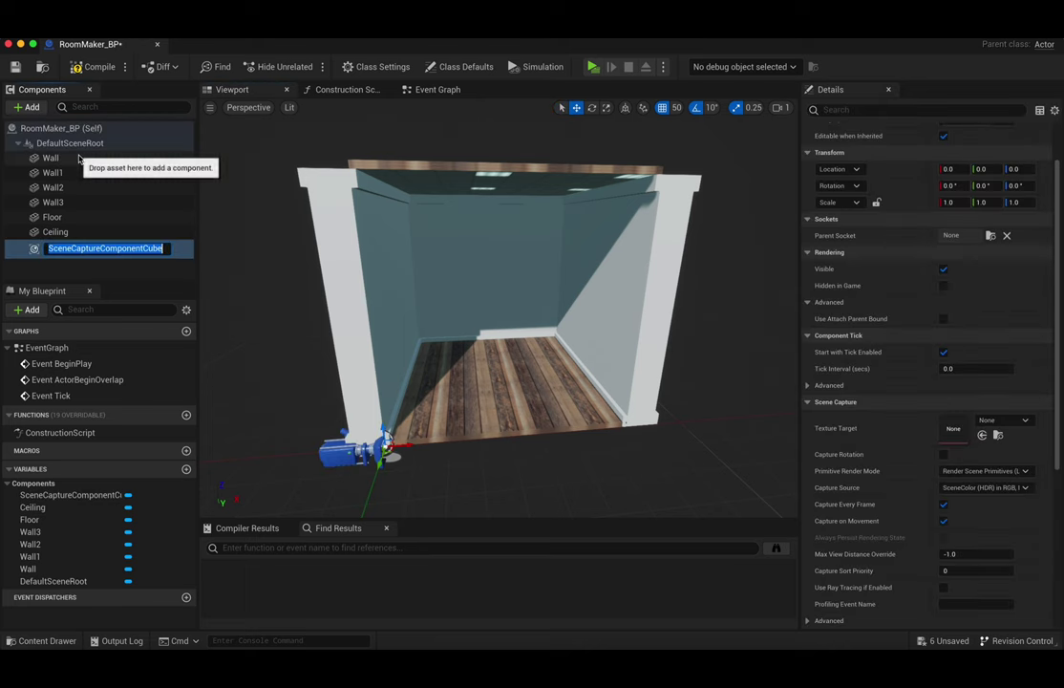
left_click(107, 231)
left_click(64, 247)
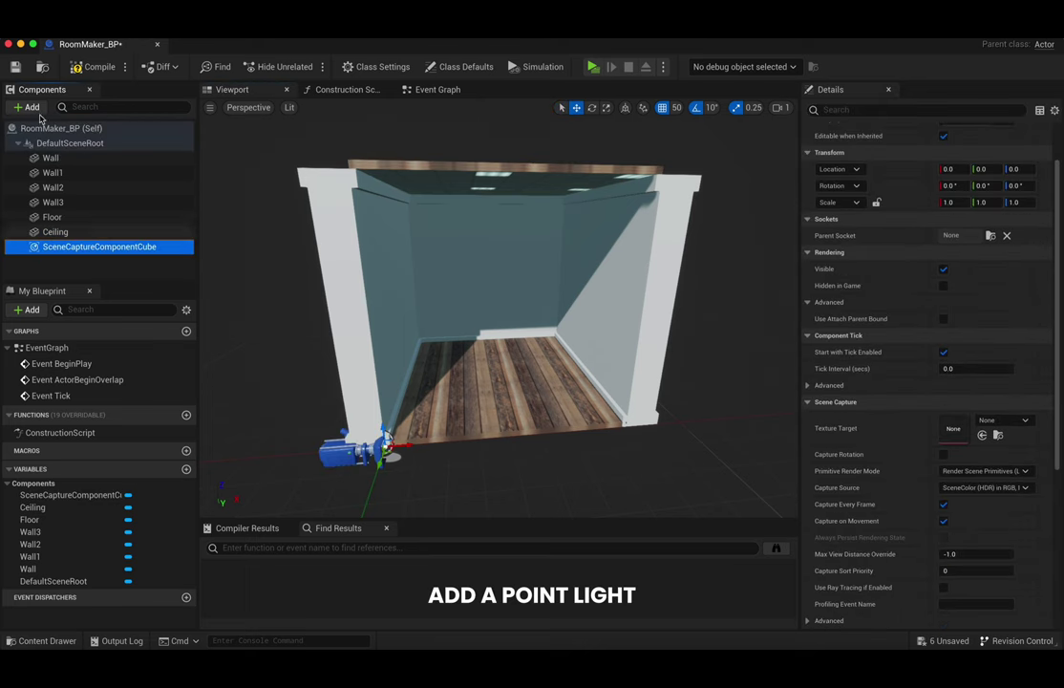
- Add a Point Light component to the blueprint, keeping its default name
left_click(28, 106)
type("pointl")
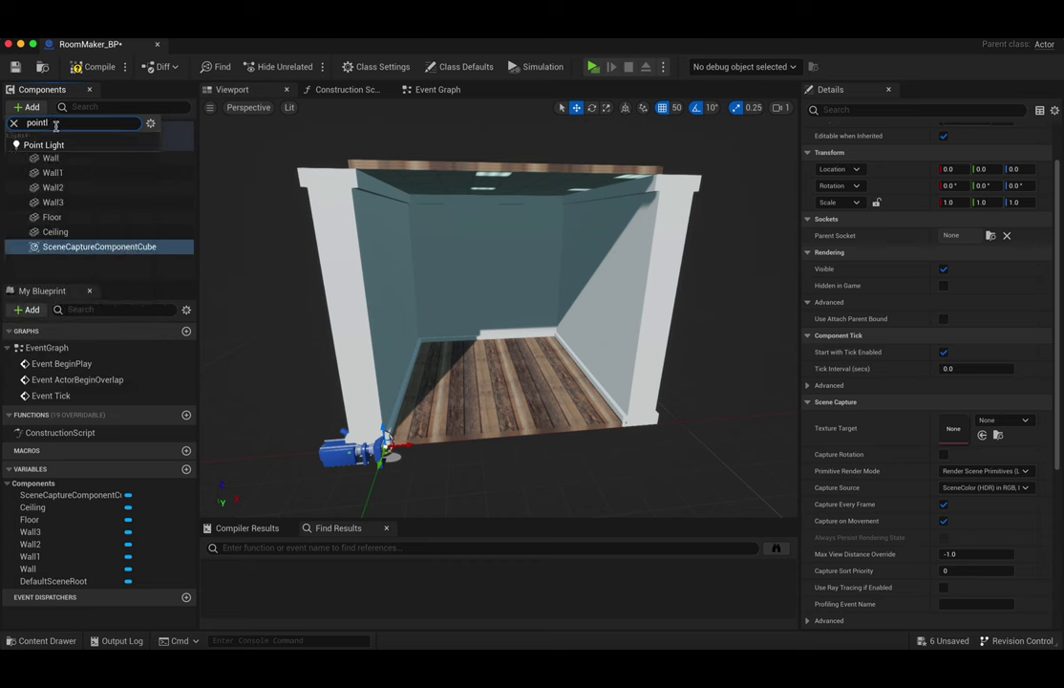
left_click(53, 144)
left_click_drag(127, 256, 77, 257)
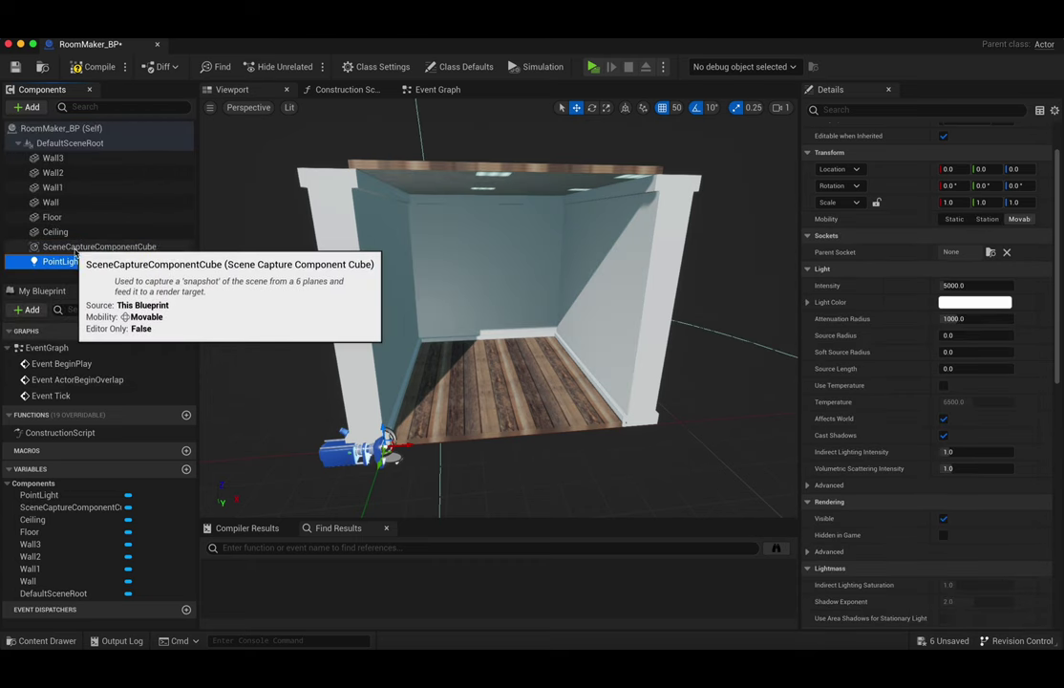
- Set the SceneCaptureComponentCube location to X 200, Y -200, Z 200
left_click(78, 247)
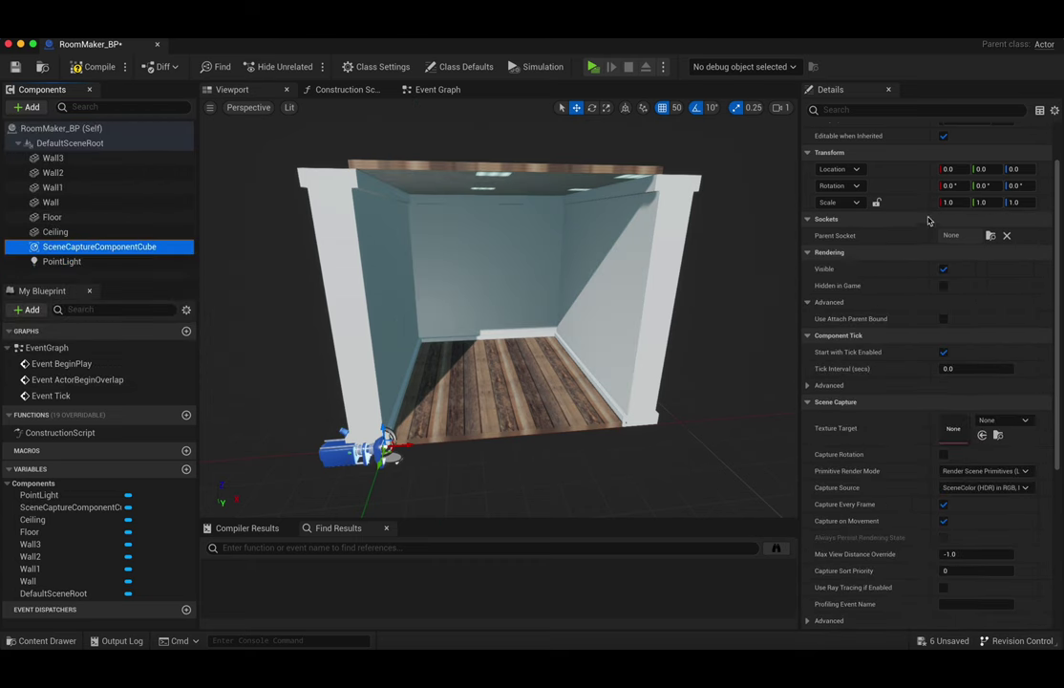
left_click(951, 169)
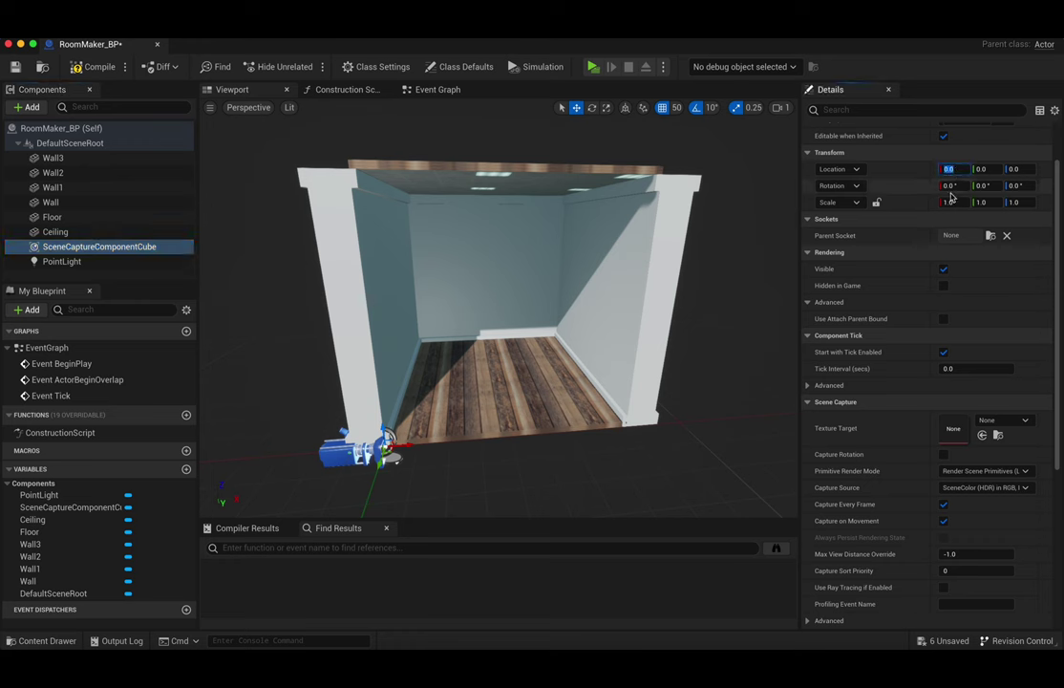
type("200")
key("Tab")
type("-200")
key("Tab")
type("2")
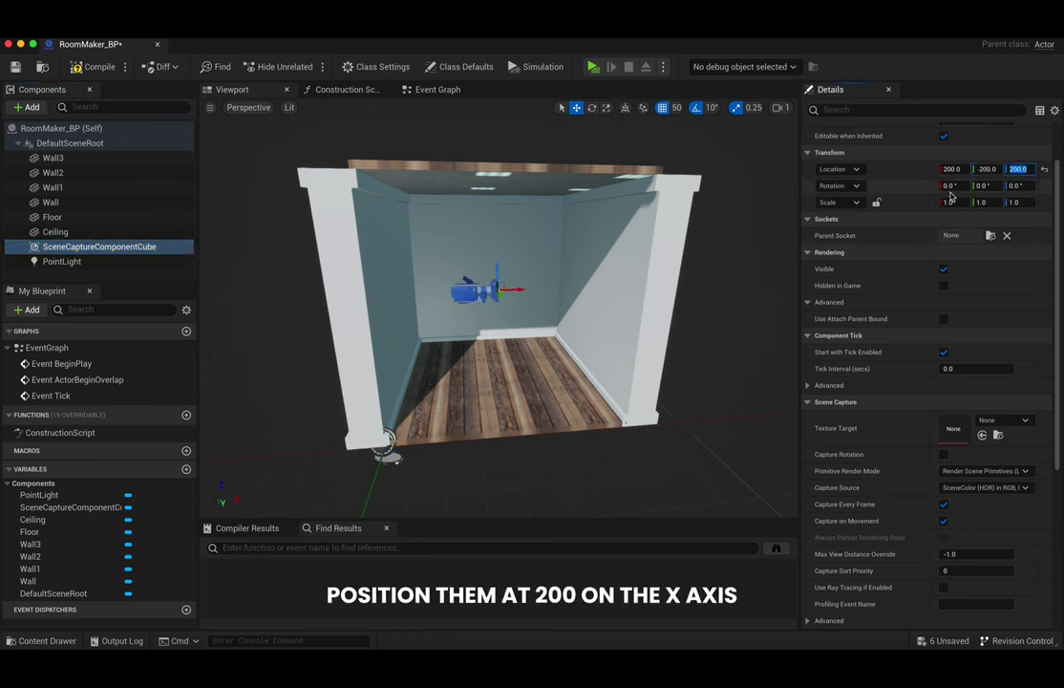
- Set the PointLight location to X 200, Y -200, Z 200 so it shares the scene capture's position
left_click(61, 261)
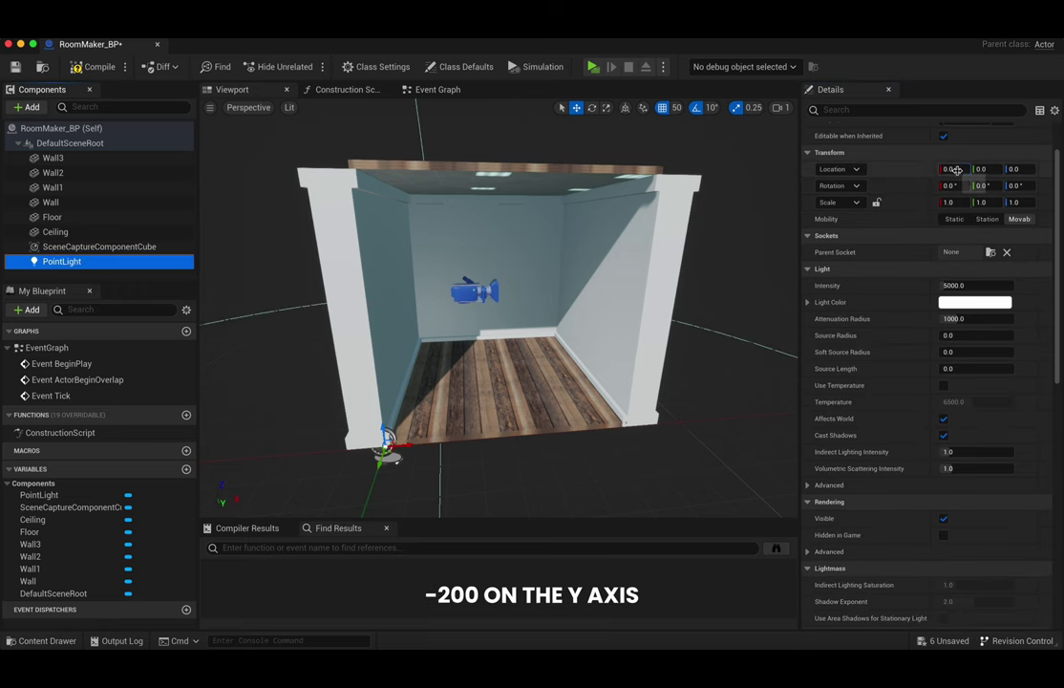
left_click(952, 169)
type("200")
key("Tab")
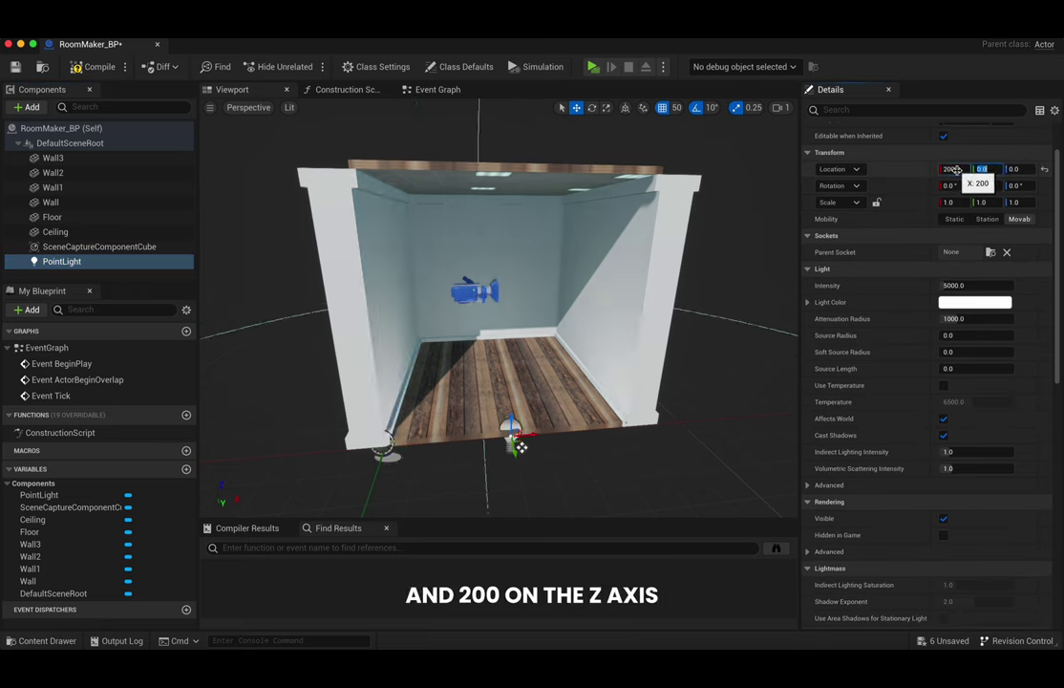
type("-200")
key("Tab")
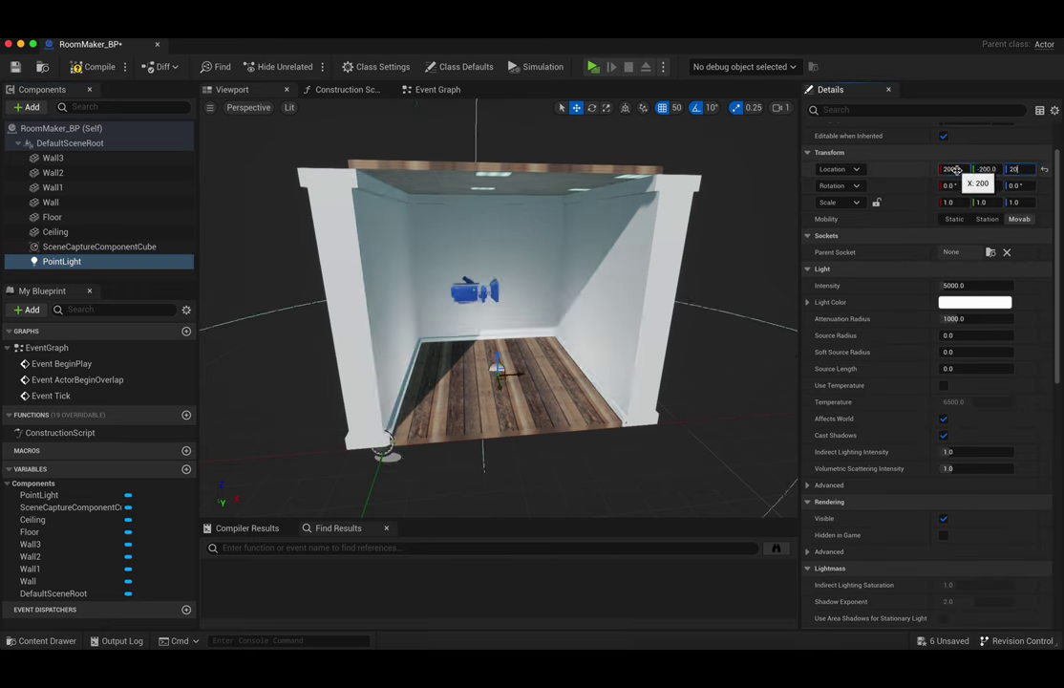
key("Return")
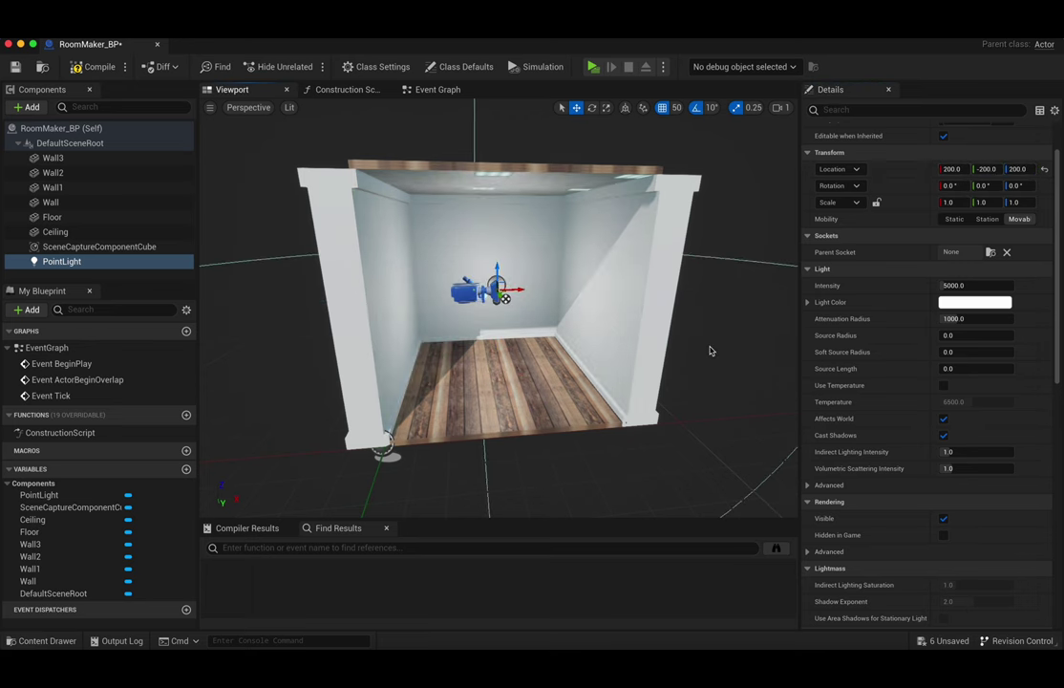
- Turn off Capture Every Frame for the SceneCaptureComponentCube
right_click_drag(710, 350, 709, 351)
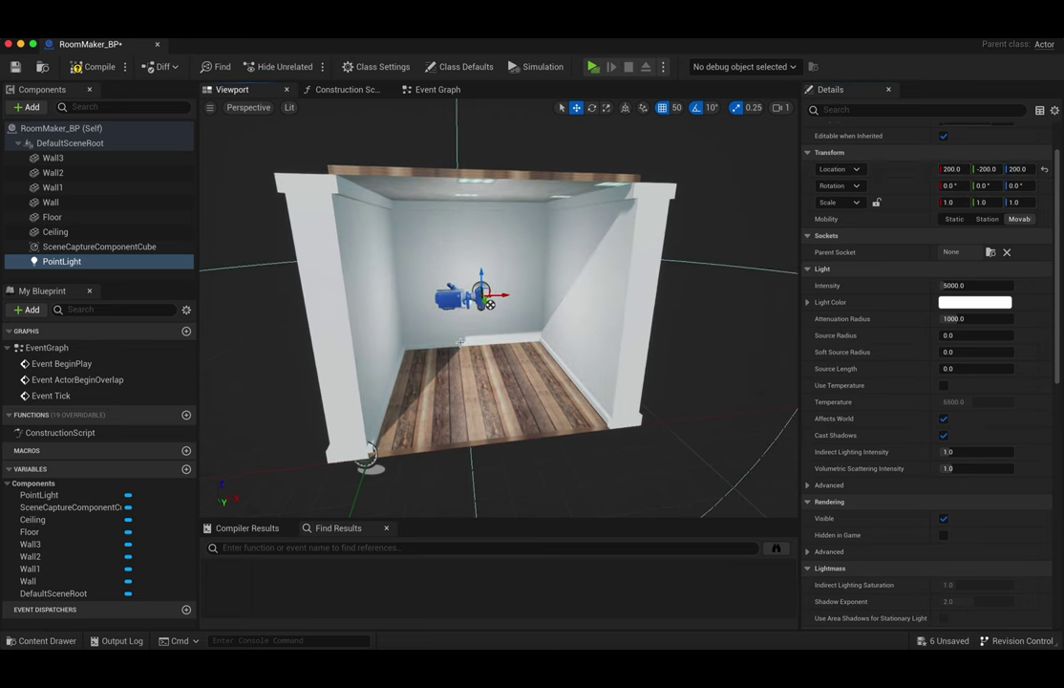
right_click_drag(448, 309, 446, 308)
left_click(86, 247)
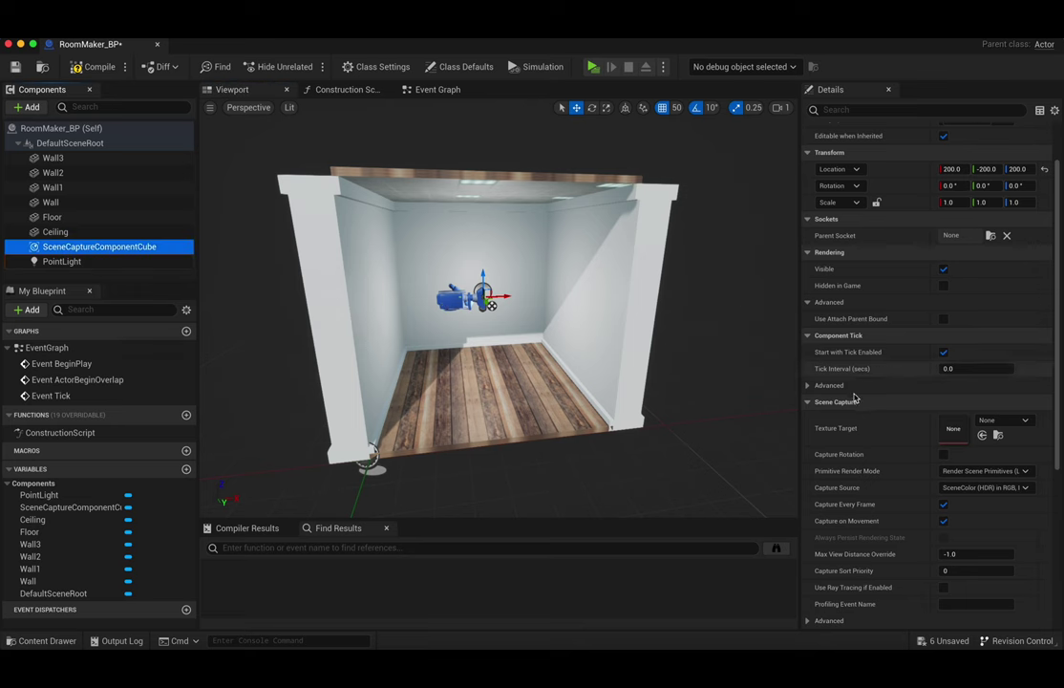
left_click(943, 505)
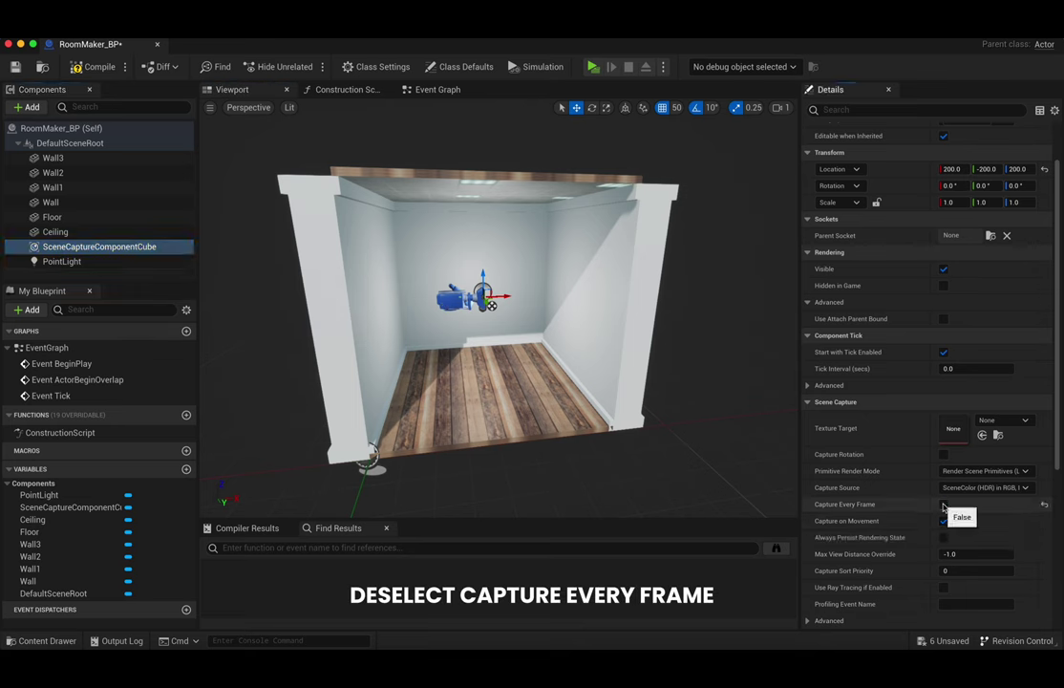
- Create a new Cube Render Target named RoomTexture_T in the ParallaxRooms folder as the scene capture's texture target
left_click(1014, 420)
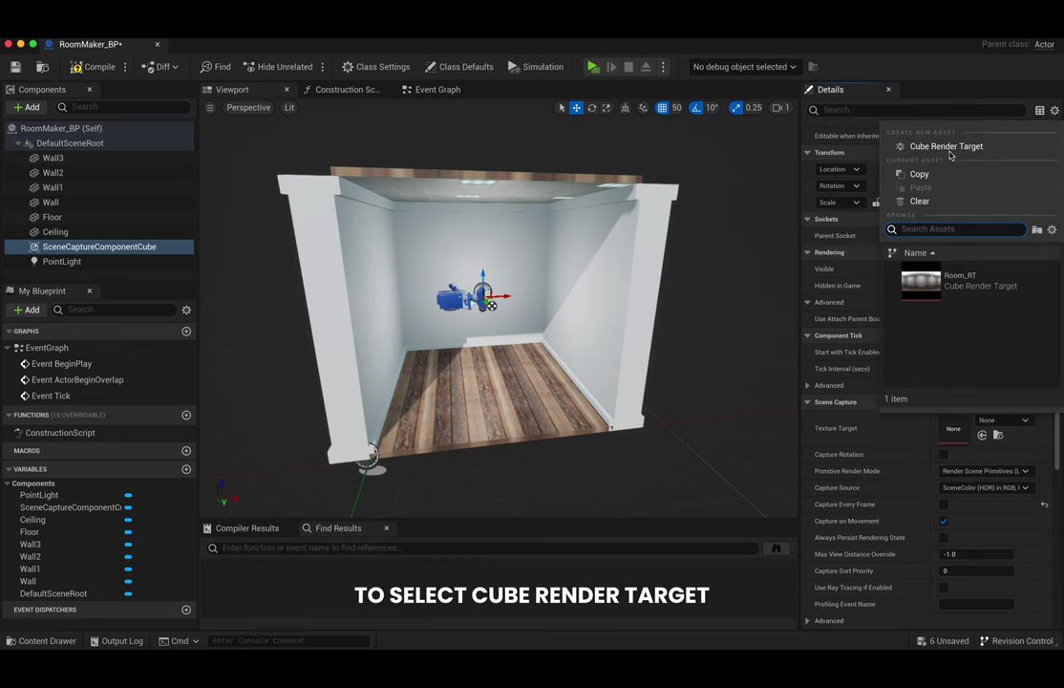
left_click(946, 146)
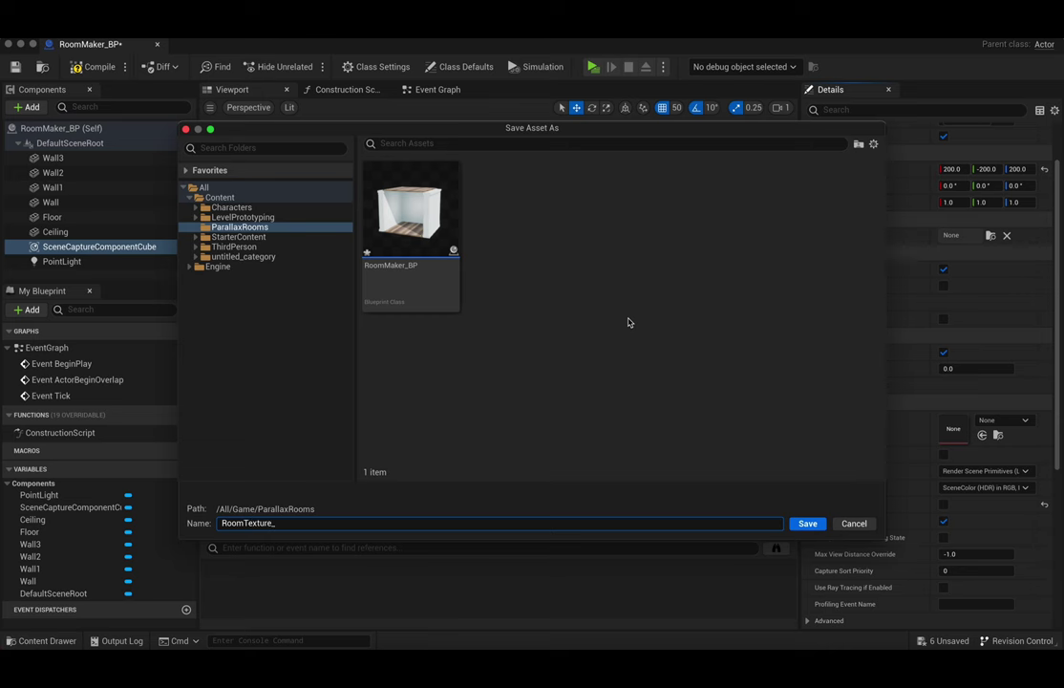
left_click(808, 523)
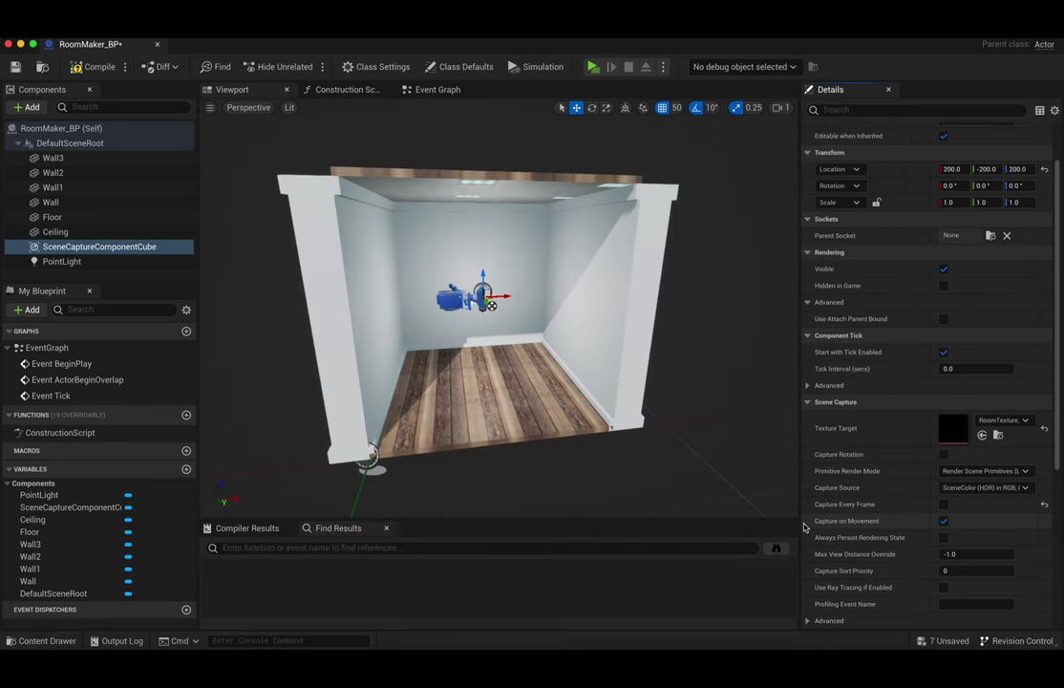
- Open the RoomTexture_T render target to check the captured room image, and return to the RoomMaker_BP blueprint
left_click(987, 436)
double_click(271, 523)
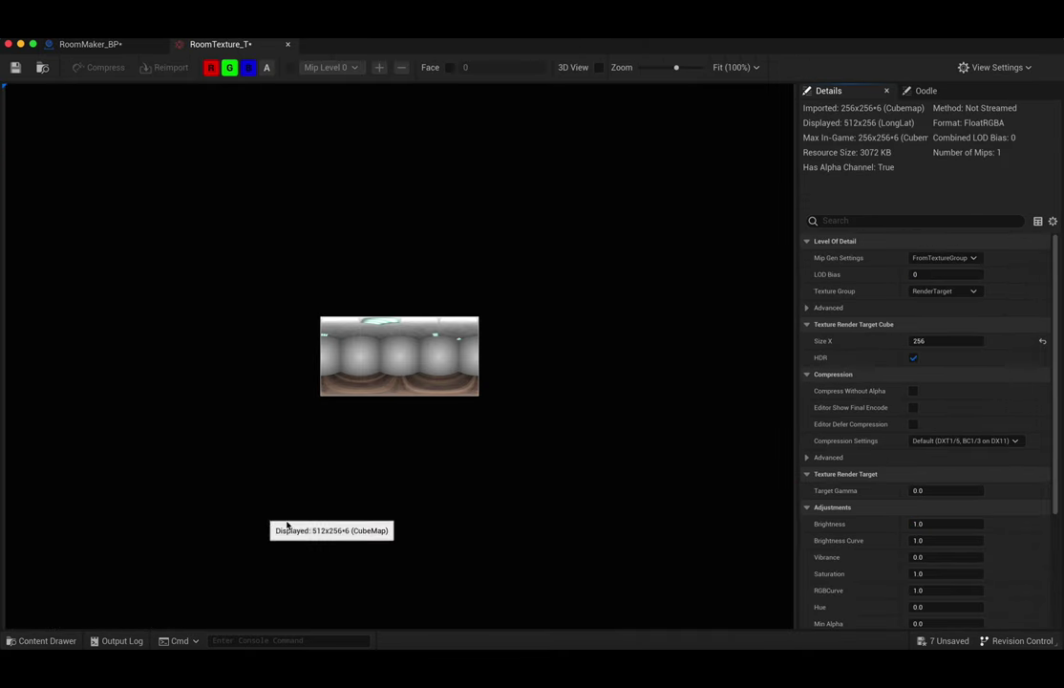
left_click(86, 44)
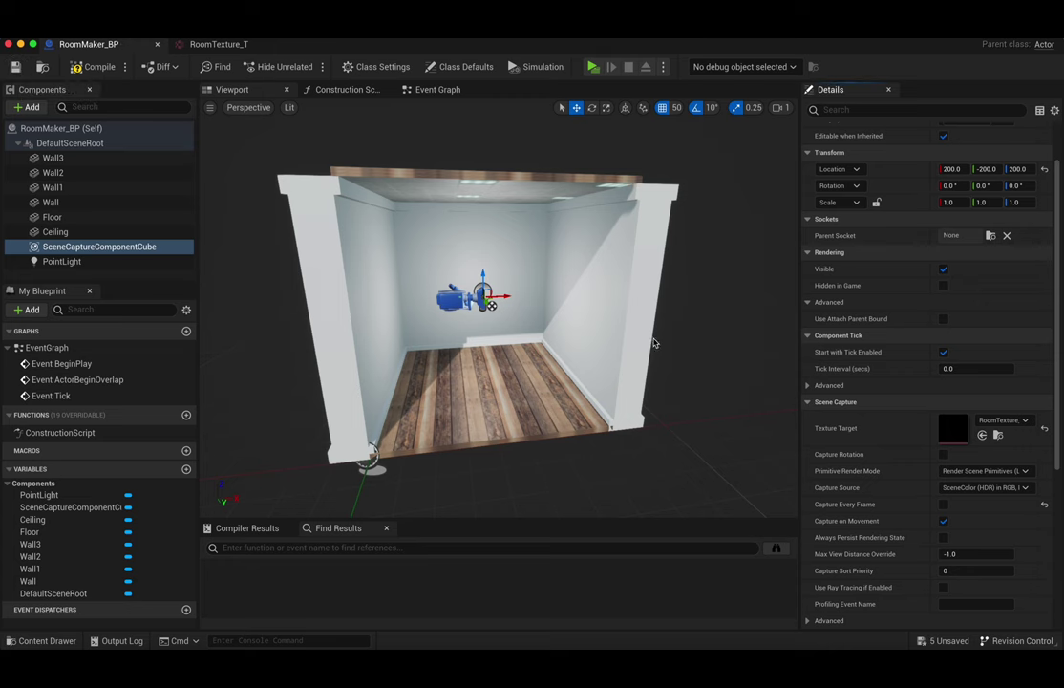
- Create a static texture from the RoomTexture_T cube render target, keeping its default name
key("ctrl+space")
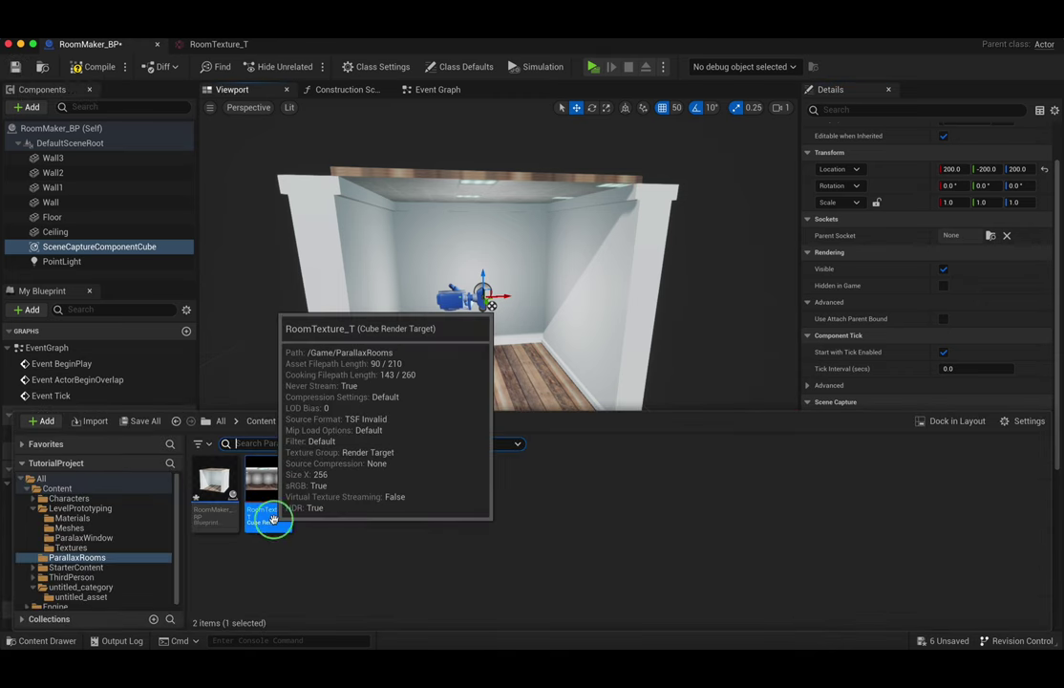
right_click(275, 524)
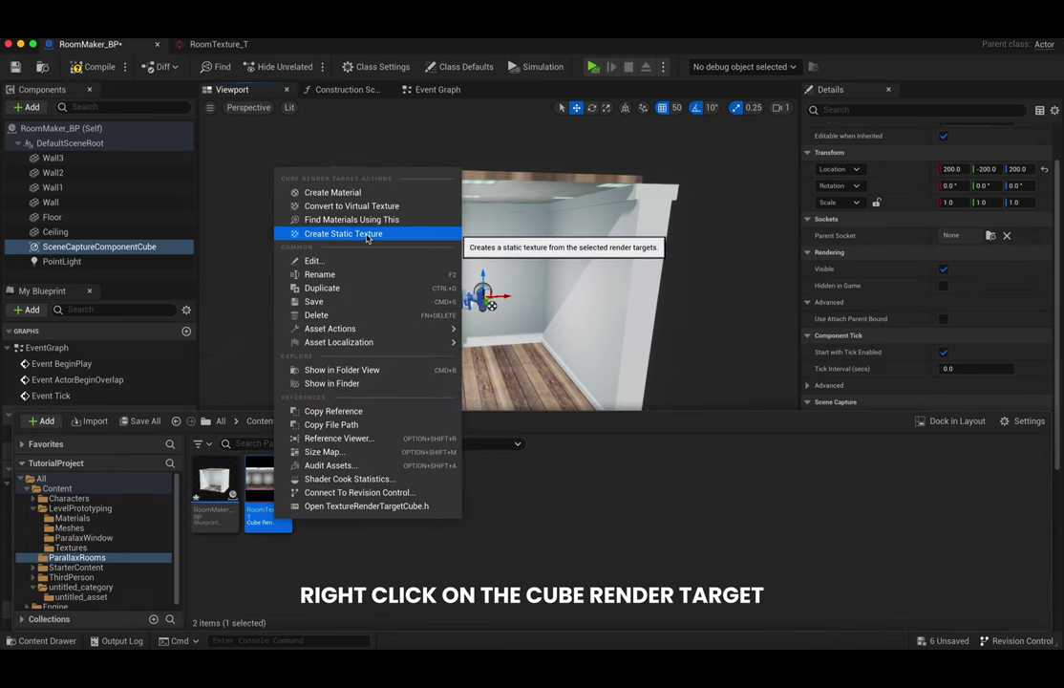
left_click(367, 238)
left_click(385, 533)
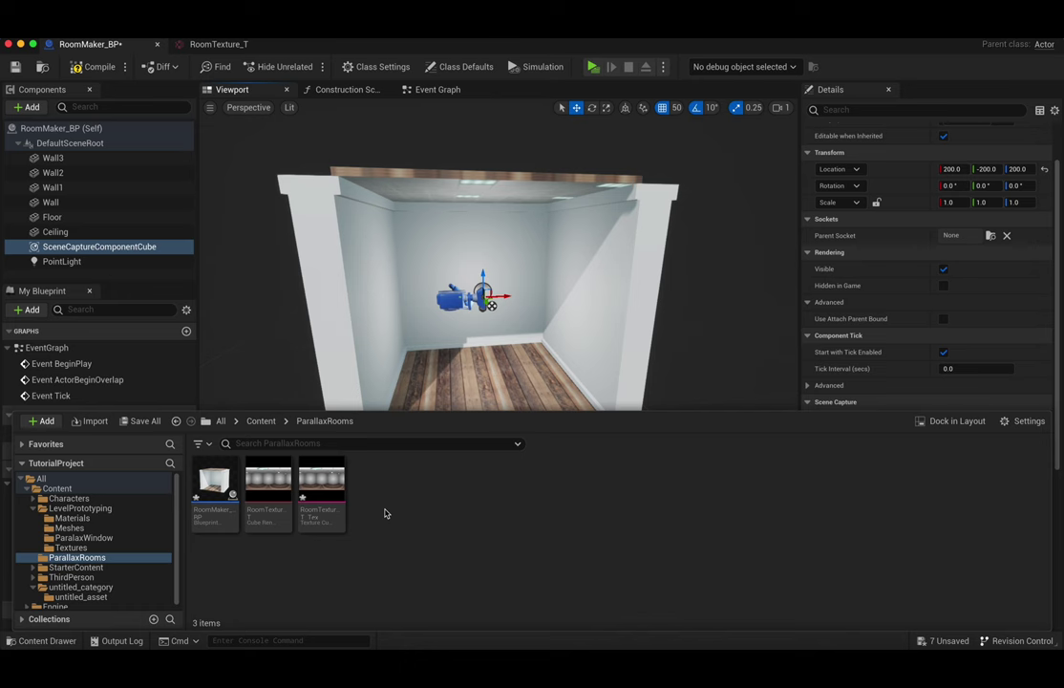
- Create a new material named CT_Interior_Master in the ParallaxRooms folder
right_click(385, 514)
left_click(445, 208)
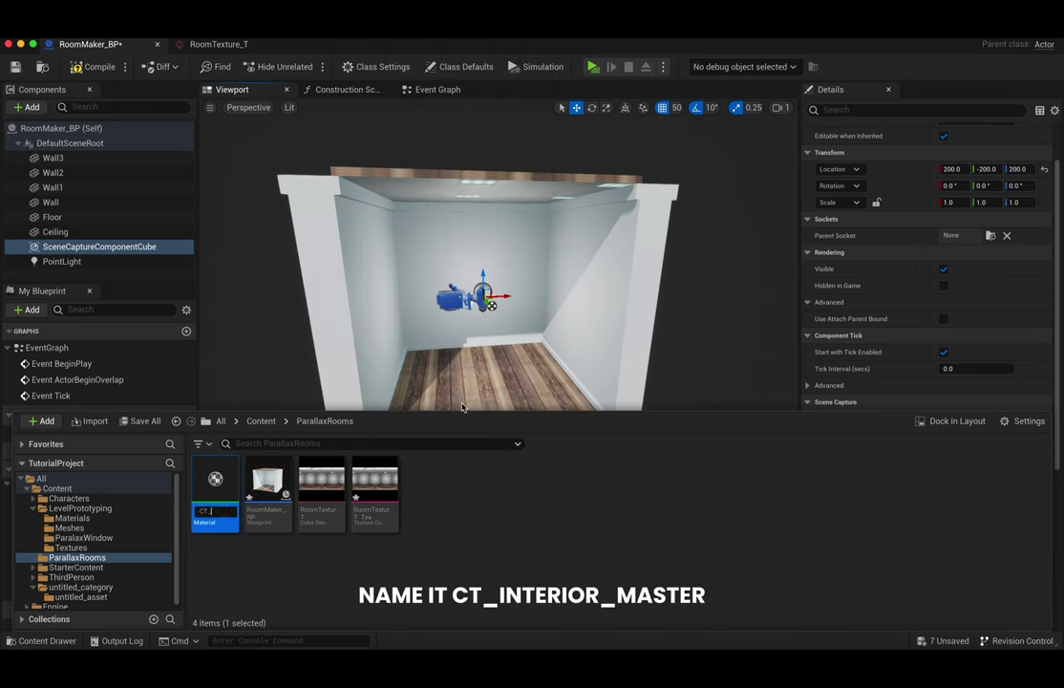
type("CT_Interior_Master")
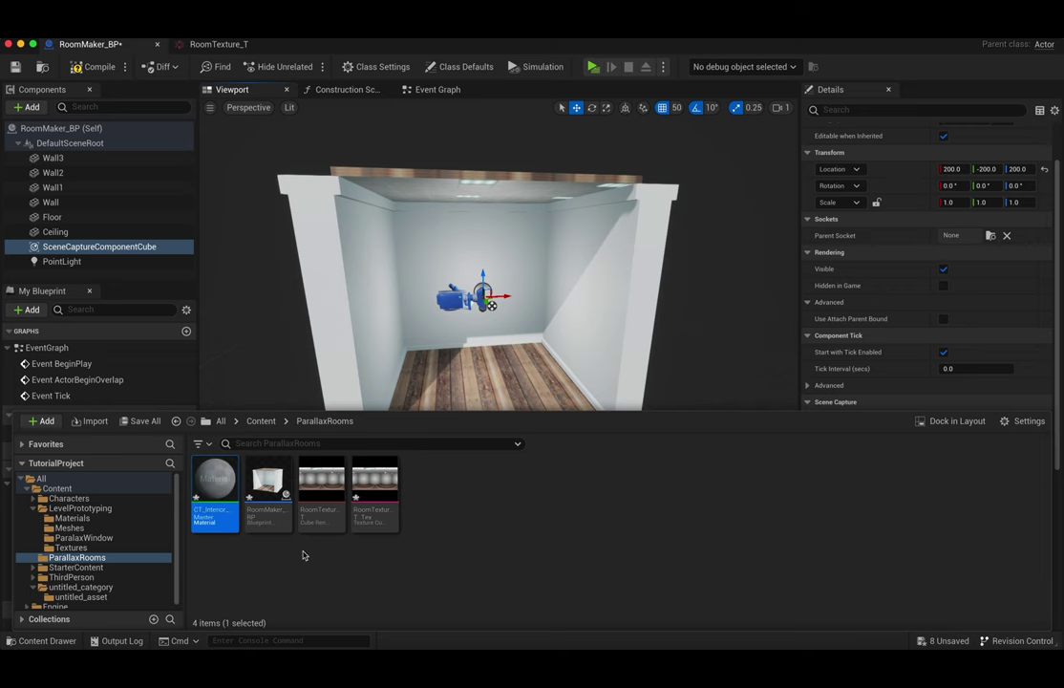
- Add an InteriorCubemap node to the CT_Interior_Master material graph and switch the material preview to a cube
double_click(213, 497)
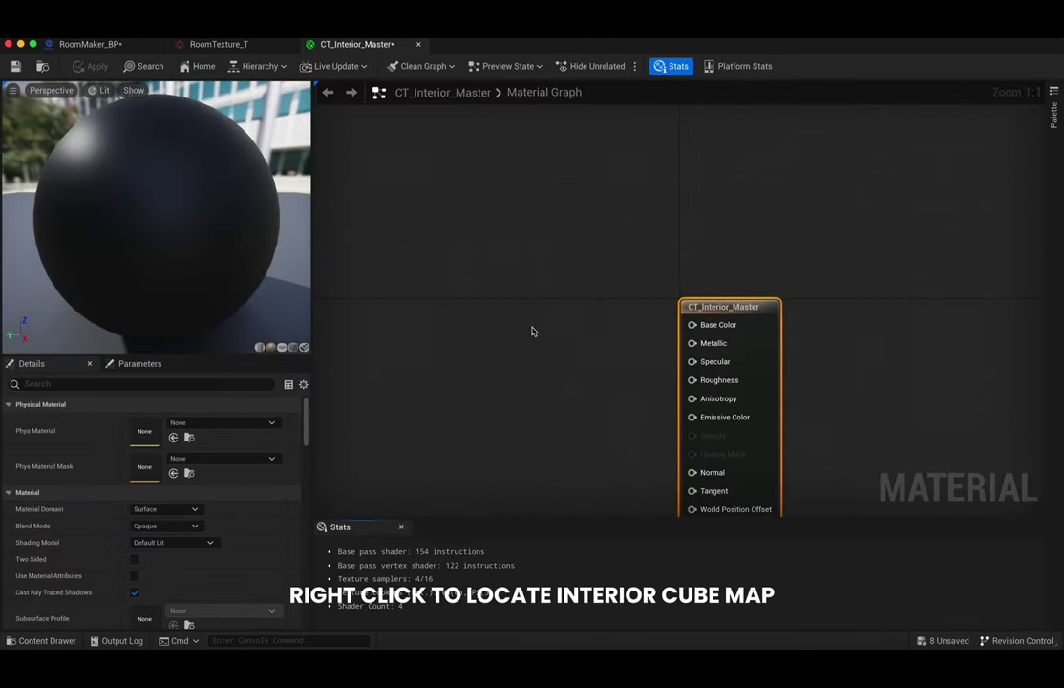
right_click(432, 305)
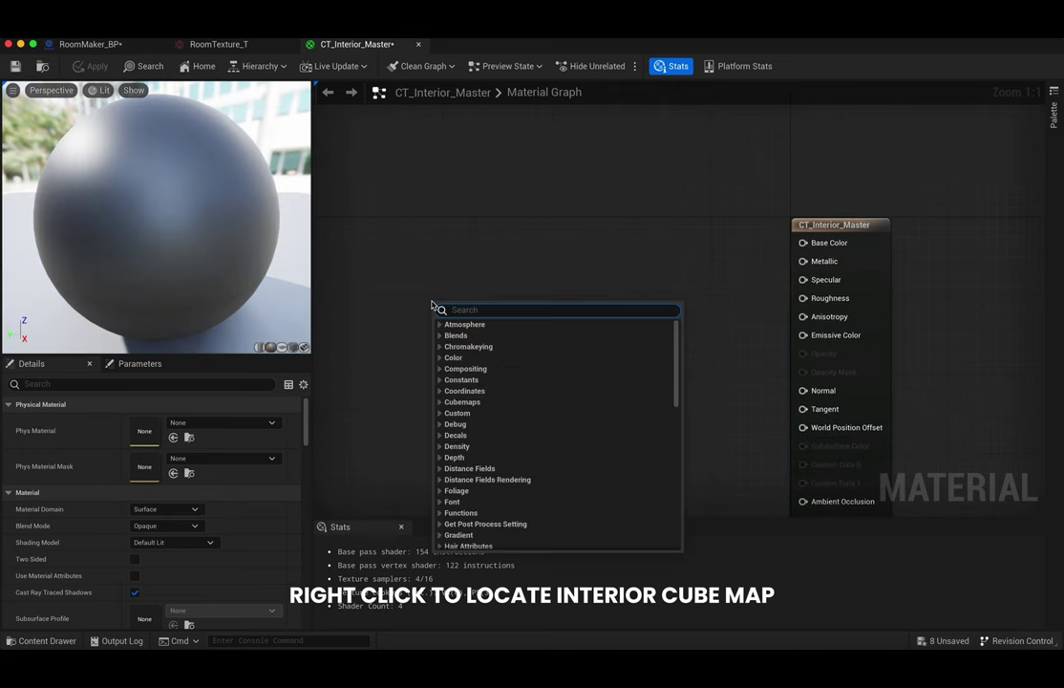
type("interior")
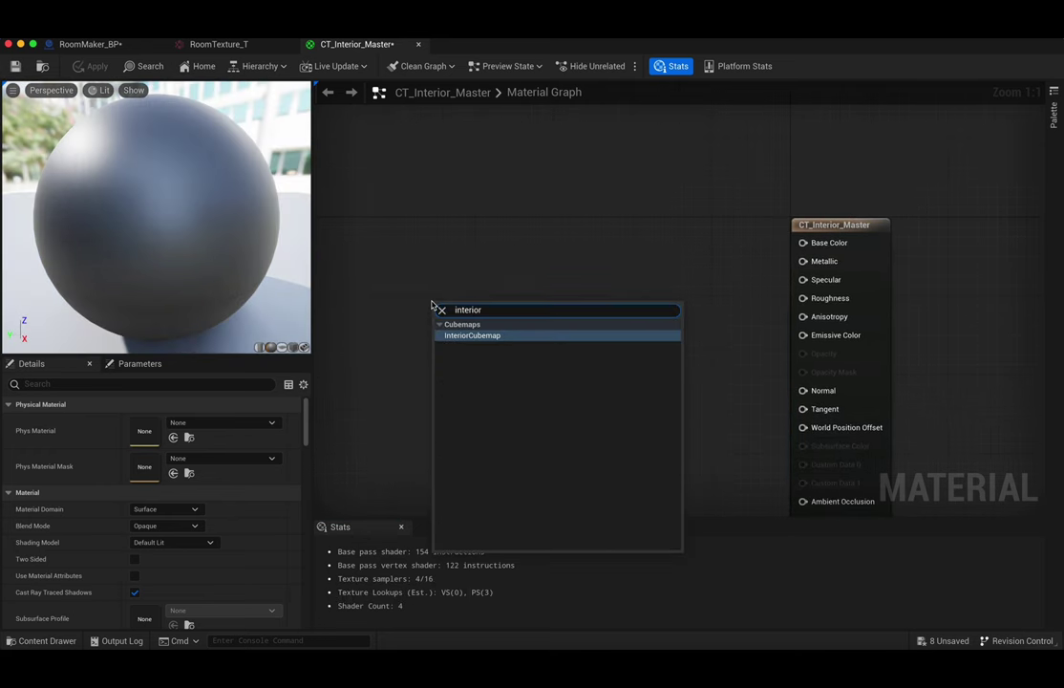
key("Return")
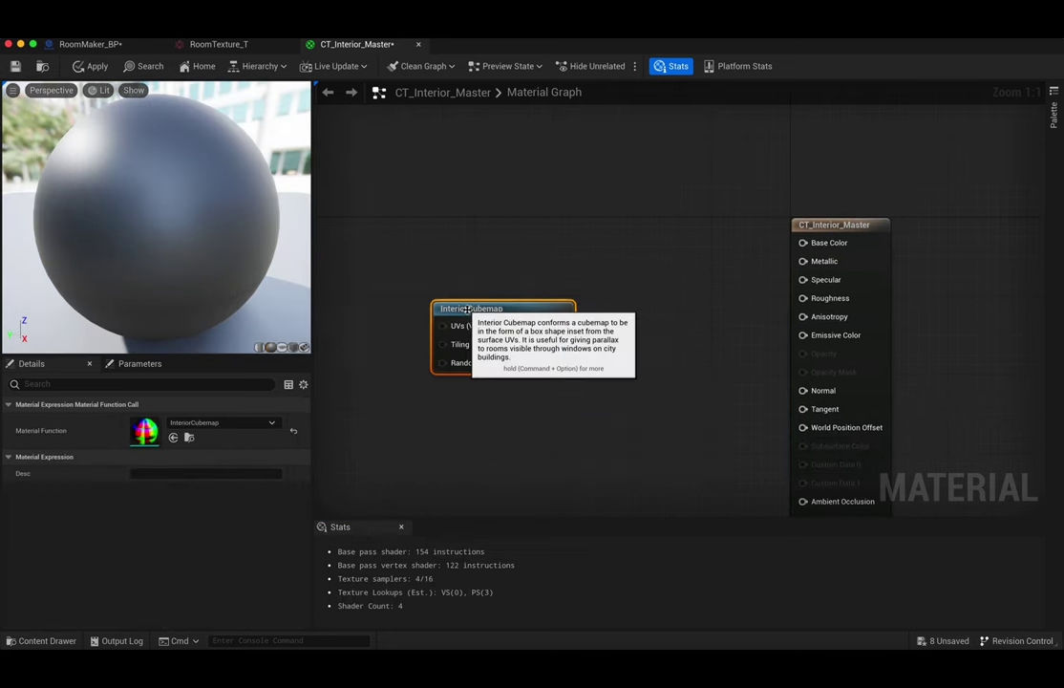
left_click_drag(449, 306, 421, 279)
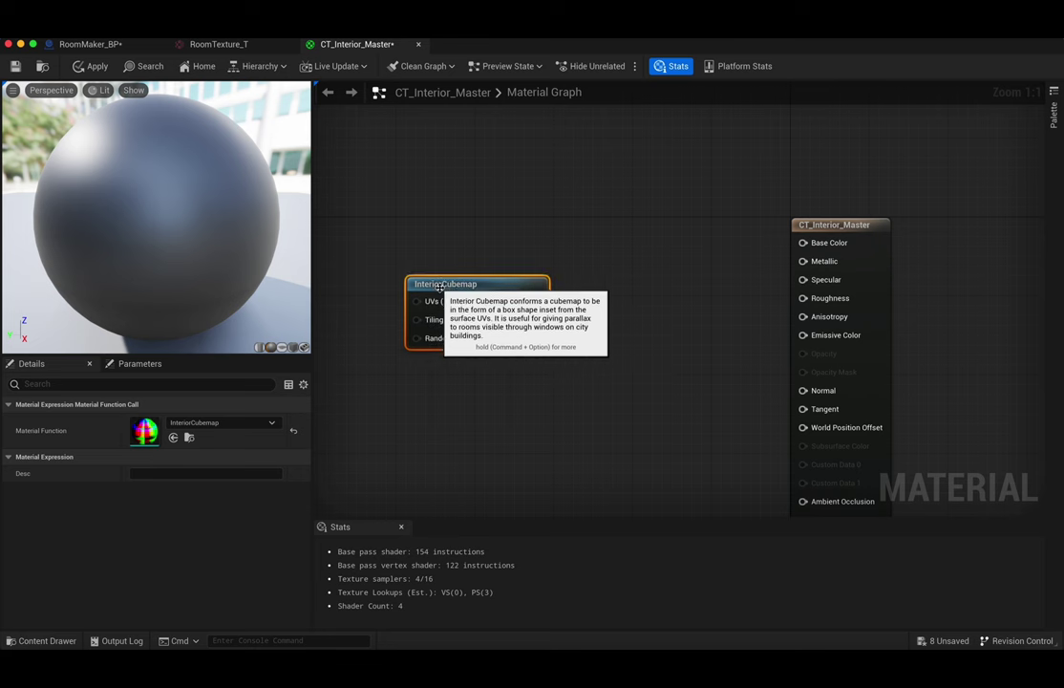
left_click(293, 347)
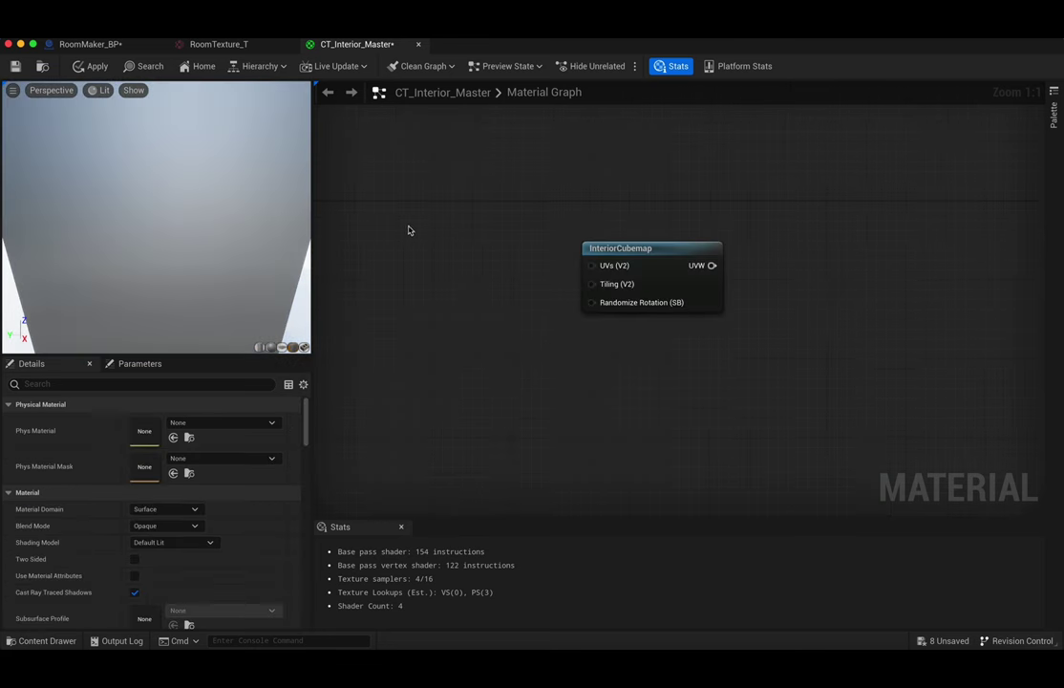
- Add a scalar parameter named X Tiling beside the InteriorCubemap node
key("s")
left_click(408, 229)
type("X Tiling")
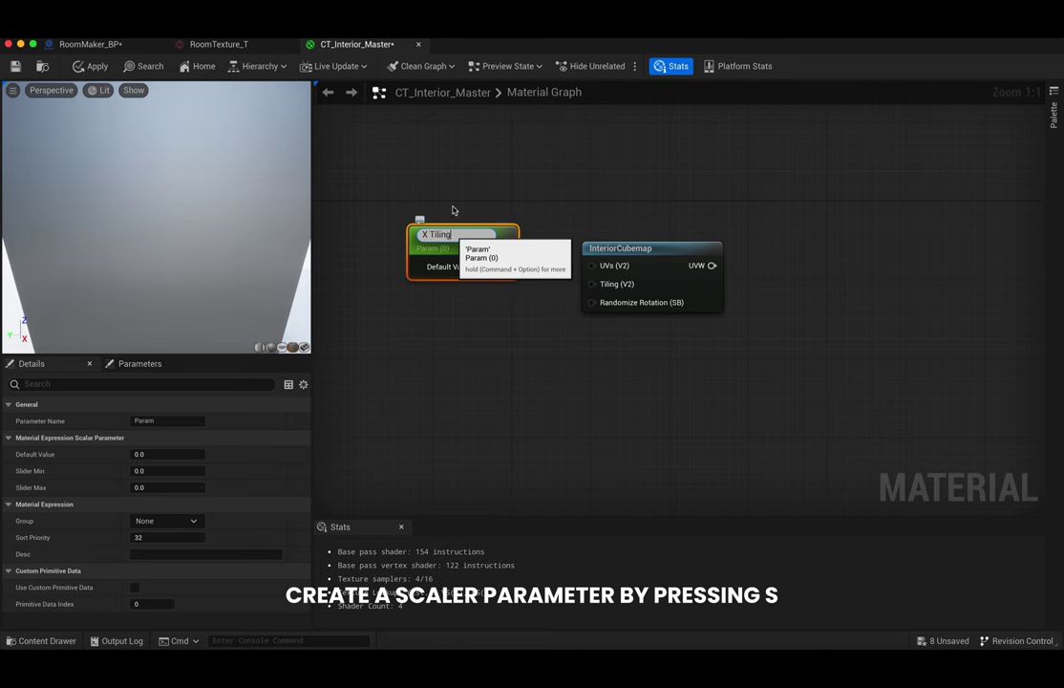
left_click(425, 327)
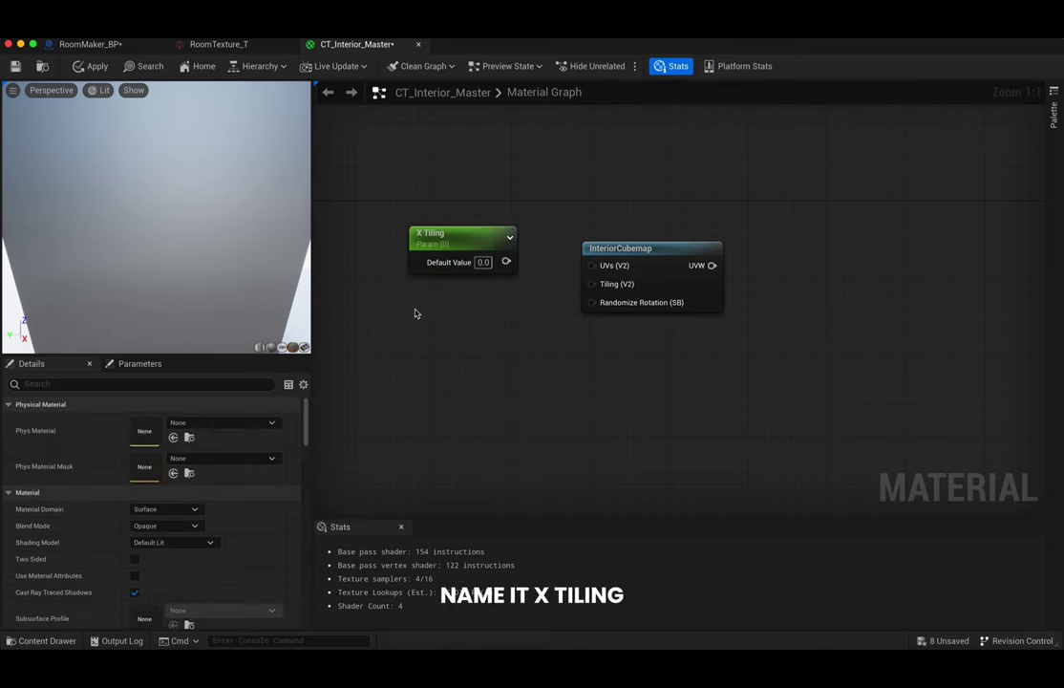
- Add a second scalar parameter named Y Tiling below the X Tiling node
left_click(412, 319)
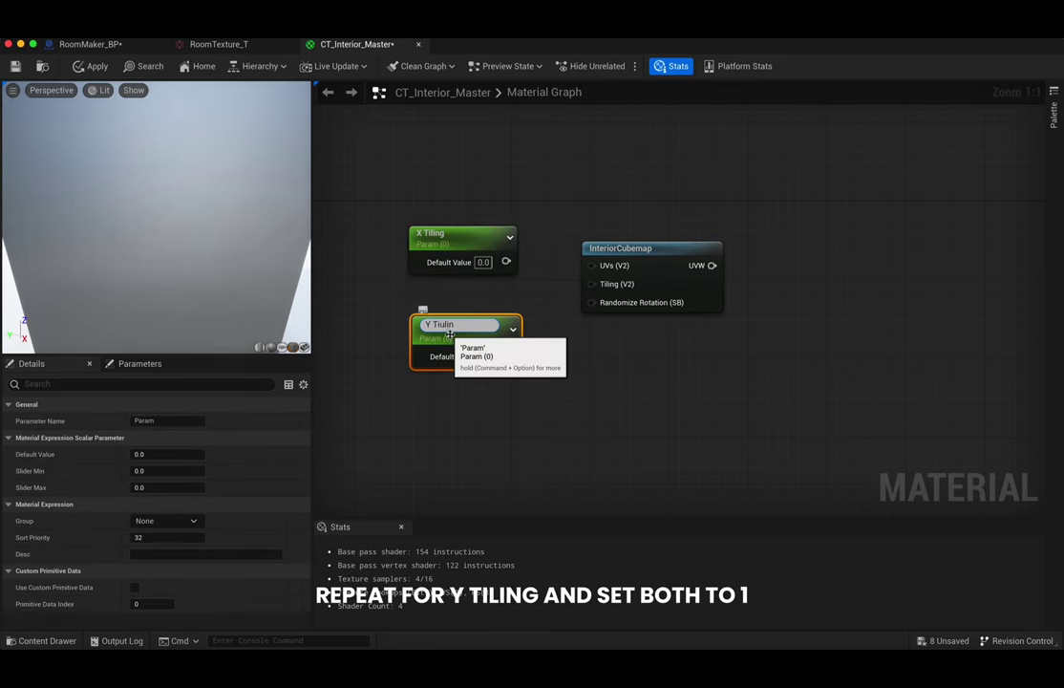
type("Y Tiling")
key("Return")
left_click(465, 437)
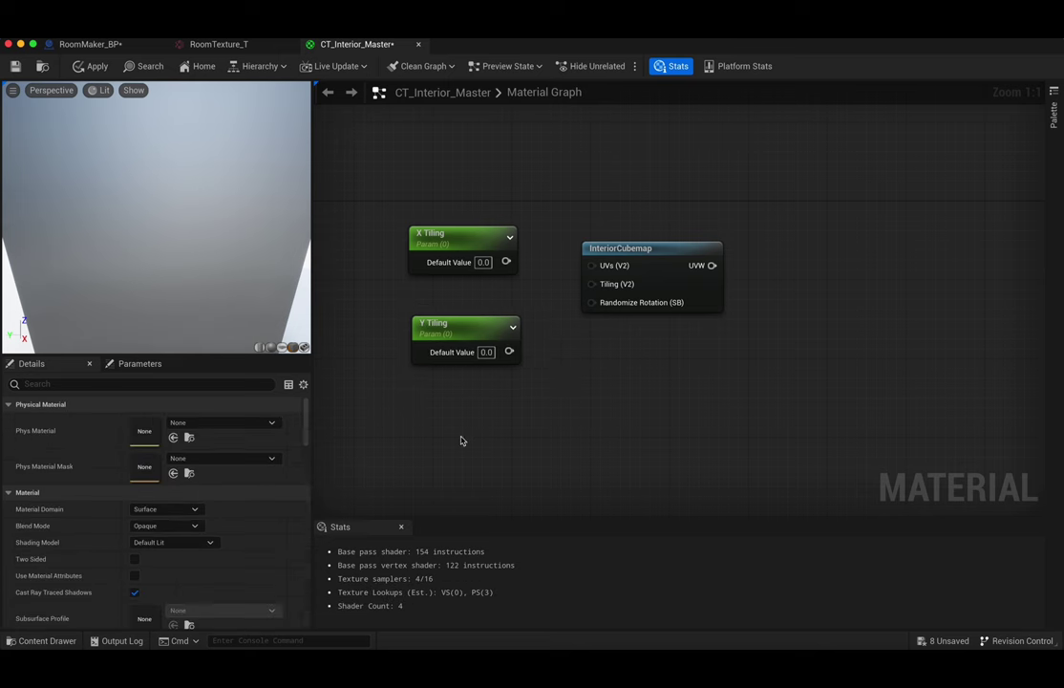
- Set the default values of both X Tiling and Y Tiling to 1
left_click(483, 261)
type("1")
key("Return")
left_click(487, 352)
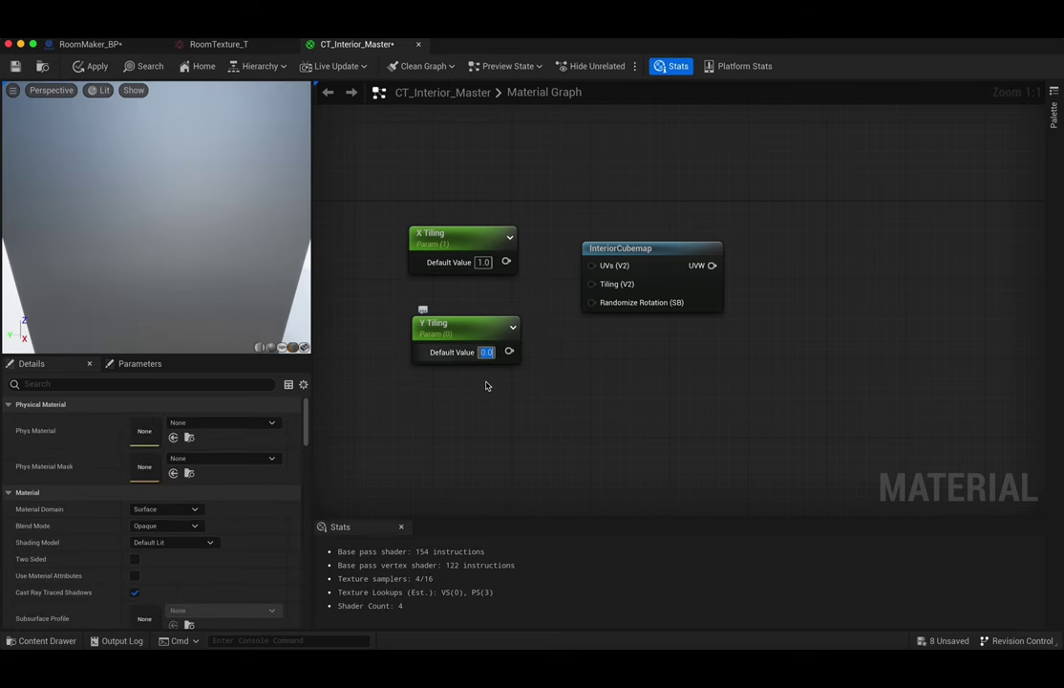
type("1")
key("Return")
- Move the X Tiling and Y Tiling nodes together farther from InteriorCubemap to make room for another node
left_click_drag(323, 180, 485, 372)
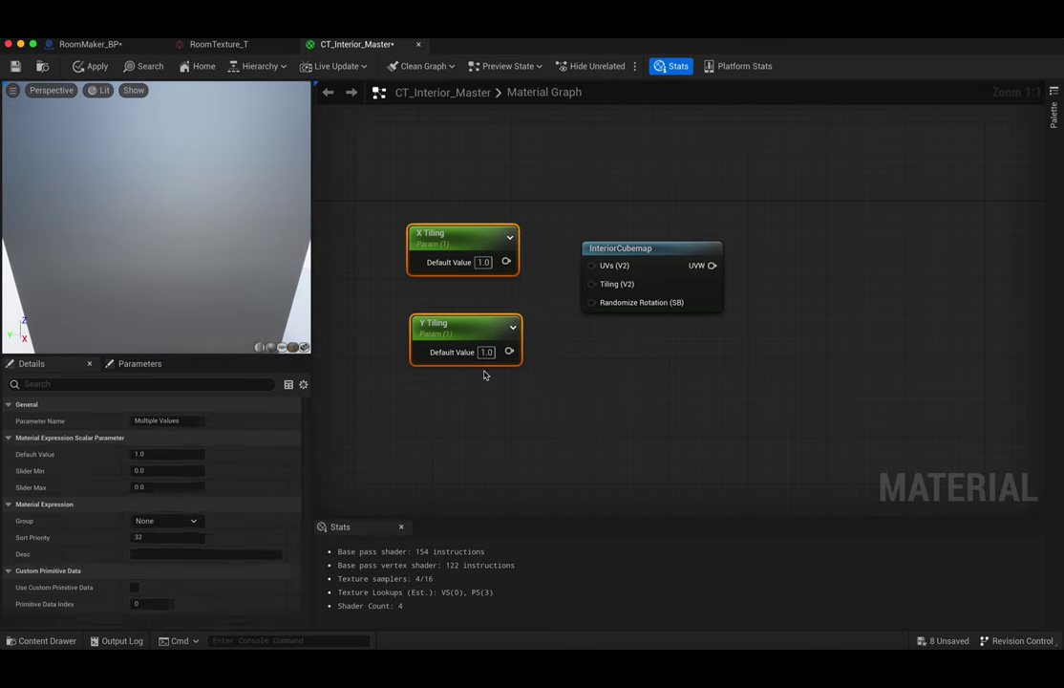
left_click_drag(482, 330, 351, 331)
left_click(439, 295)
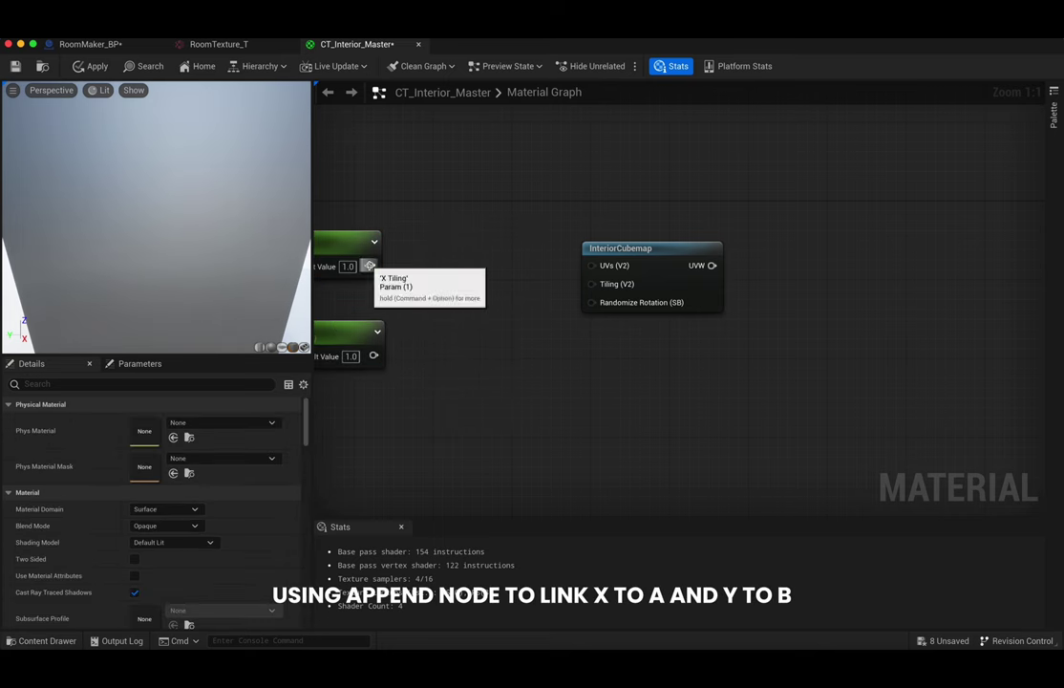
- Add an AppendVector node with X Tiling in A and Y Tiling in B, feeding the Tiling input of InteriorCubemap
left_click_drag(370, 266, 462, 303)
type("append")
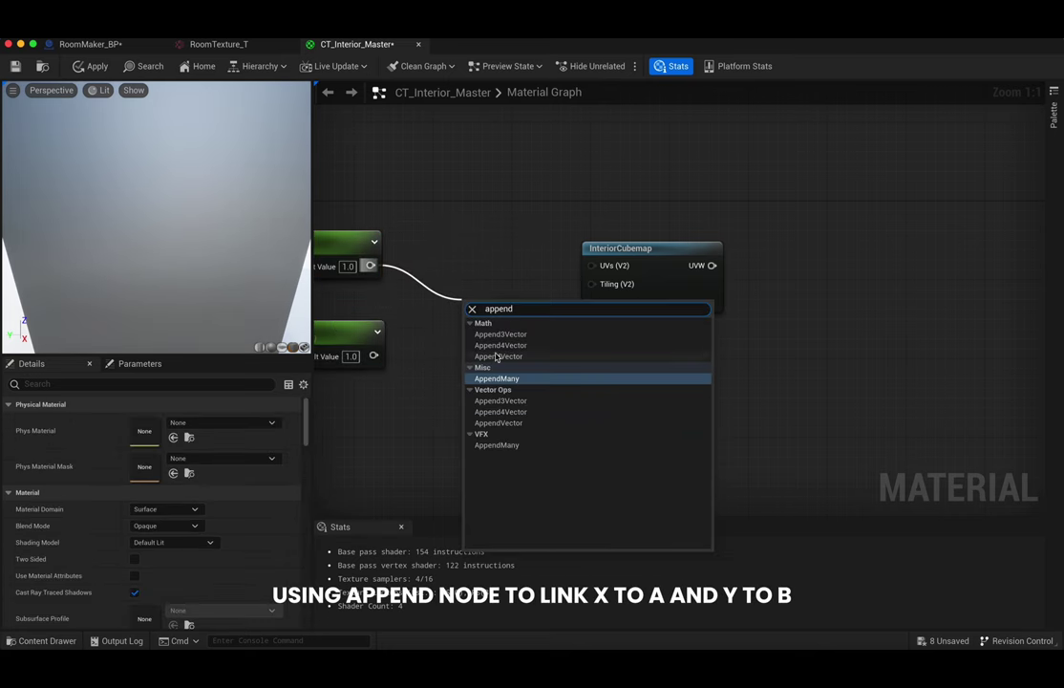
left_click(498, 356)
left_click_drag(472, 344, 373, 355)
left_click_drag(507, 326, 507, 436)
- Add a StaticBoolParameter named Randomize, enabled by default, for the Randomize Rotation input of InteriorCubemap
type("static")
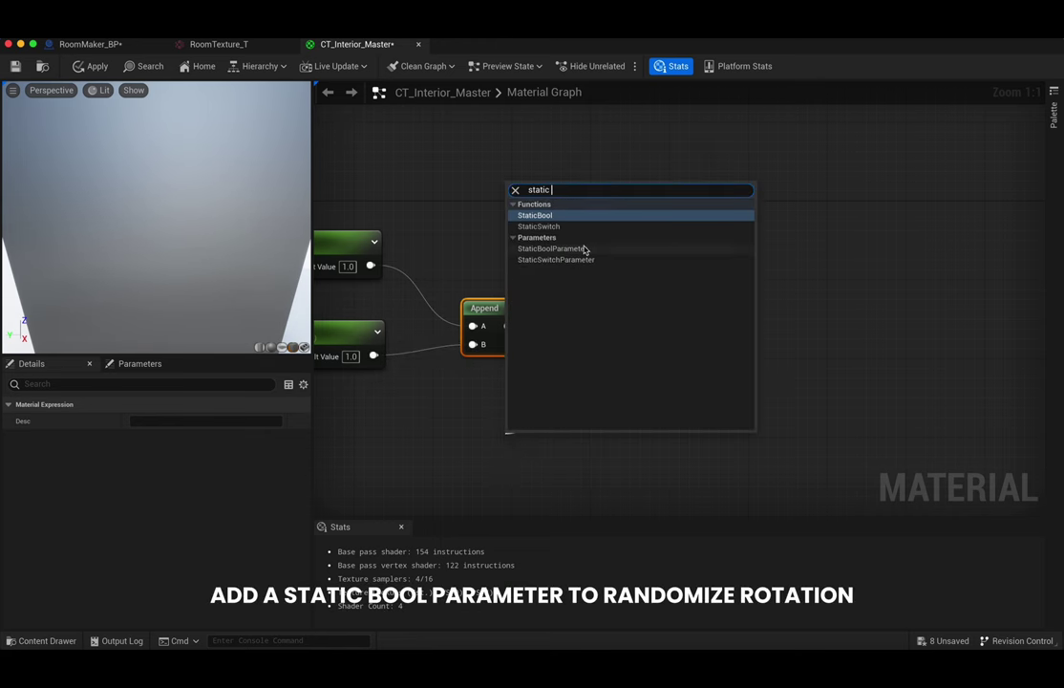
left_click(571, 248)
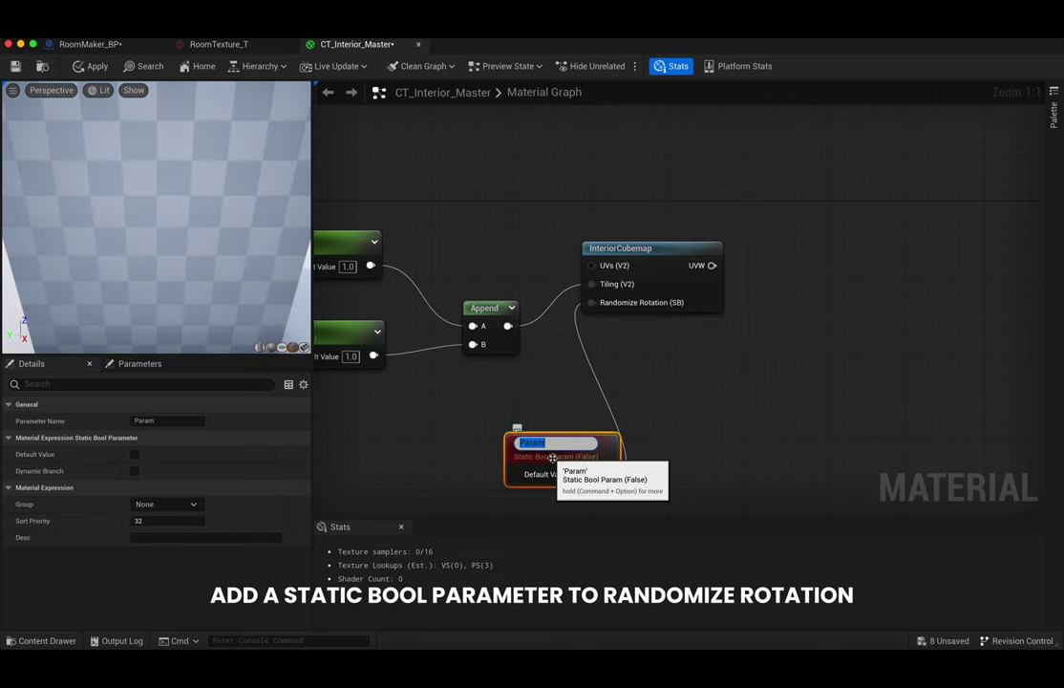
type("Randomize")
left_click(566, 413)
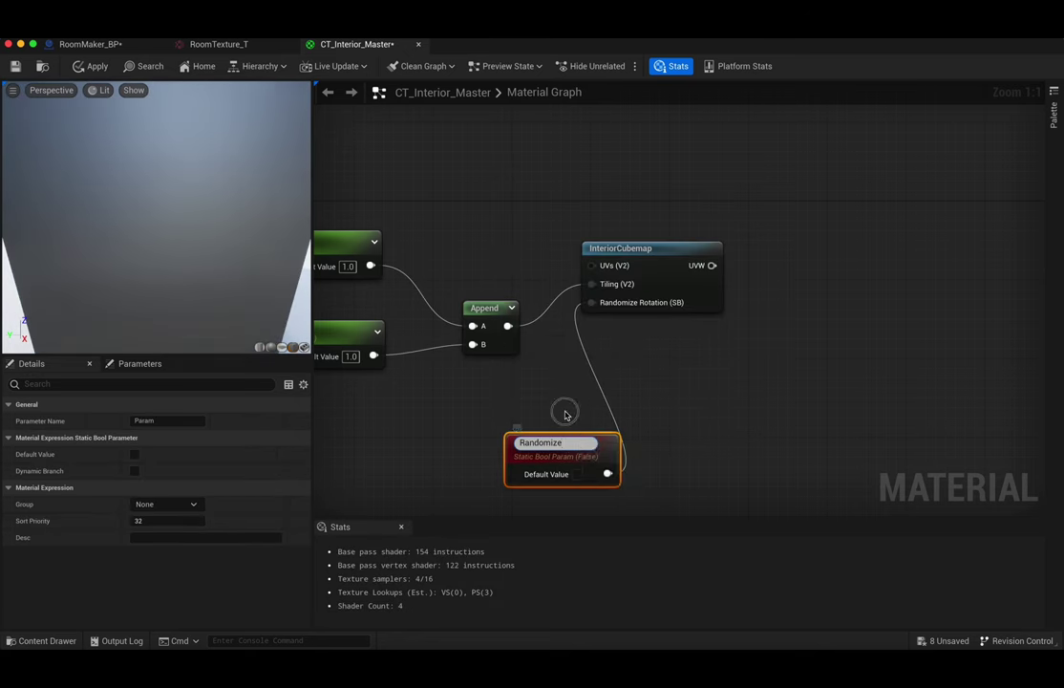
left_click(576, 469)
- Tidy the graph by placing the Randomize node below Y Tiling and moving the Append node level with InteriorCubemap
left_click_drag(584, 446, 395, 434)
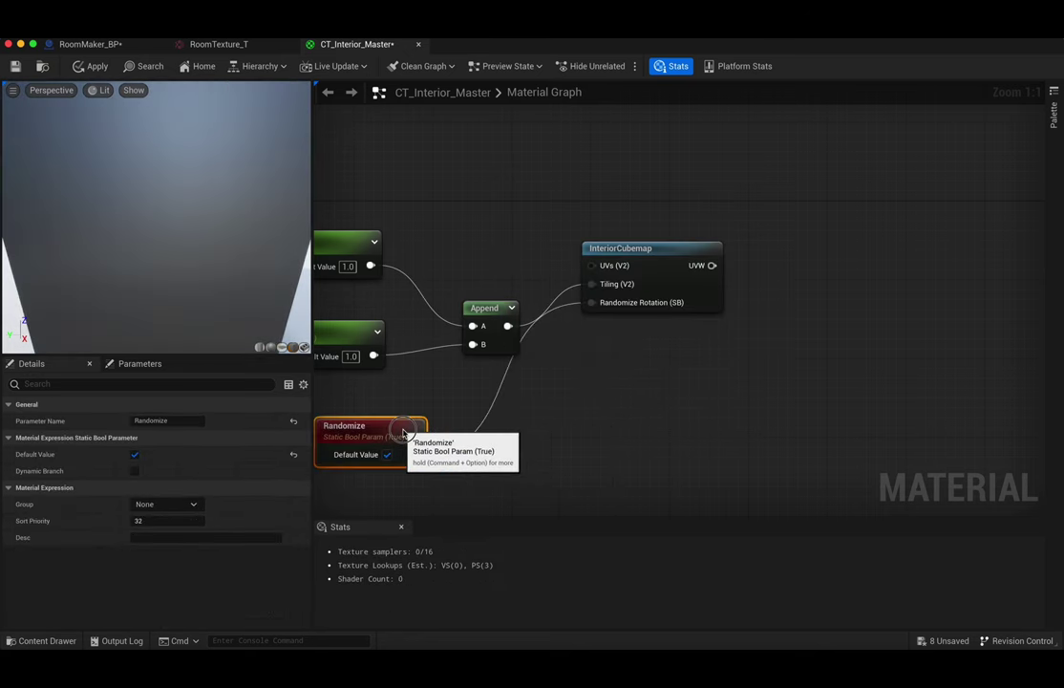
left_click(583, 414)
left_click_drag(485, 308, 465, 248)
left_click(626, 387)
- Bring the RoomTexture_T_Tex cube texture into the graph beside InteriorCubemap and convert it to a parameter named RoomTexture
key("ctrl+space")
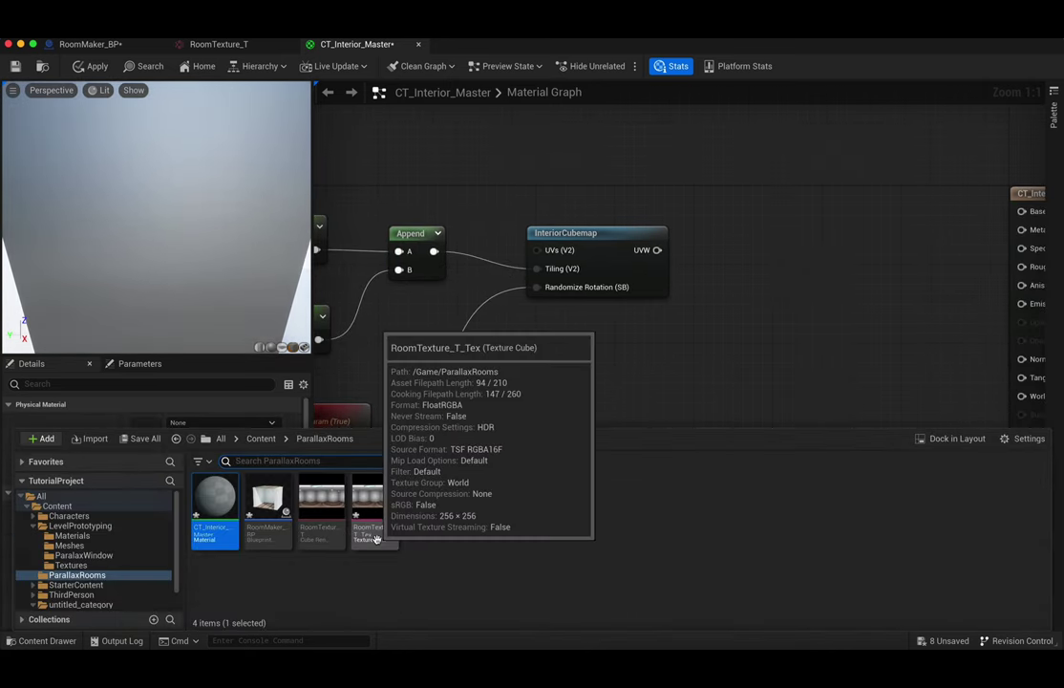
left_click_drag(375, 520, 770, 225)
right_click(843, 234)
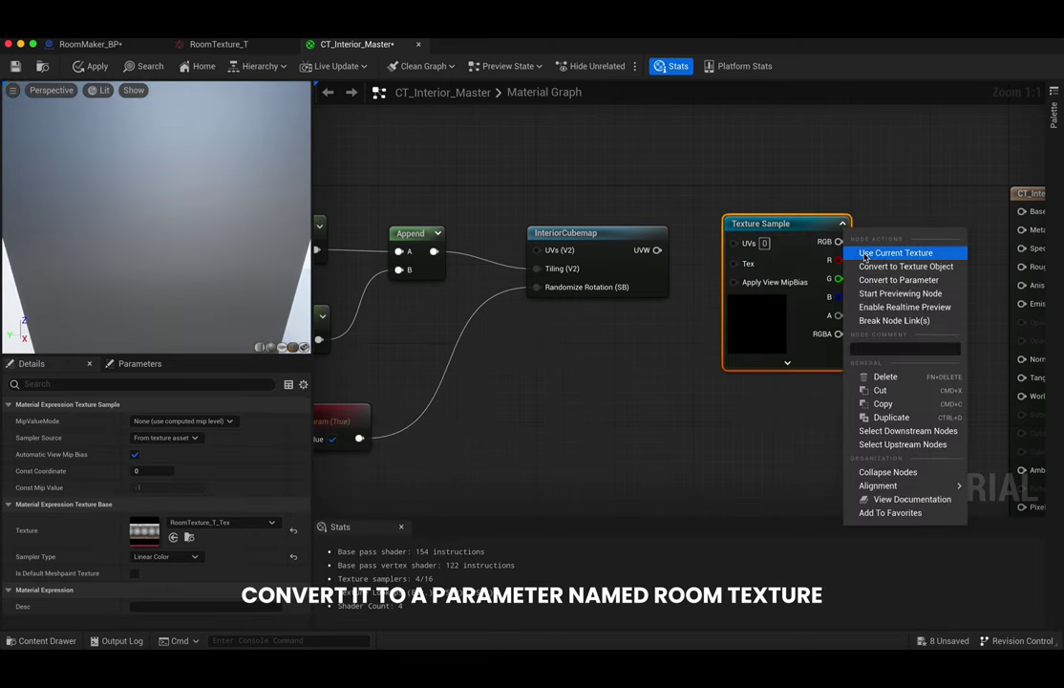
left_click(874, 280)
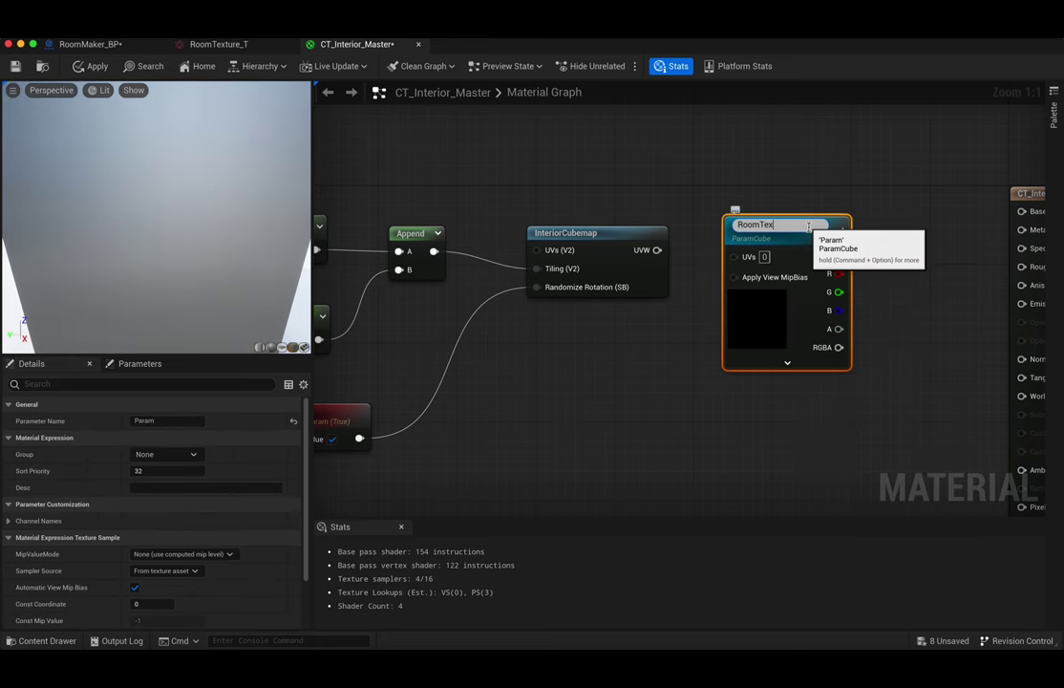
type("RoomTexture")
left_click(683, 250)
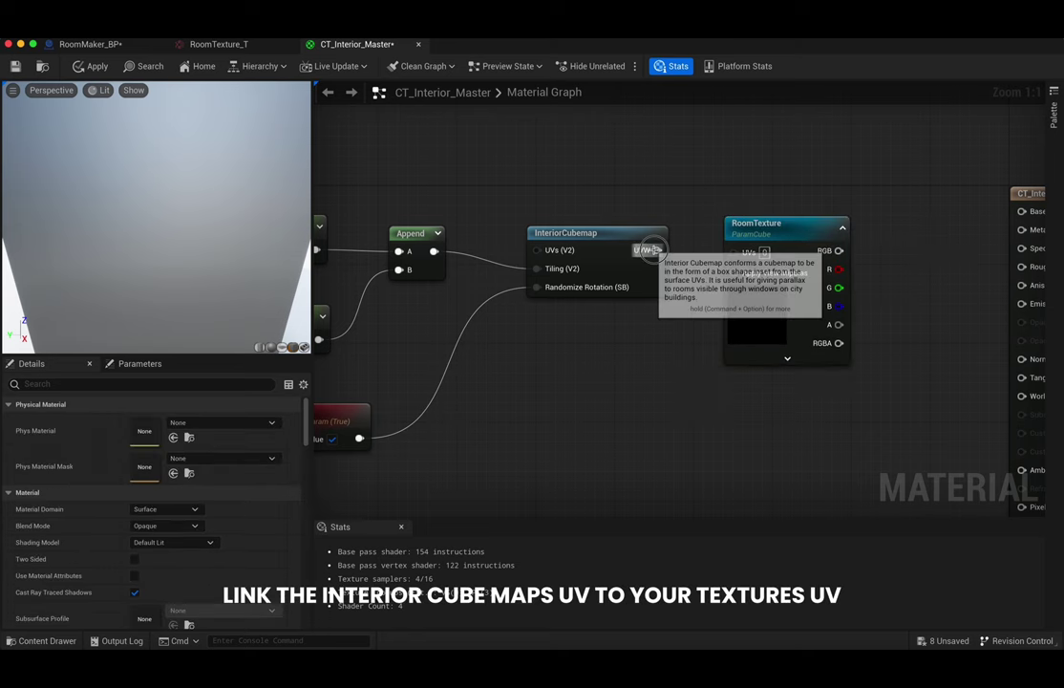
- Connect InteriorCubemap's UVW to RoomTexture's UVs and RoomTexture's RGB to Base Color, and save the CT_Interior_Master material
left_click_drag(670, 252, 741, 252)
left_click_drag(837, 250, 1020, 214)
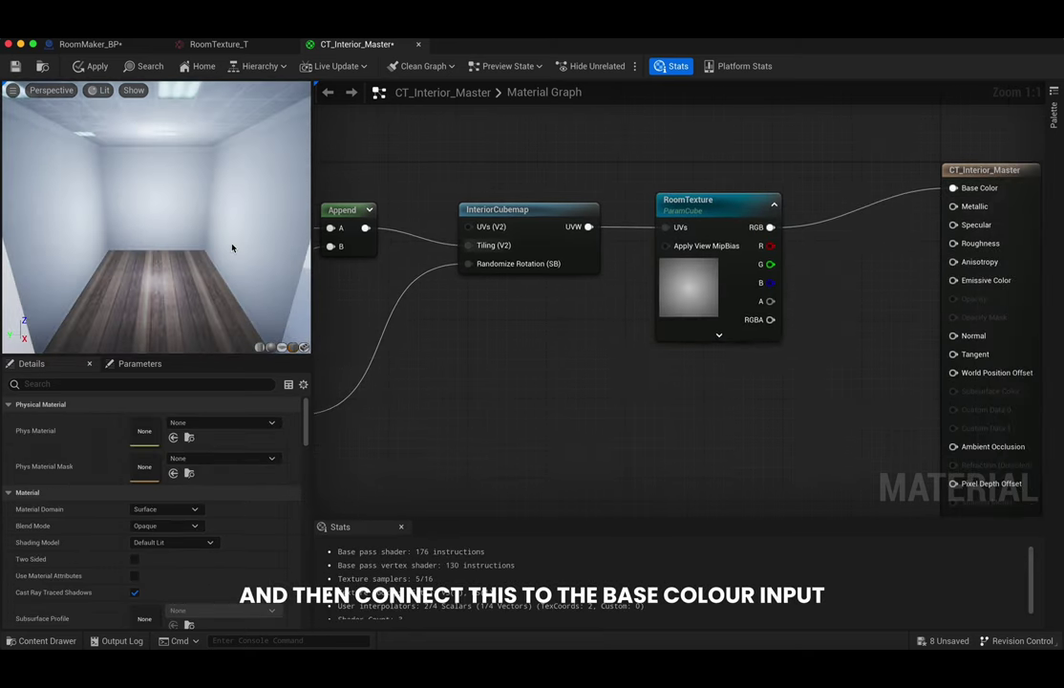
mouse_move(142, 240)
left_mouse_down()
mouse_move(114, 240)
mouse_move(142, 240)
left_mouse_up()
scroll(142, 240, "down", 3)
left_click(15, 66)
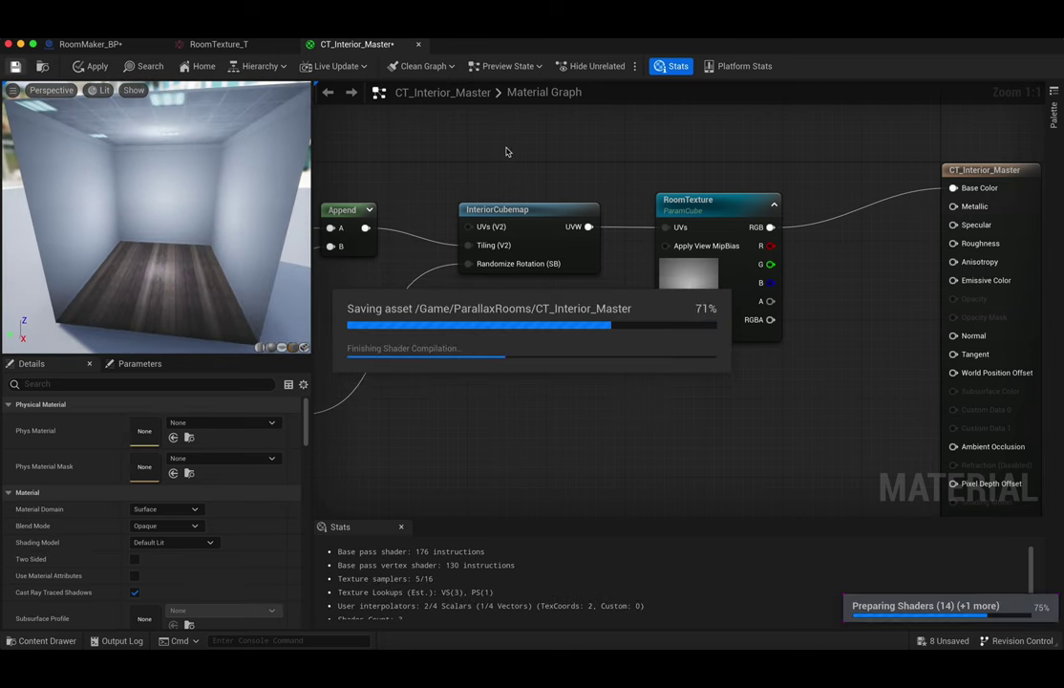
- Open the BrickWall_SM static mesh from the untitled_asset folder and assign CT_Interior_Master to its CubeMap material slot
key("ctrl+space")
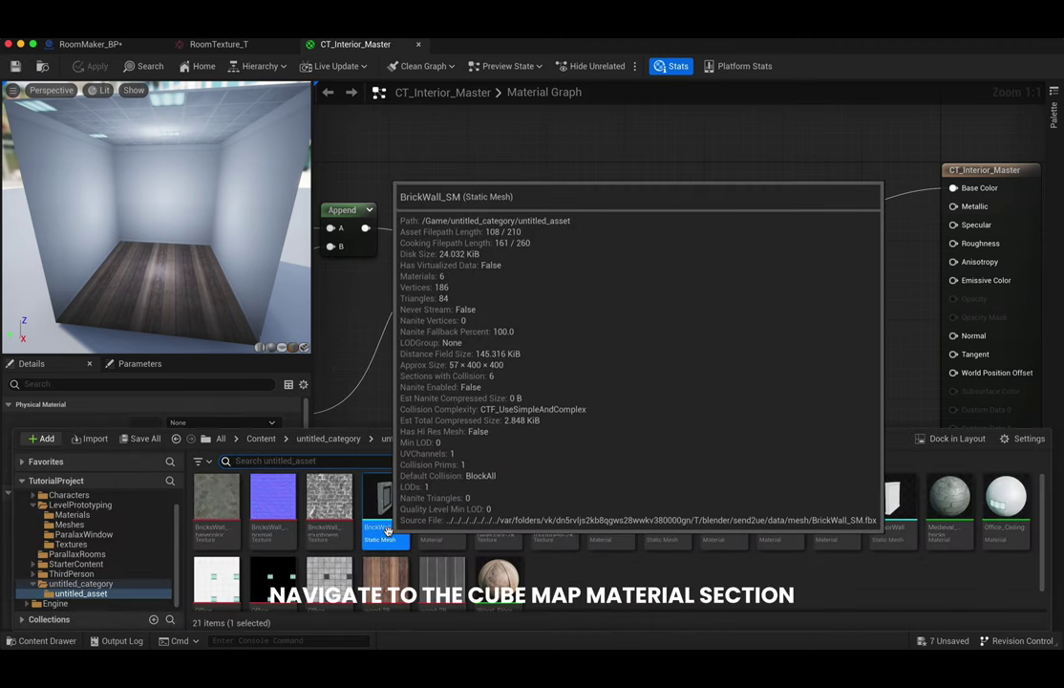
double_click(386, 520)
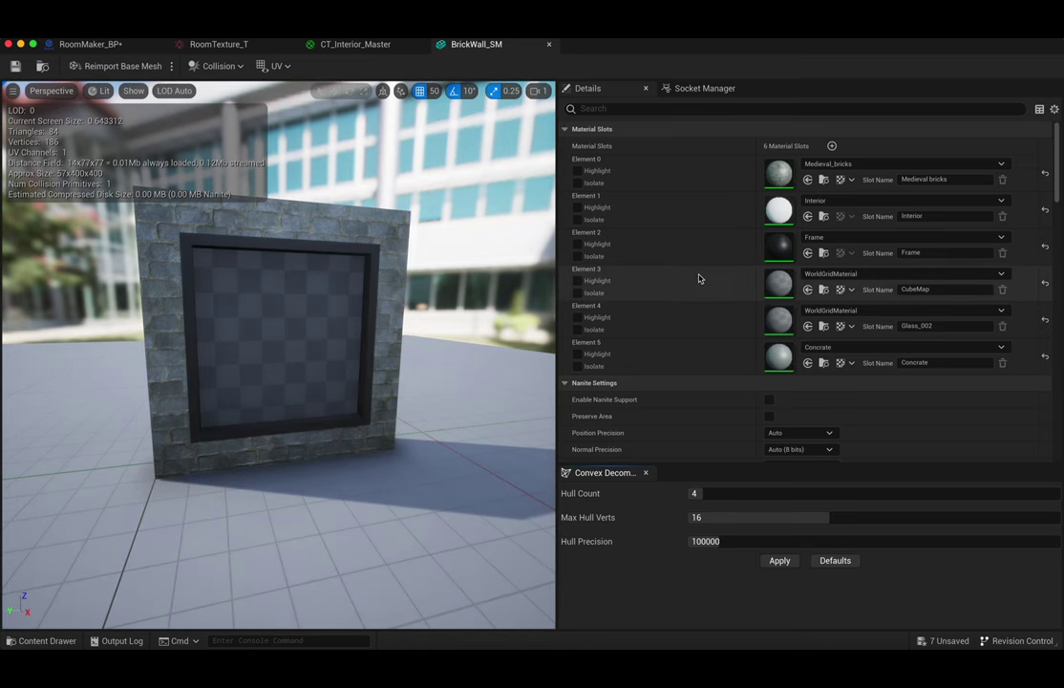
left_click(853, 274)
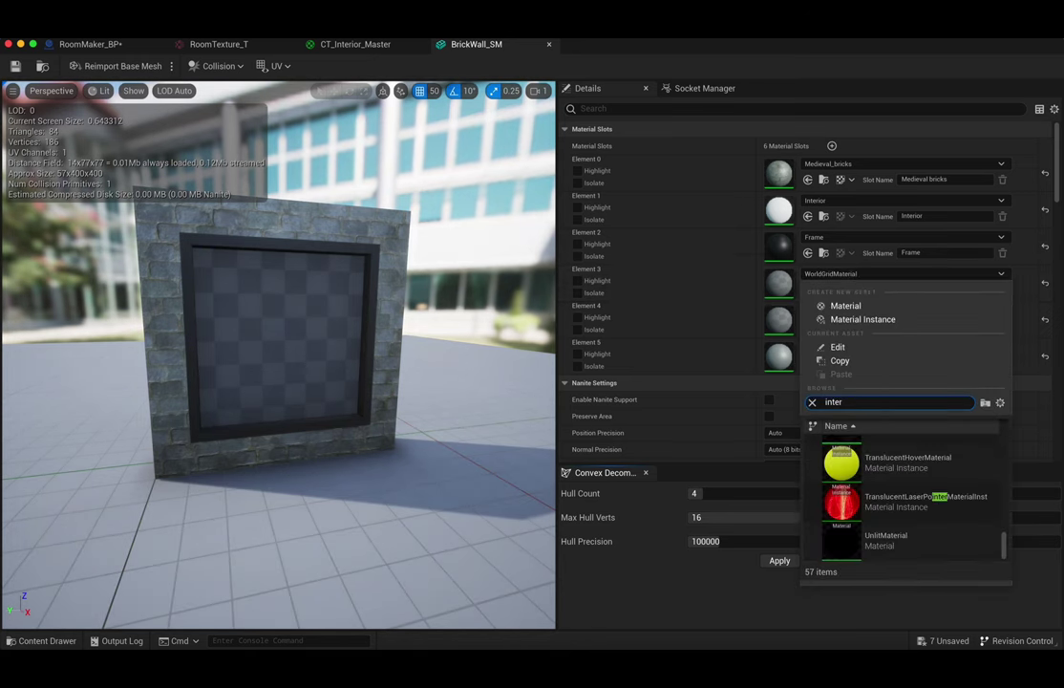
type("interior mas")
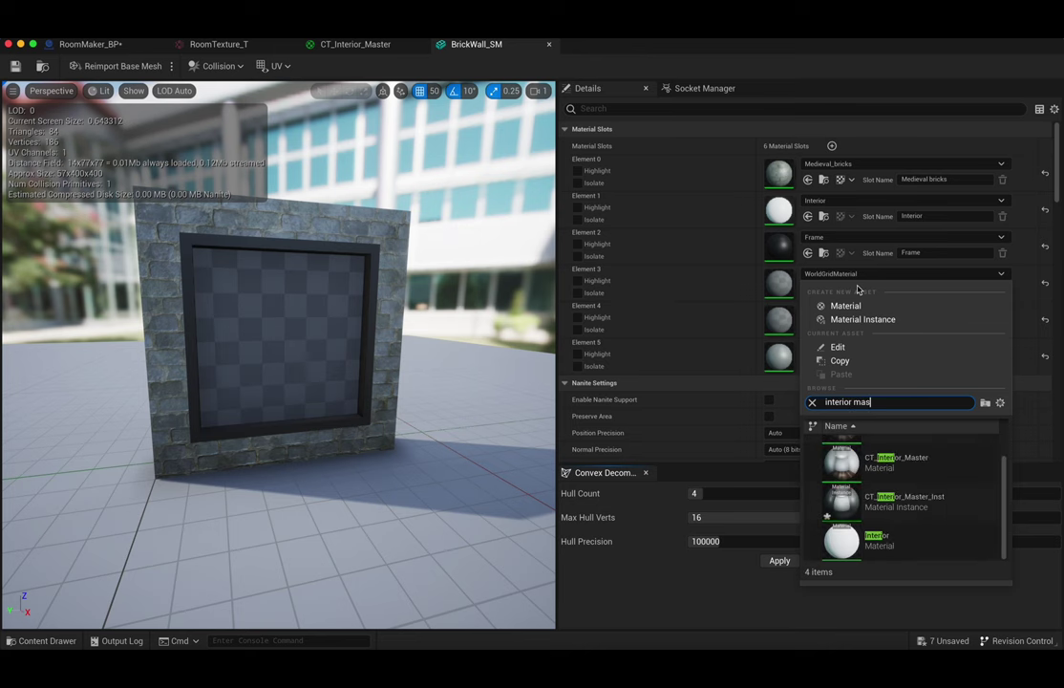
left_click(957, 503)
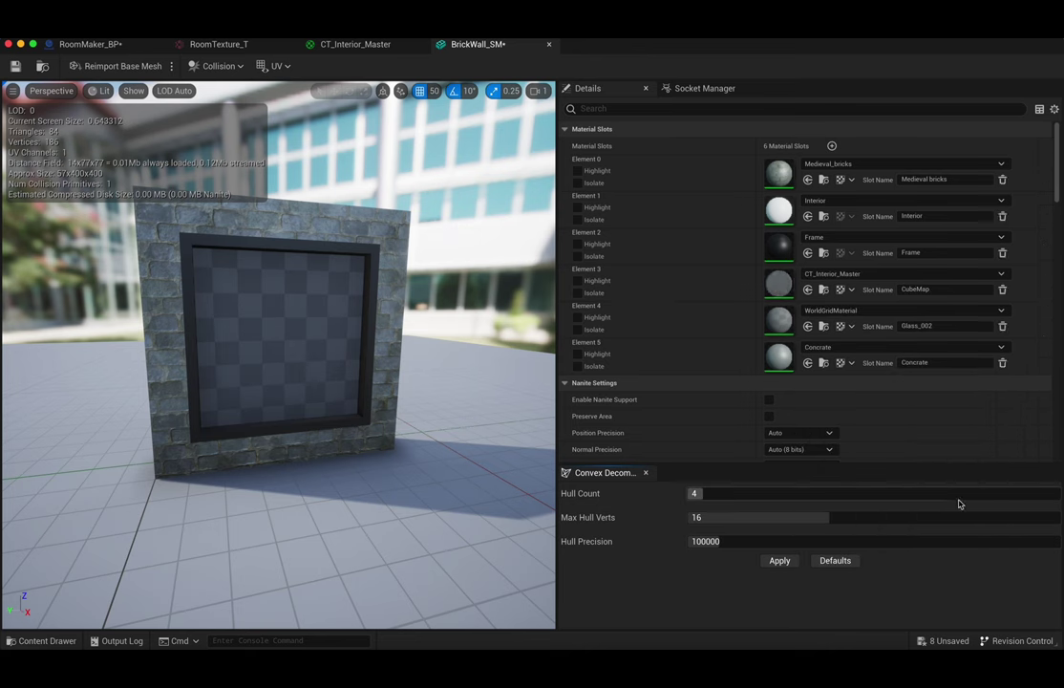
left_click_drag(358, 382, 361, 387)
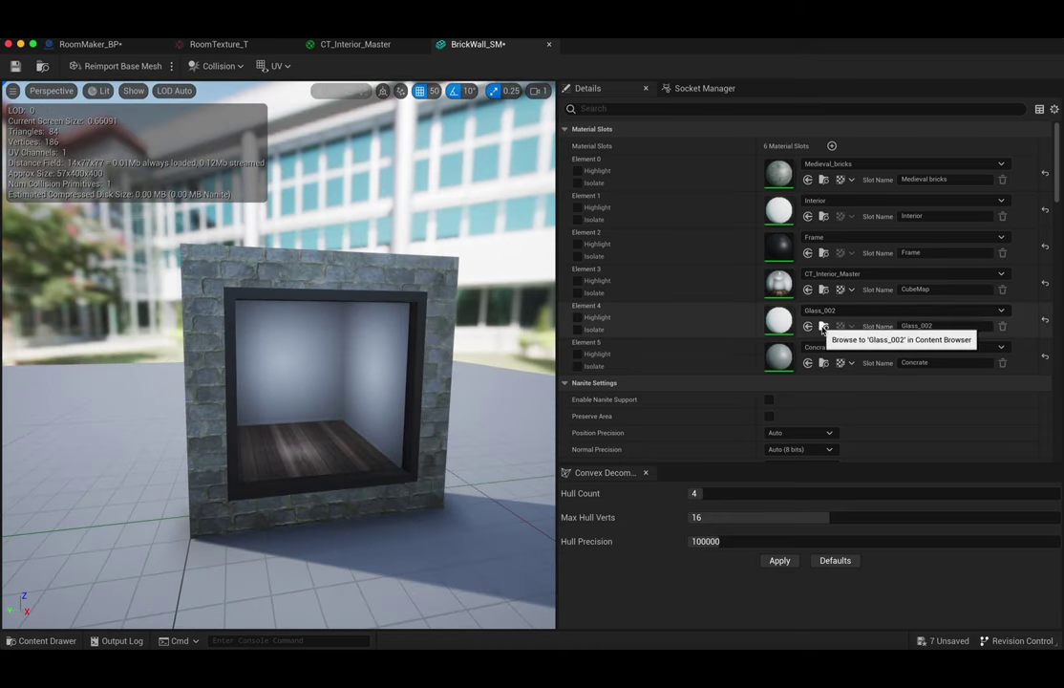
- Open the Glass_002 material from the brick wall's glass slot and set its blend mode to Translucent
left_click(823, 327)
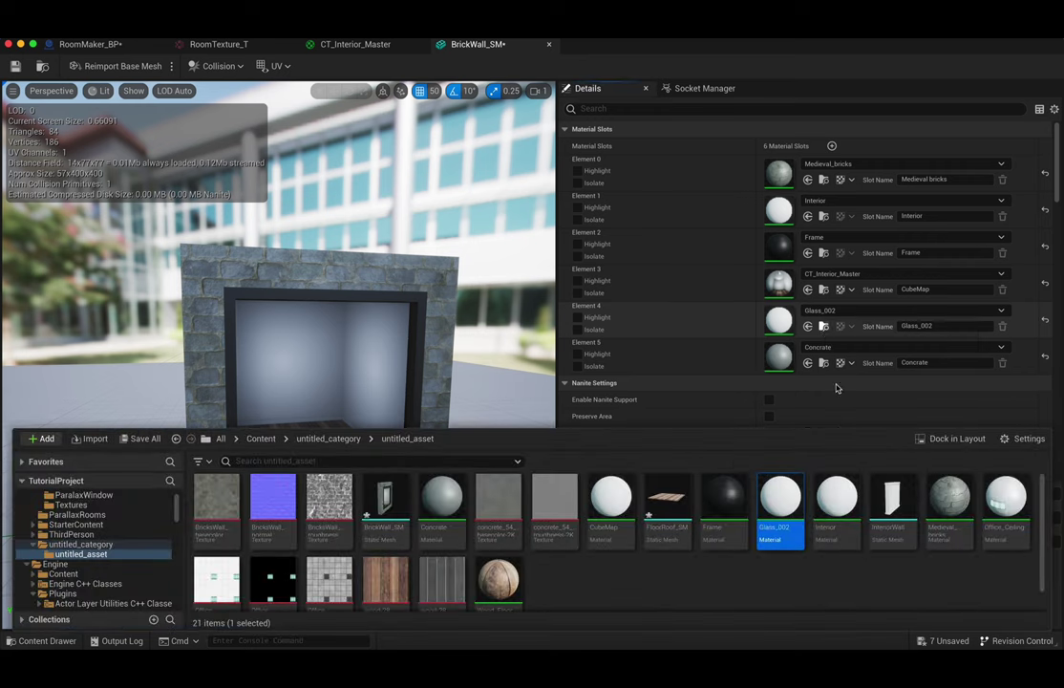
double_click(778, 532)
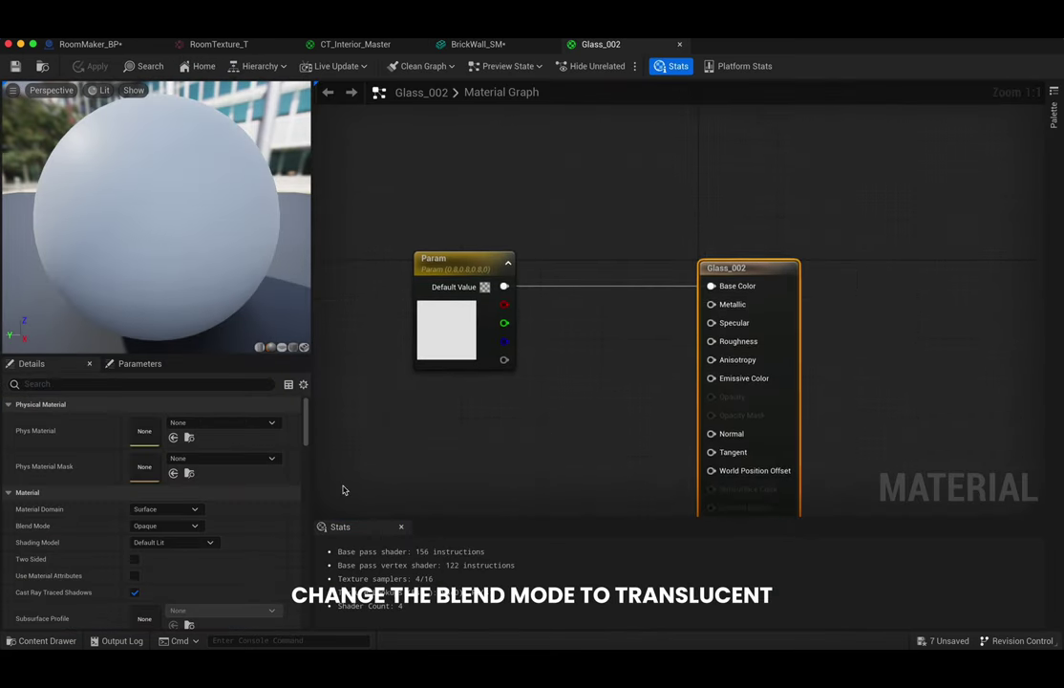
left_click(186, 526)
left_click(171, 563)
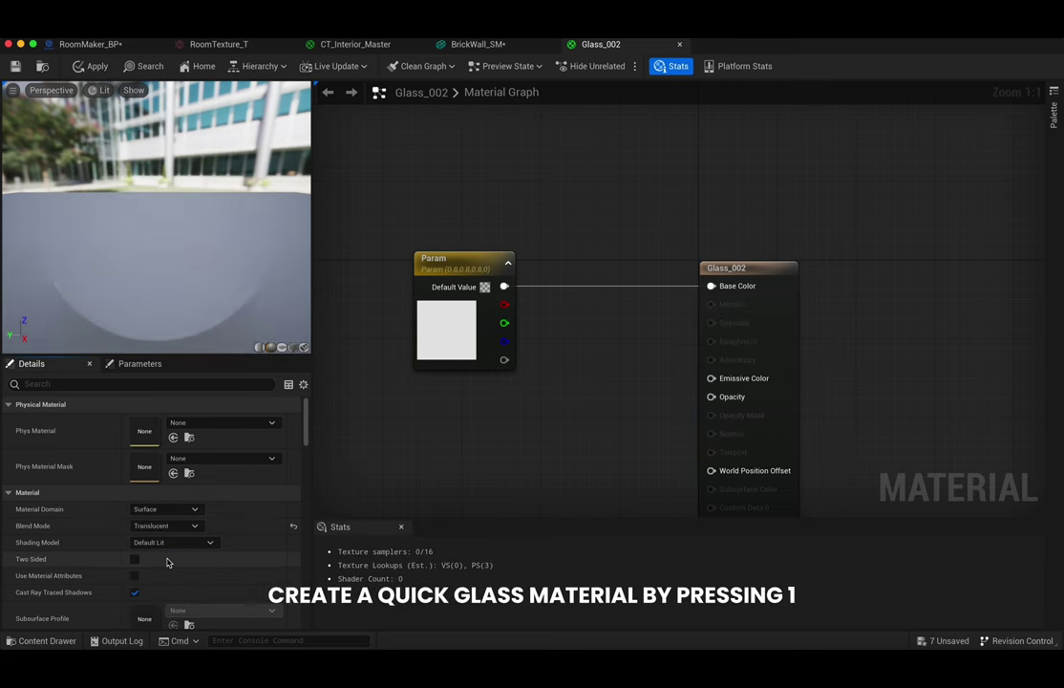
- Add a constant node with value 0.2 to the Glass_002 graph and connect it to Opacity
left_click(564, 418)
left_click_drag(636, 440, 710, 396)
left_click(613, 441)
type("0.2")
key("Return")
left_click(478, 448)
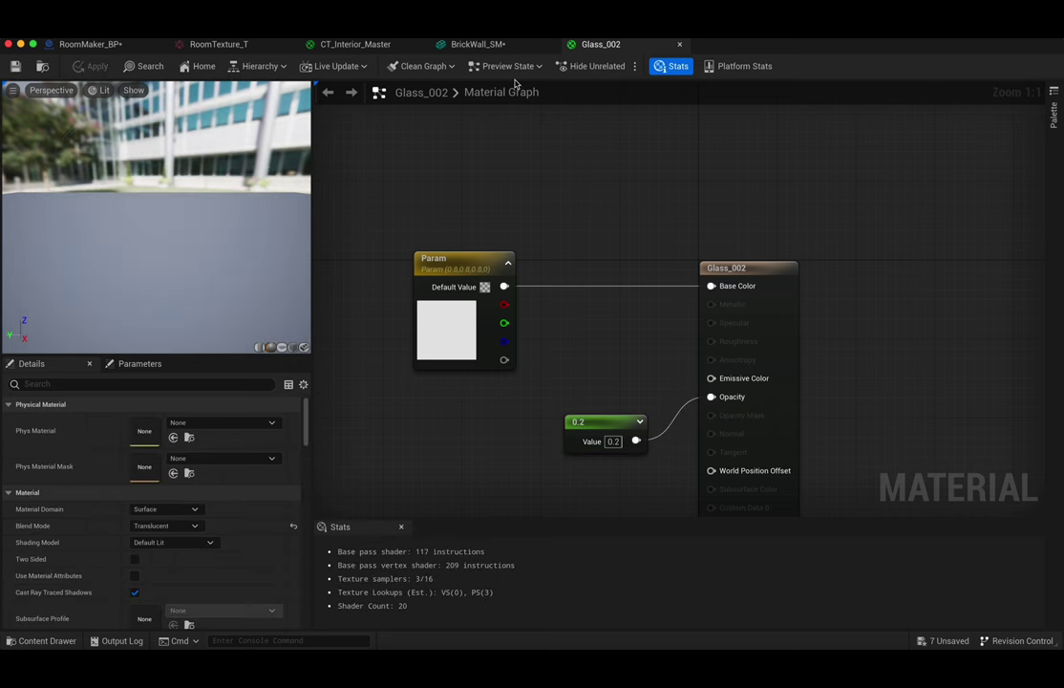
- Return to the BrickWall_SM mesh and inspect the parallax room behind the window glass
left_click(477, 44)
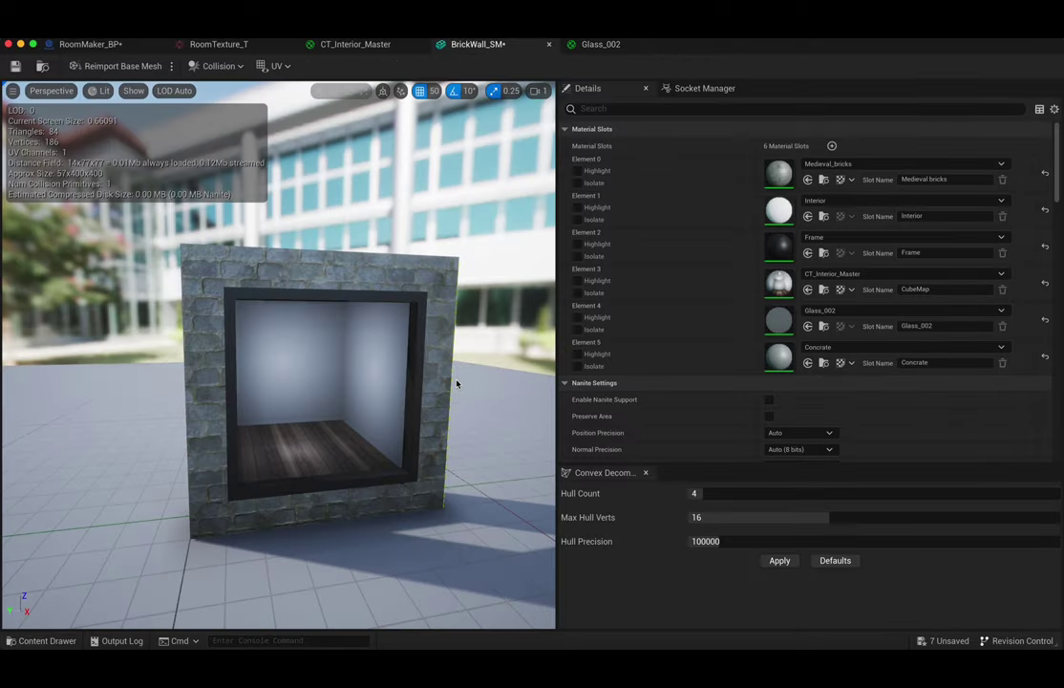
right_click_drag(457, 383, 457, 383)
left_click_drag(456, 384, 457, 384)
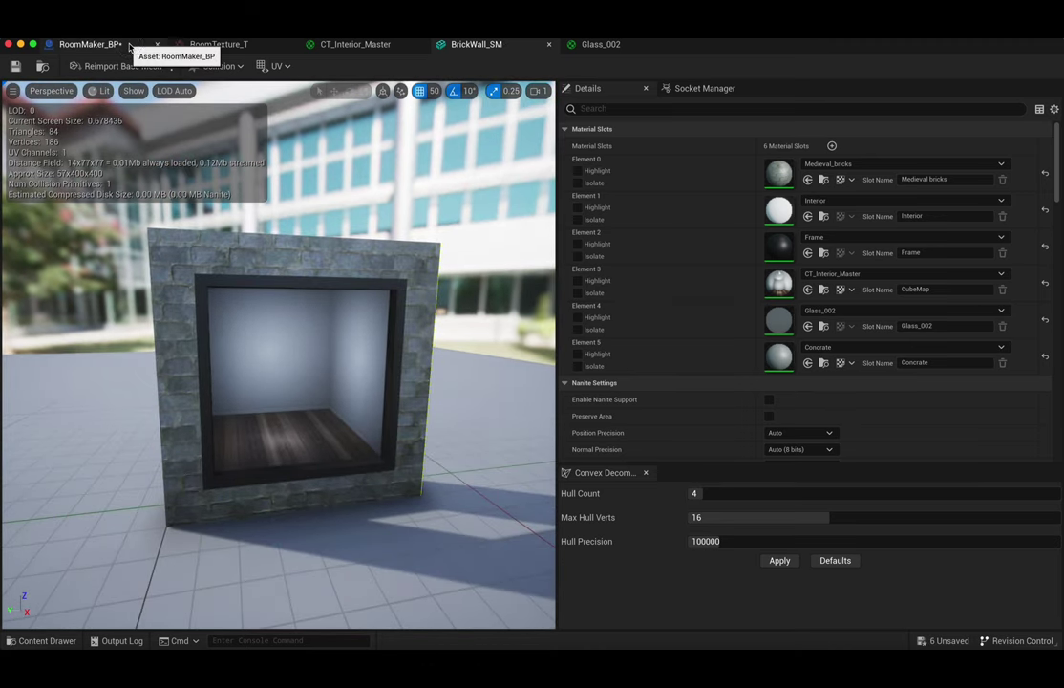
- Compile RoomMaker_BP and apply the M_Concrete_Tiles material to all four wall components
left_click(130, 46)
left_click(91, 67)
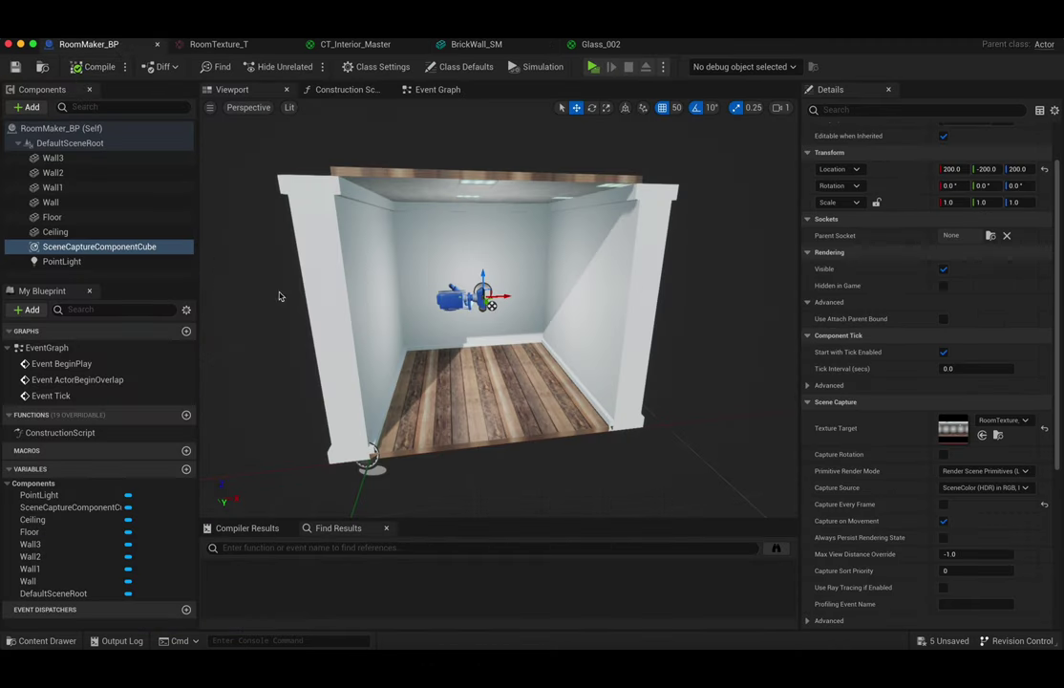
left_click(81, 202)
left_click(52, 157, "shift")
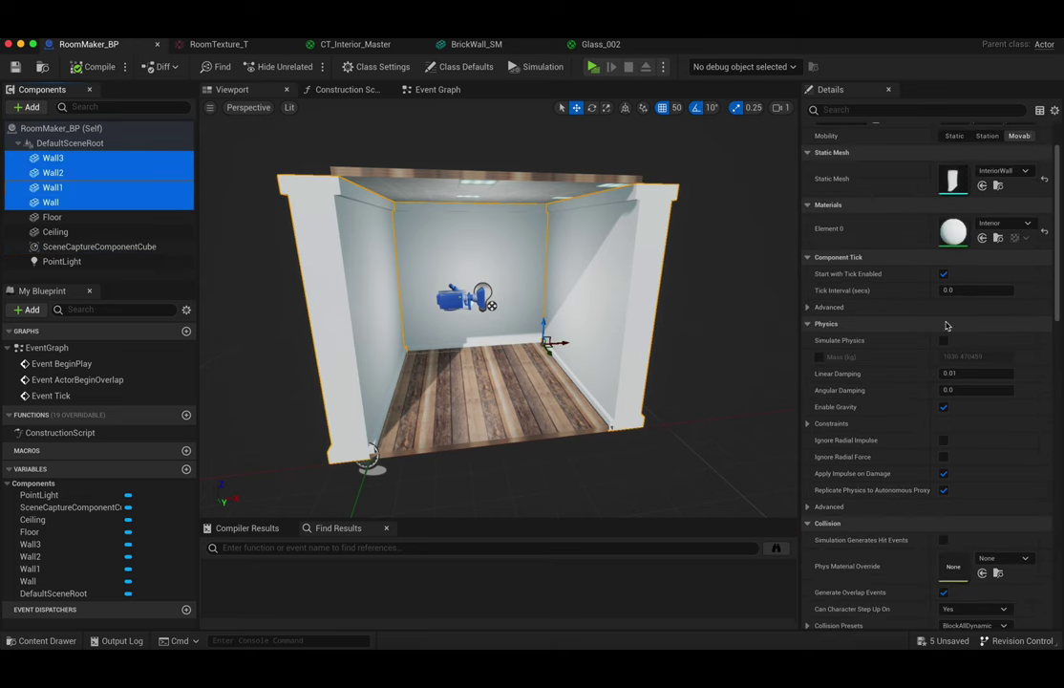
left_click(994, 223)
type("concrete")
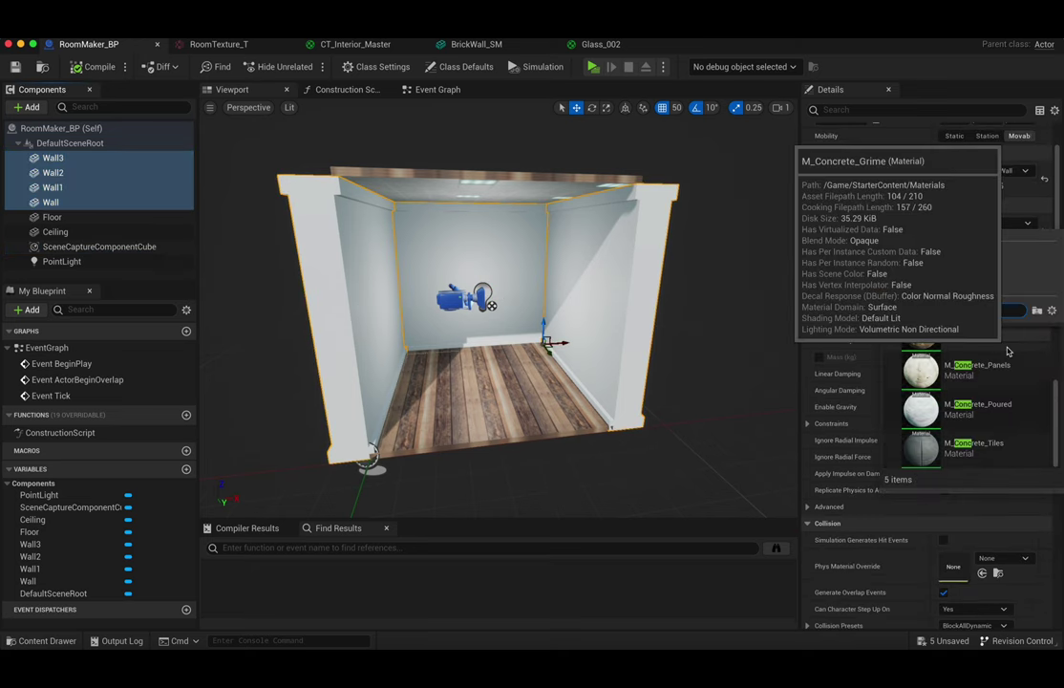
left_click(980, 446)
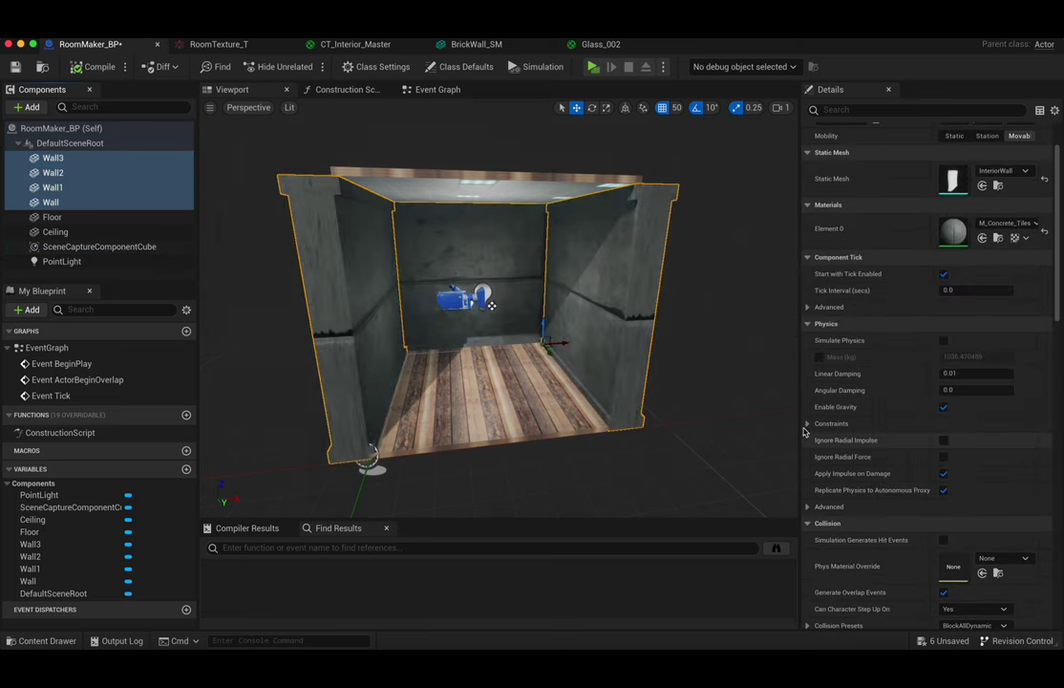
- Set the Element 0 material of the Floor component to M_CobbleStone_Rough
left_click(485, 393)
left_click(1011, 340)
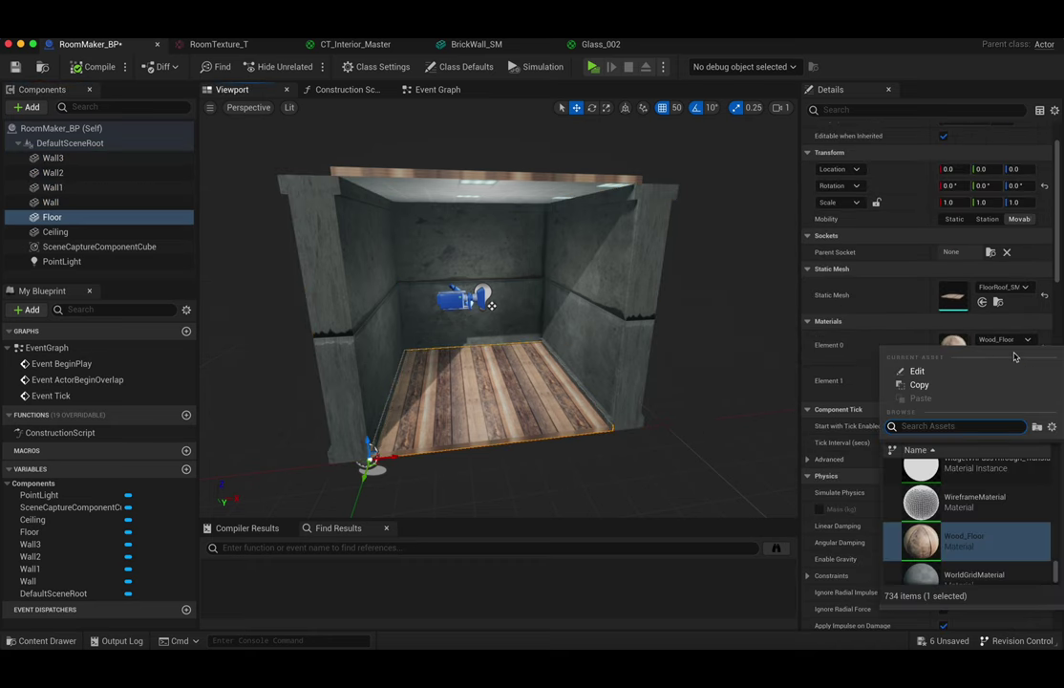
left_click(989, 493)
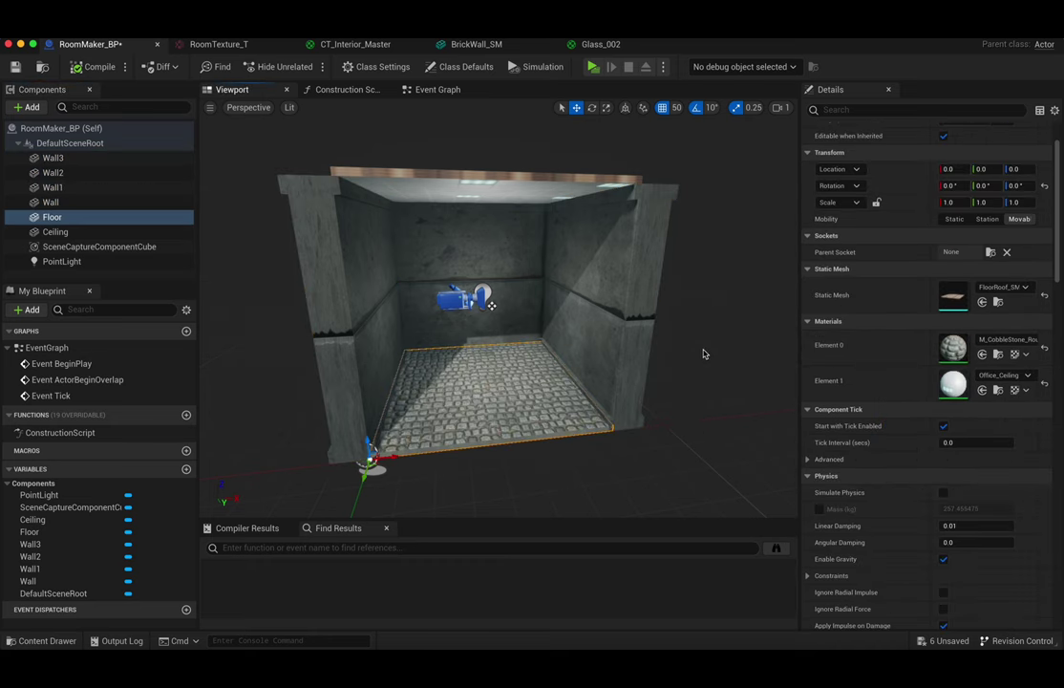
- Locate the render target used by SceneCaptureComponentCube in the ParallaxRooms folder and create a second static texture from it
right_click_drag(590, 312, 606, 310)
left_click(478, 308)
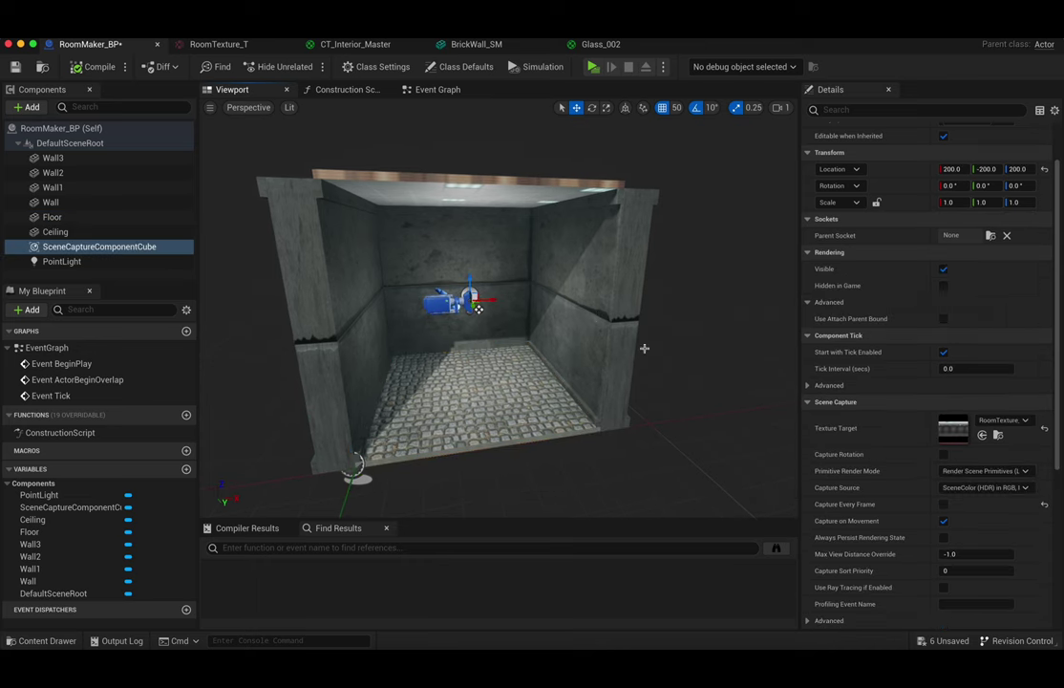
left_click(998, 434)
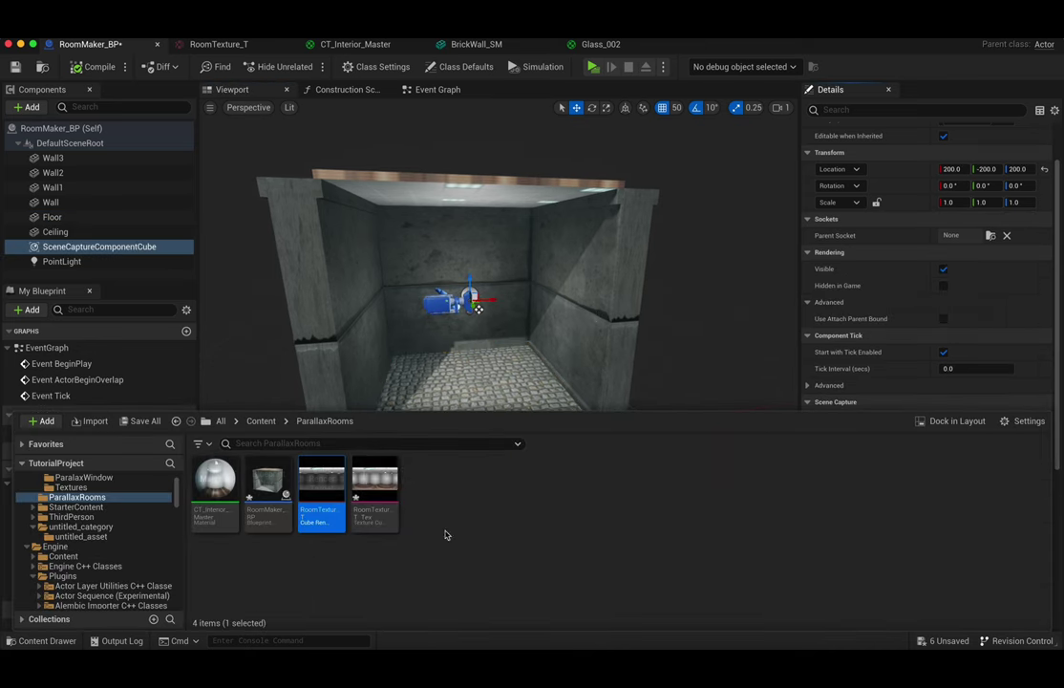
right_click(310, 519)
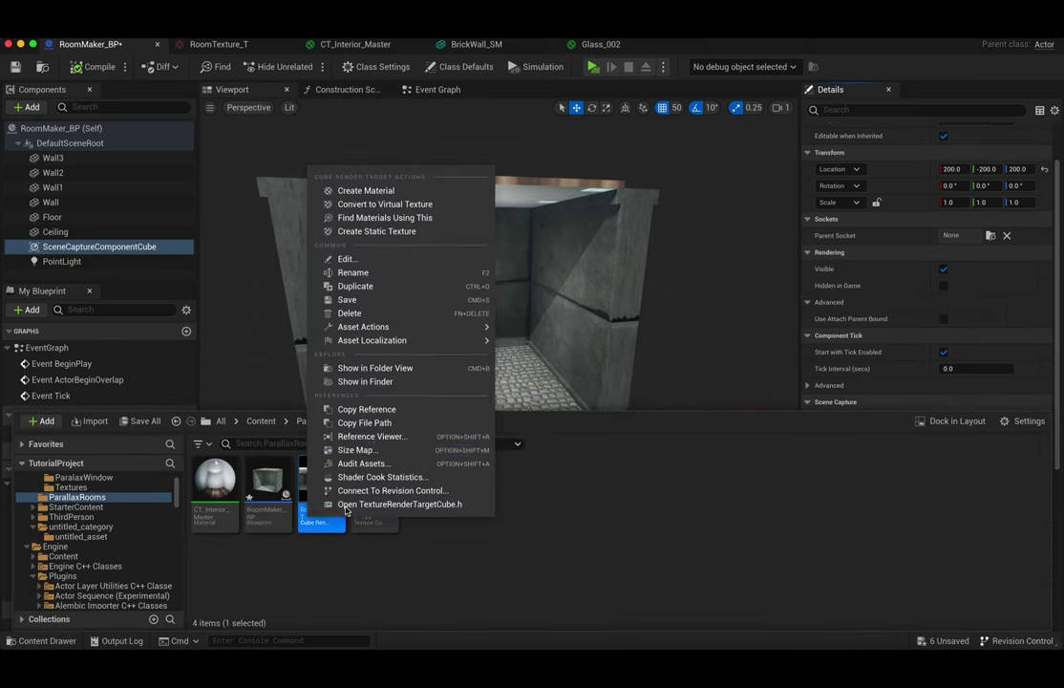
left_click(382, 231)
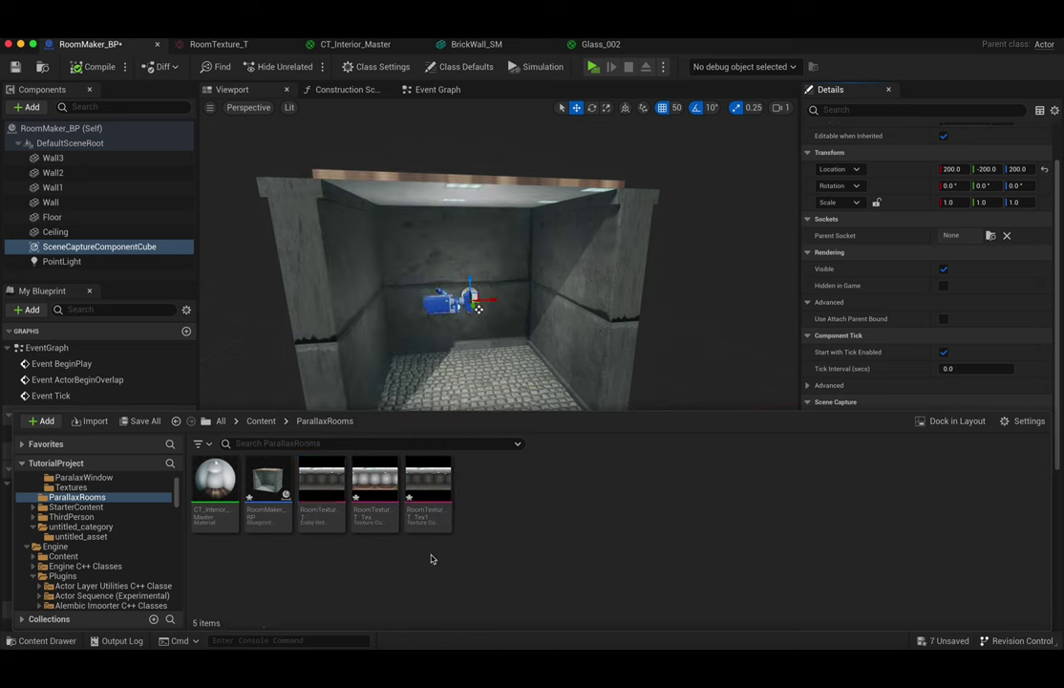
- Create a material instance from the CT_Interior_Master material in the ParallaxRooms folder and open it for editing
right_click(216, 487)
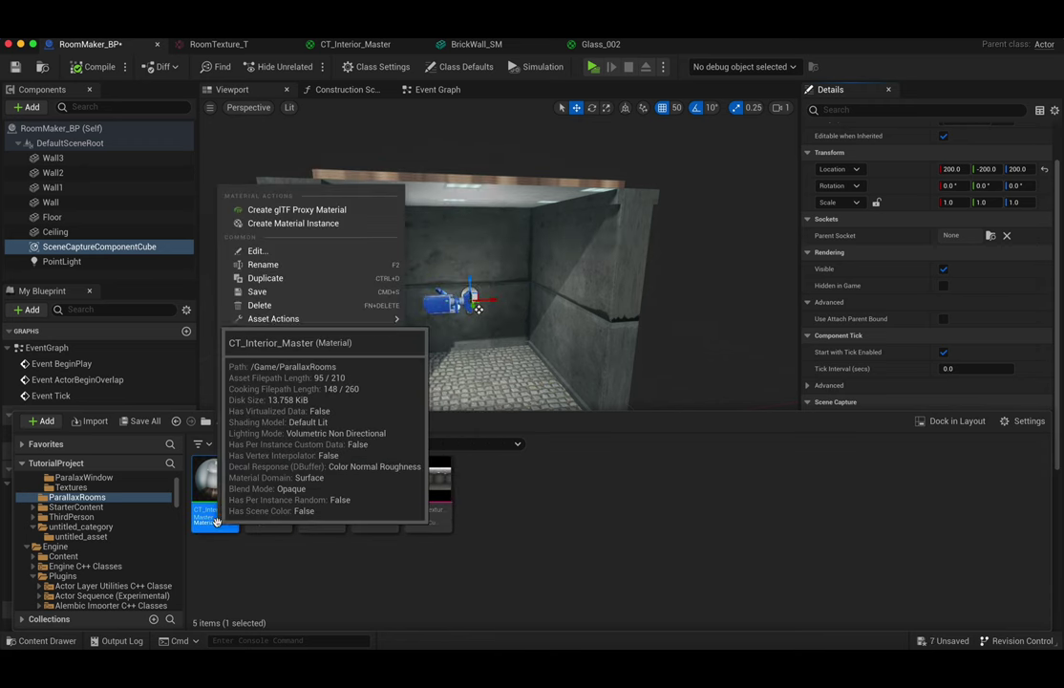
left_click(305, 226)
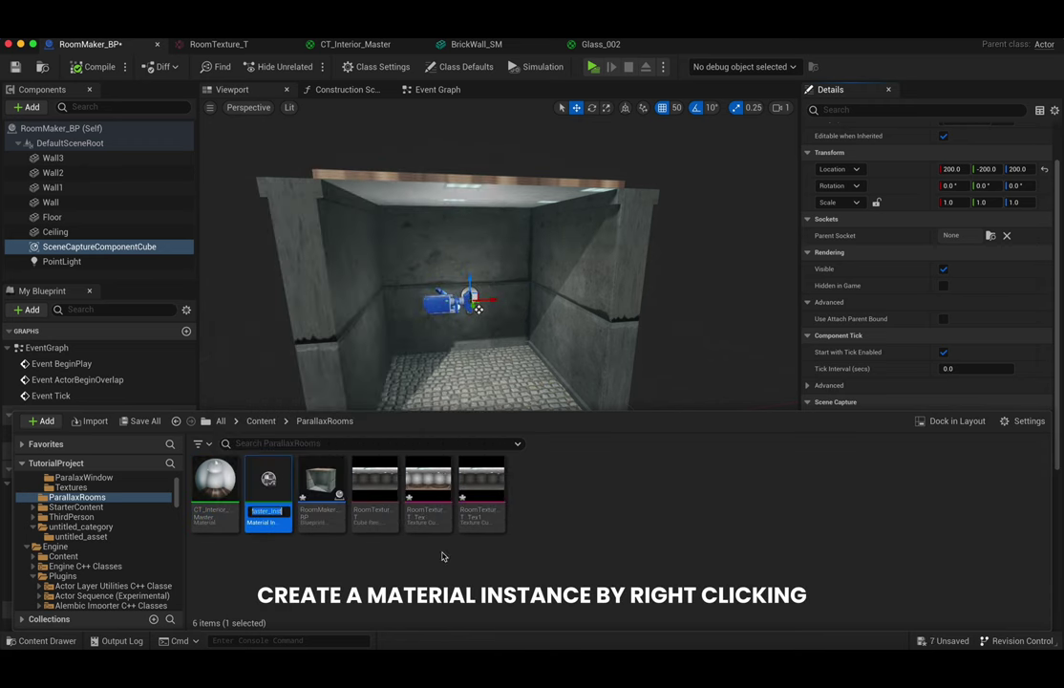
double_click(275, 524)
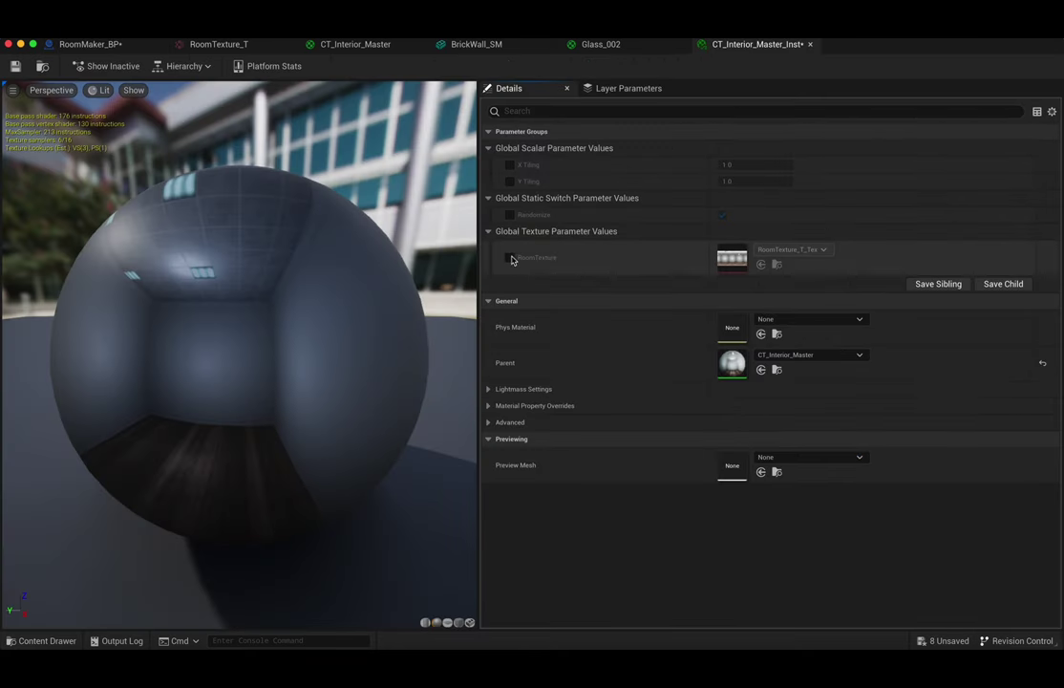
- Override the instance's RoomTexture parameter with RoomTexture_T_Tex1 and save the material instance
left_click(803, 251)
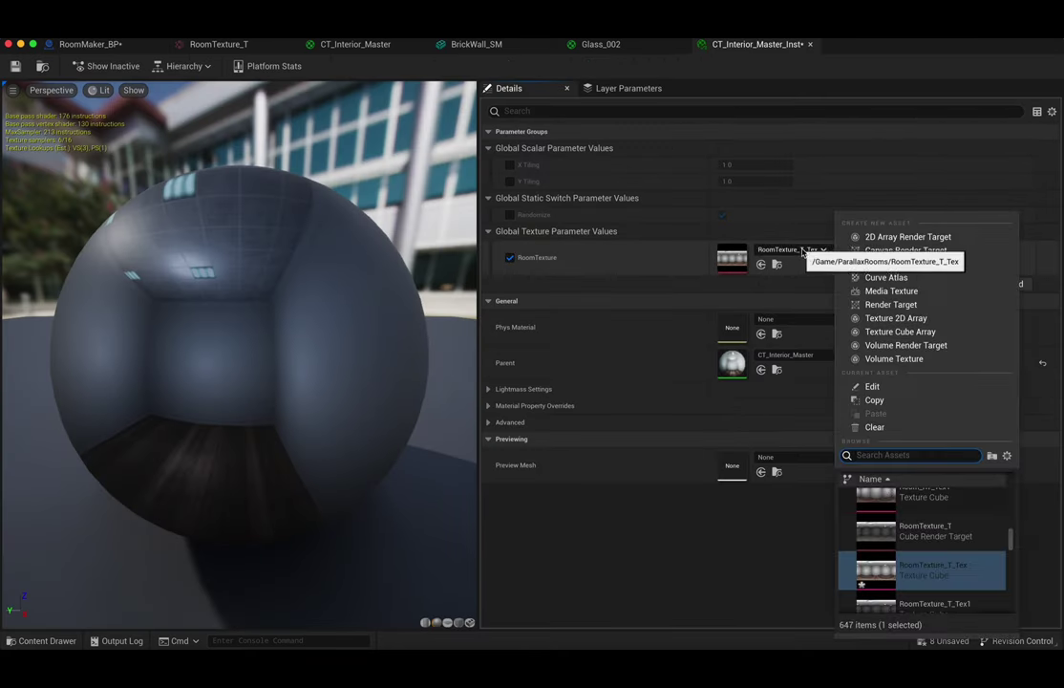
scroll(927, 583, "down", 1)
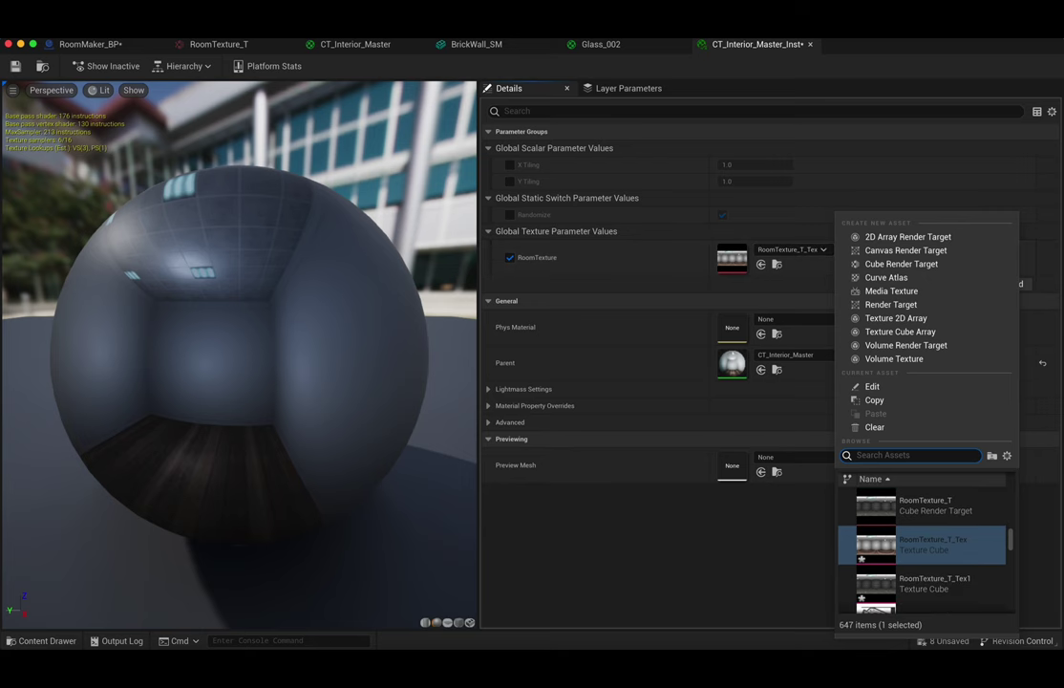
left_click(930, 584)
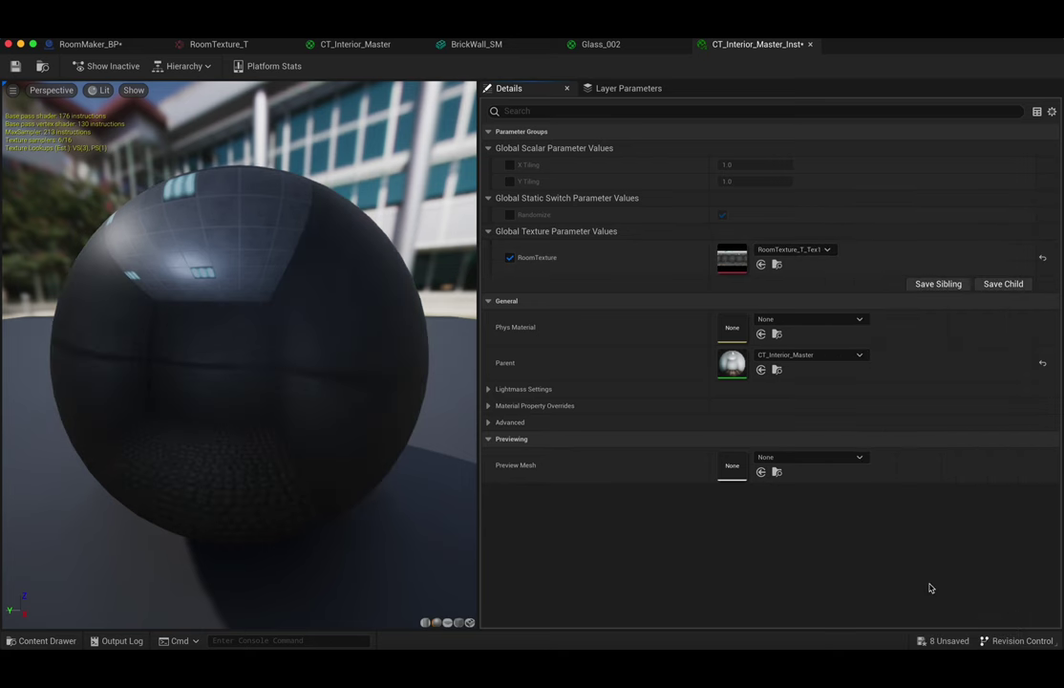
left_click(15, 67)
left_click(21, 45)
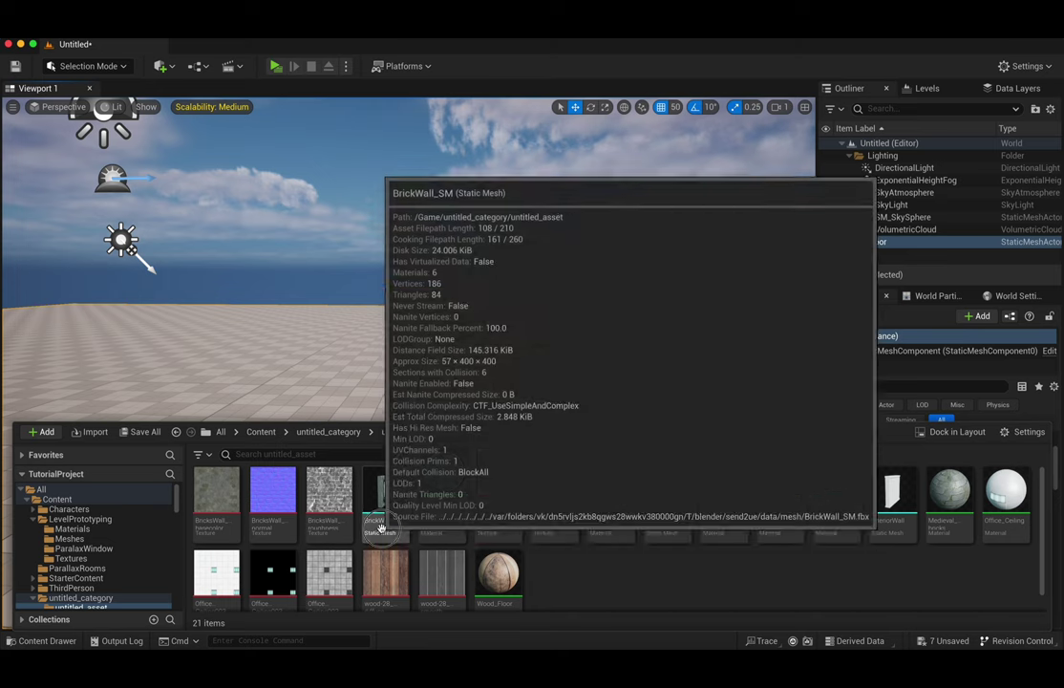
- Place the BrickWall_SM static mesh from the untitled_asset folder on the level's floor
left_click_drag(379, 532, 247, 452)
left_click(359, 492)
left_click_drag(360, 492, 324, 496, "alt")
right_click_drag(323, 496, 336, 495)
key("w")
key("a")
left_click(420, 441)
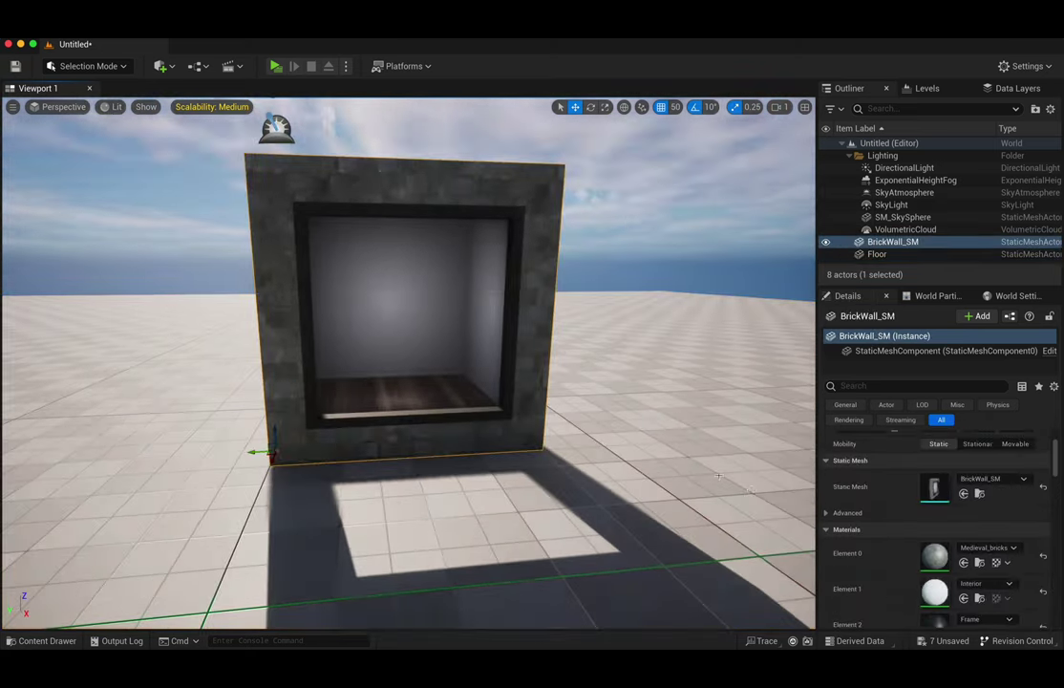
- Set the Element 3 material of the placed BrickWall_SM to CT_Interior_Master_Inst
scroll(877, 596, "down", 3)
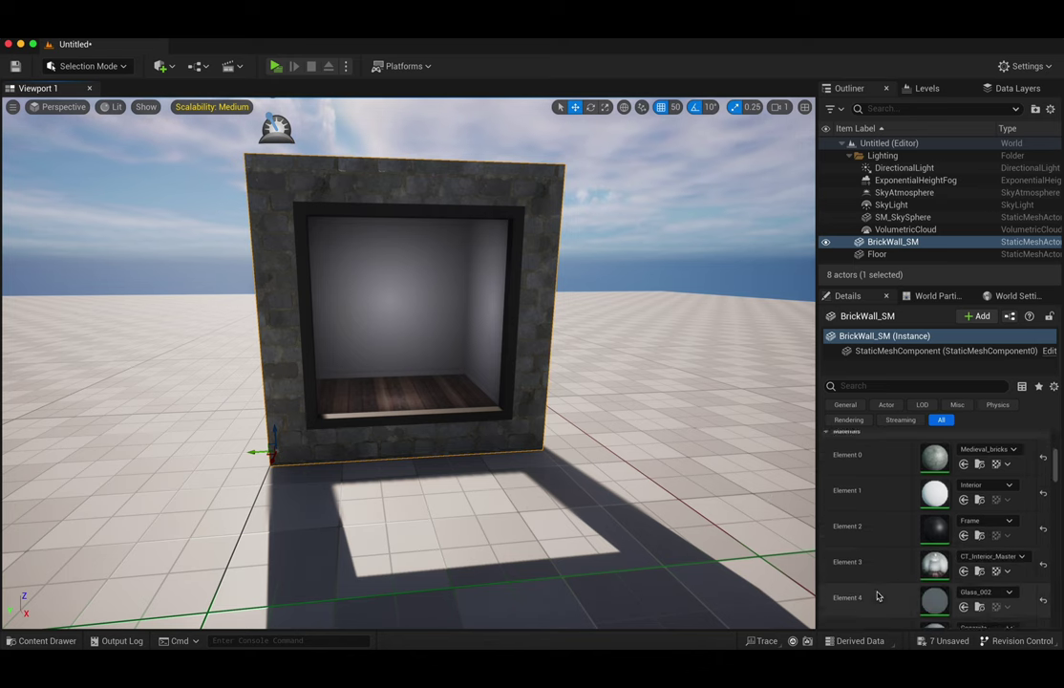
left_click(995, 543)
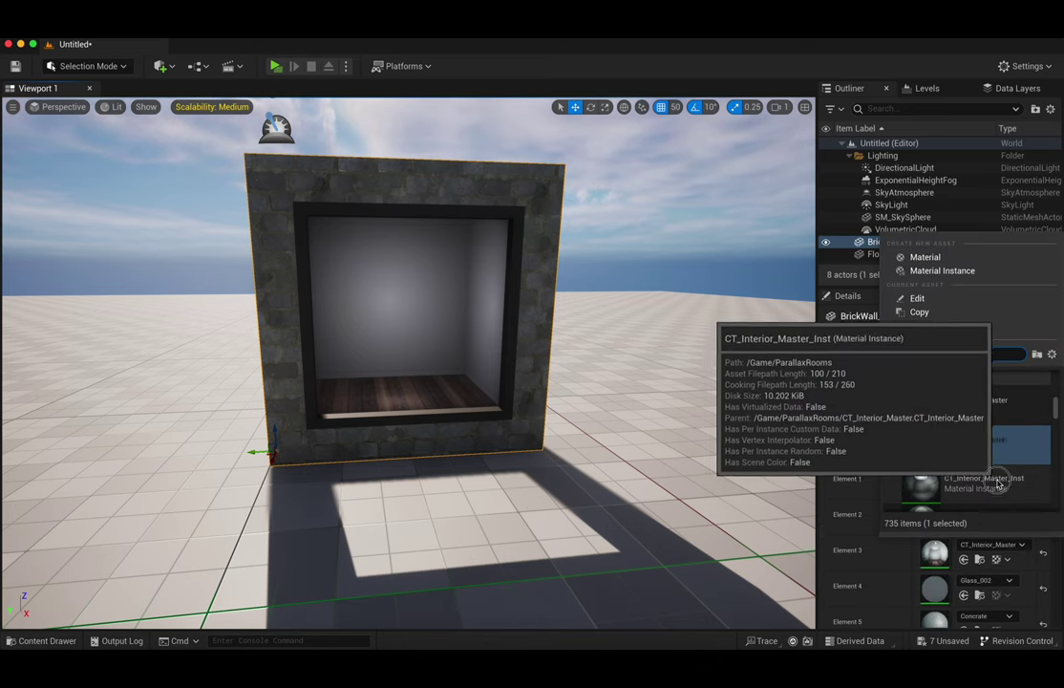
left_click(936, 487)
left_click(691, 356)
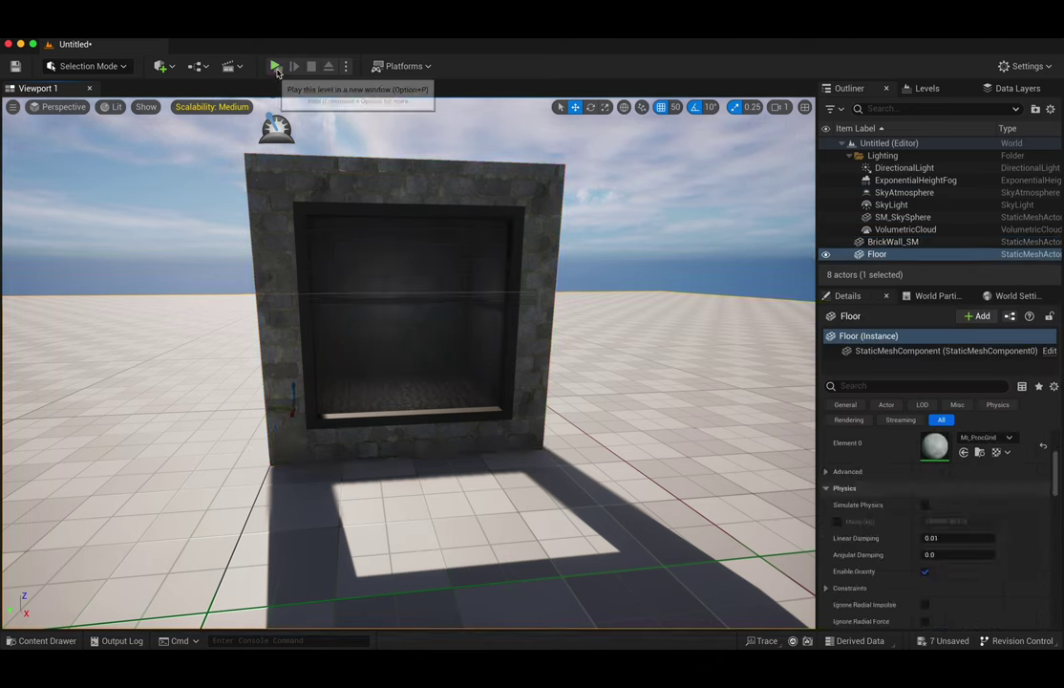
- Duplicate BrickWall_SM directly beside the original wall and set the copy's Element 3 material to CT_Interior_Master
left_click(272, 411)
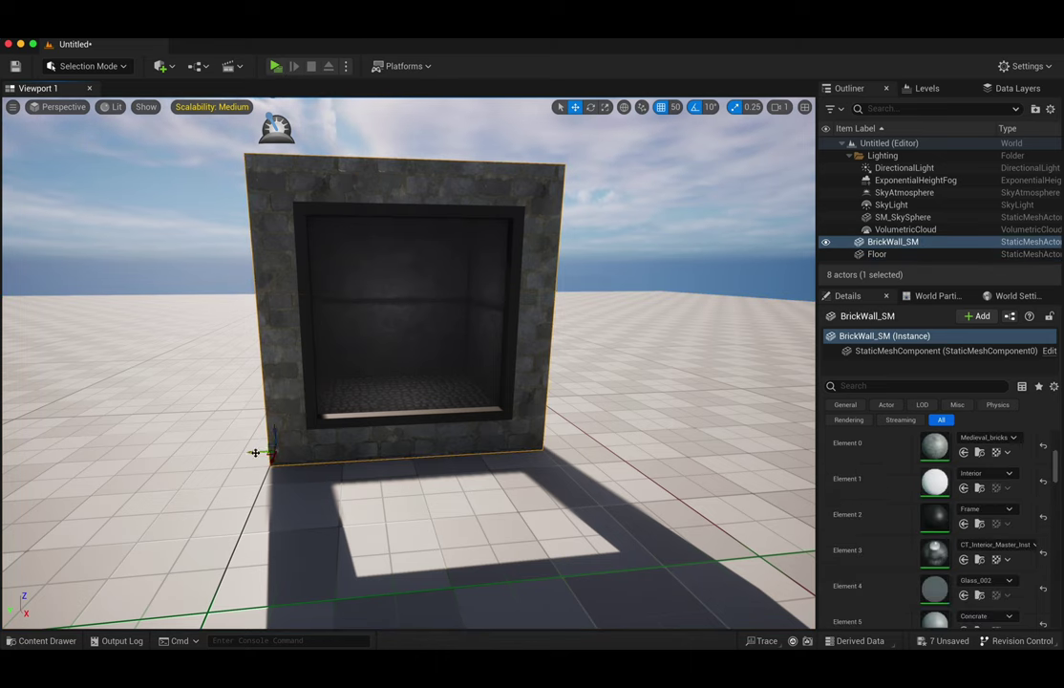
left_click_drag(255, 453, 532, 441, "alt")
left_click(1012, 546)
left_click(974, 423)
- Play the level to compare the parallax rooms behind the two windows
left_click(275, 66)
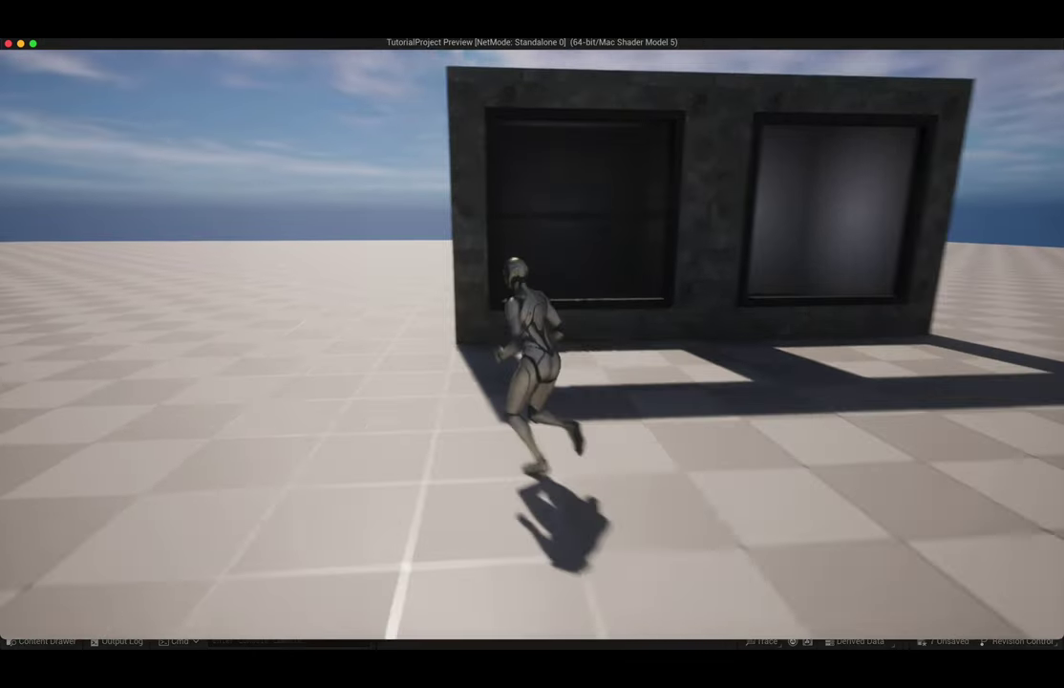